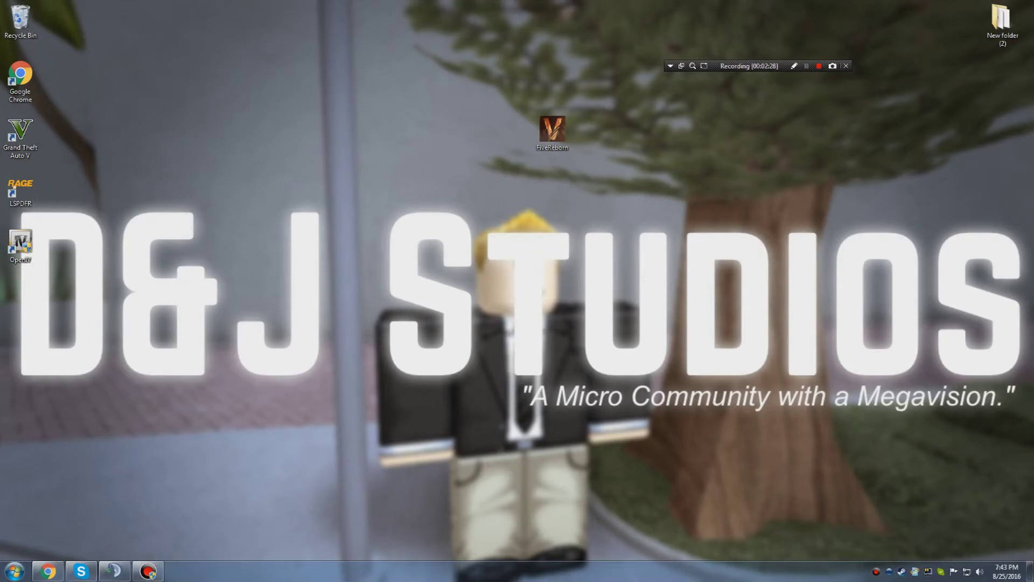
Move the FiveReborn application icon to a free spot near the upper part of the desktop
left_click_drag(441, 92, 673, 269)
left_click_drag(552, 130, 512, 74)
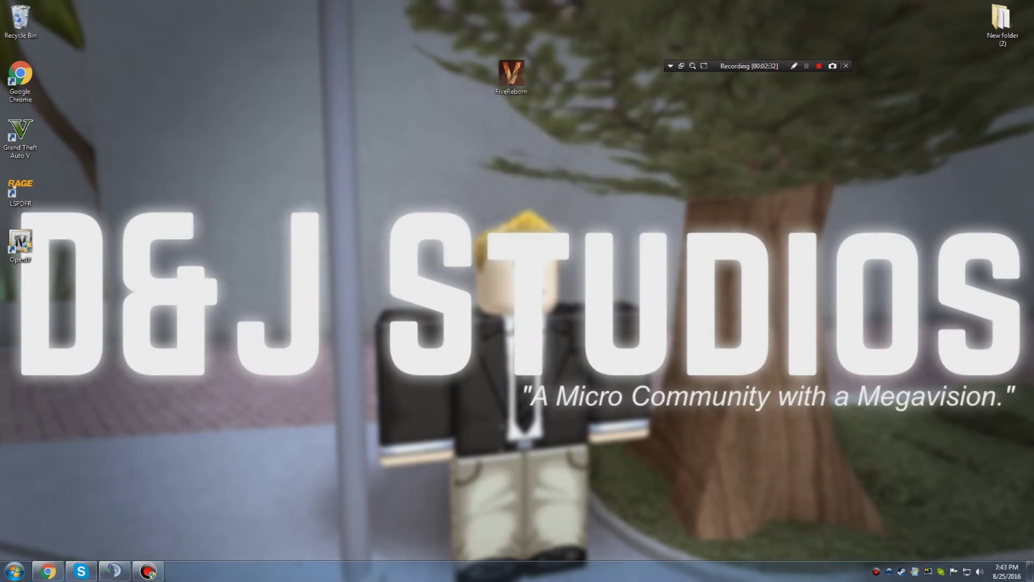
left_click(511, 77)
left_click_drag(511, 75, 593, 75)
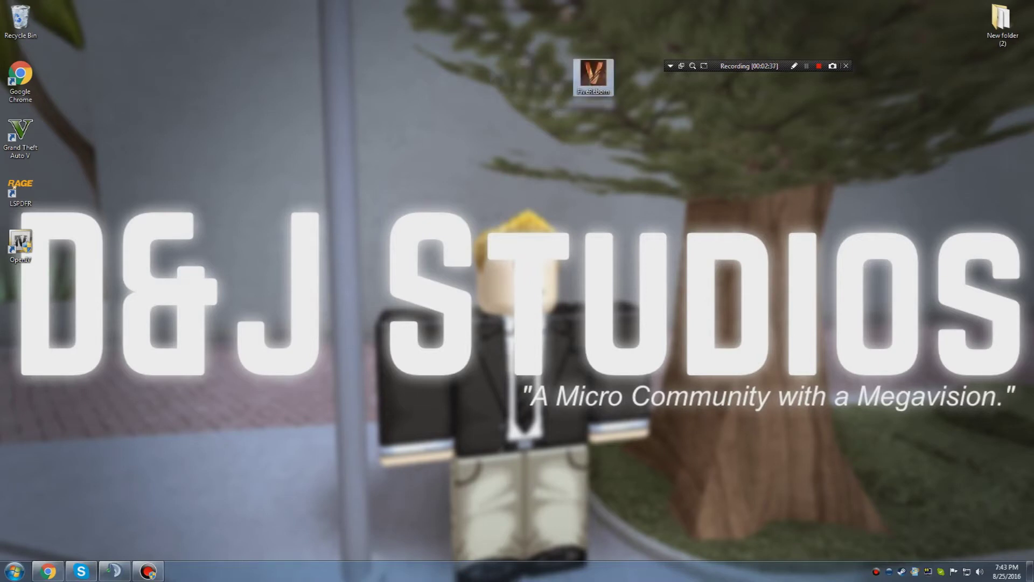
Create a new folder on the desktop near the FiveReborn icon
right_click(430, 113)
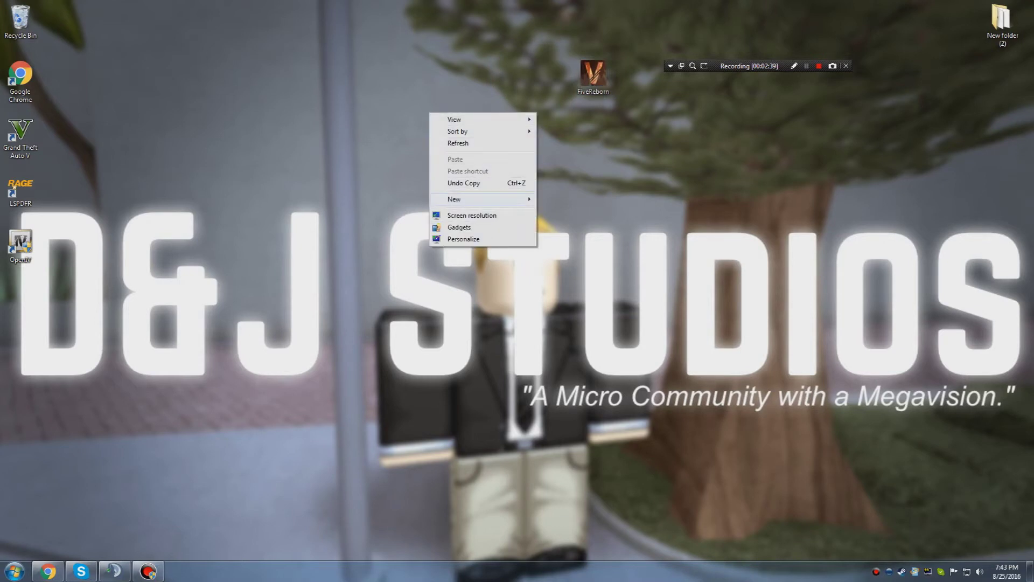
mouse_move(482, 199)
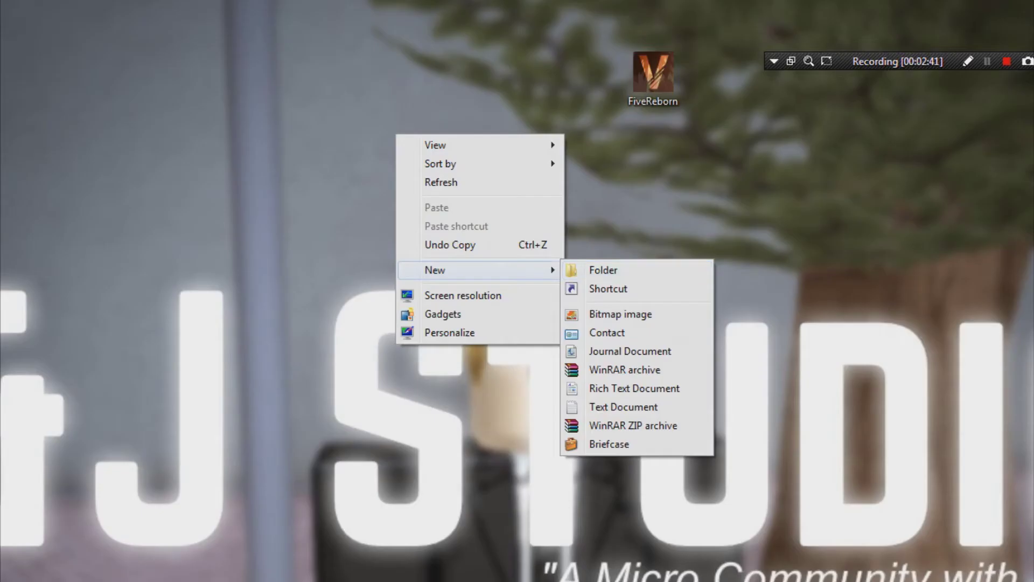
right_click(434, 71)
right_click(434, 70)
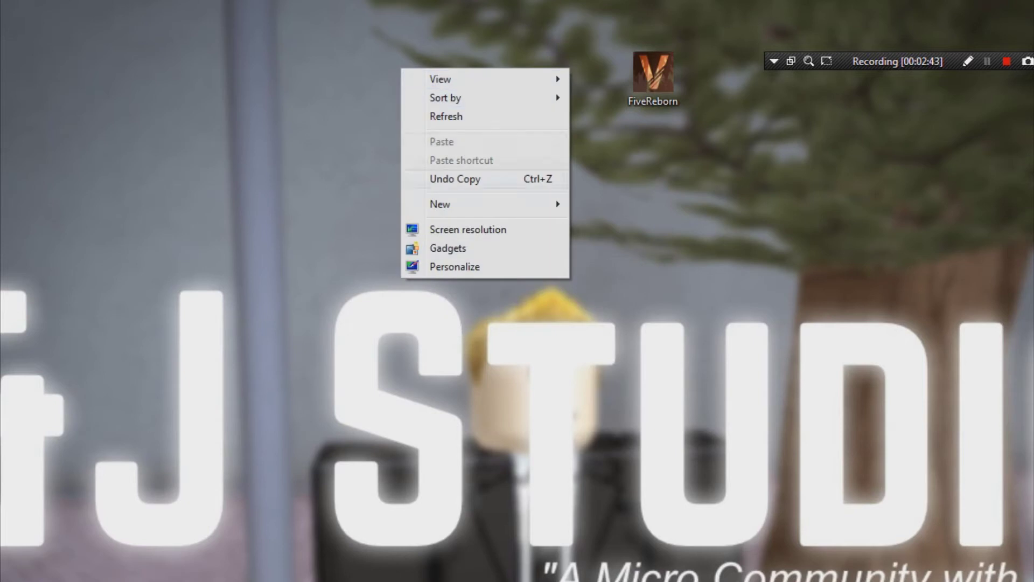
right_click(370, 158)
mouse_move(467, 294)
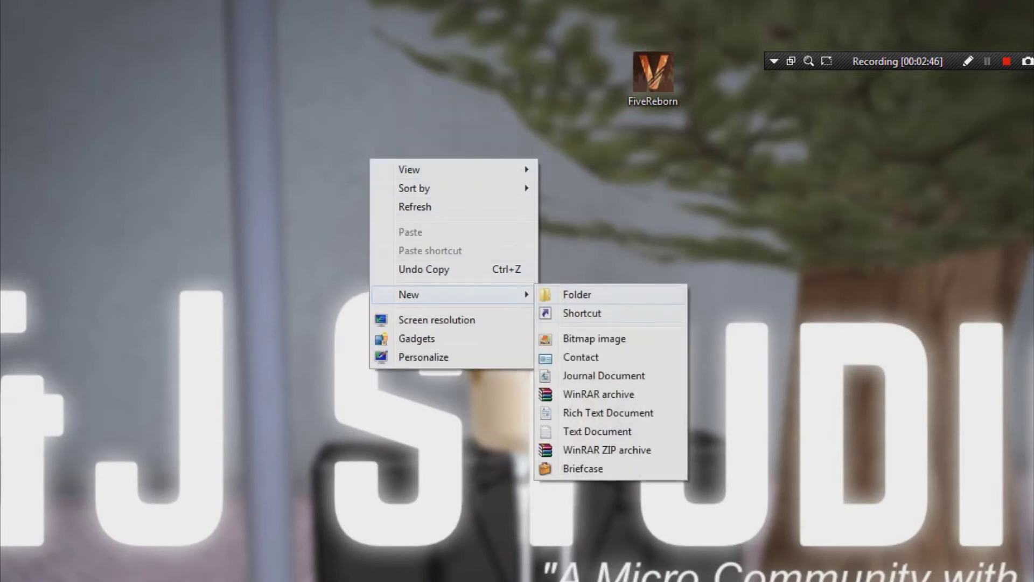
left_click(576, 295)
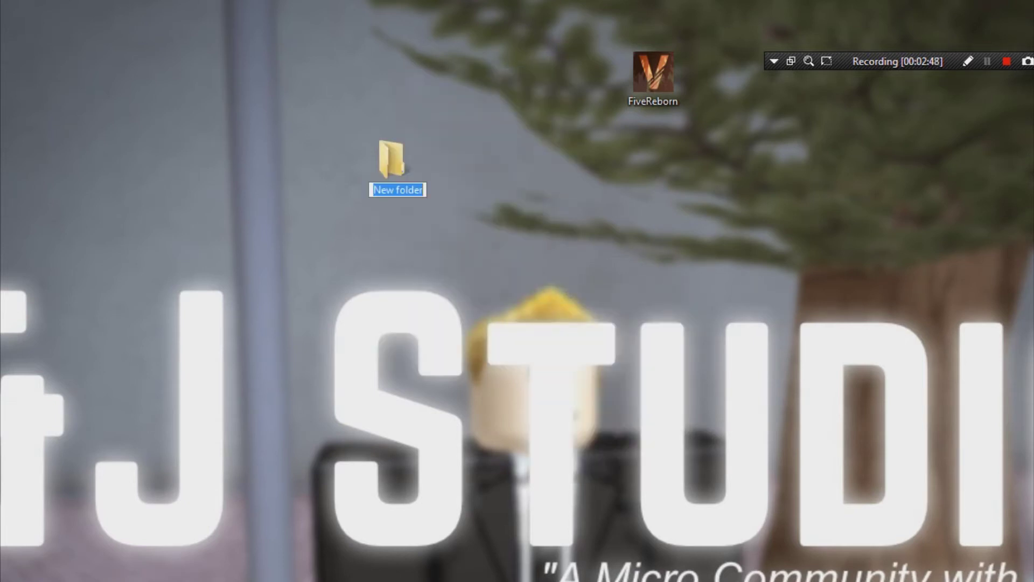
type("EEGOGBEAIO")
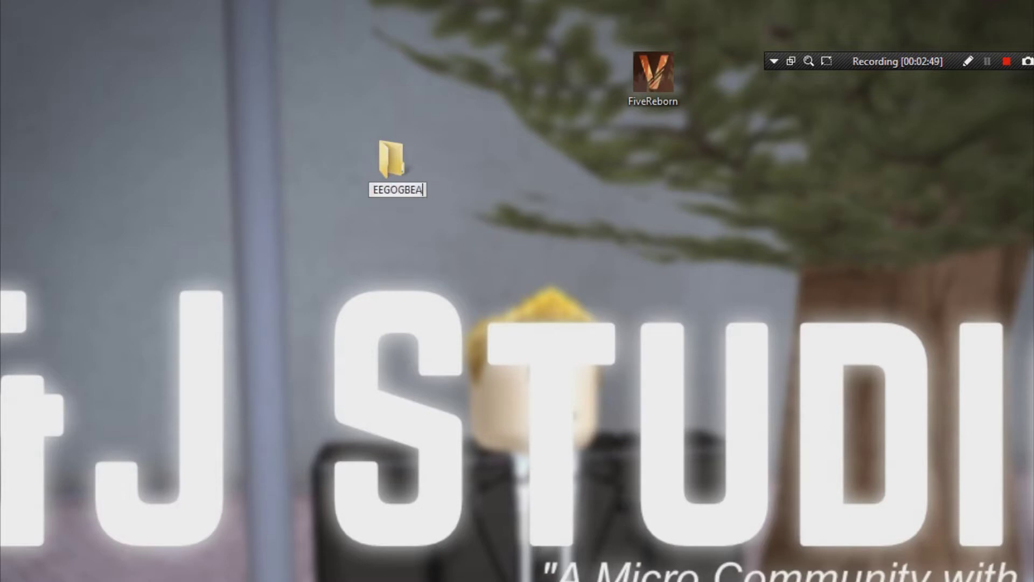
key("BackSpace")
key("BackSpace")
key("BackSpace")
key("BackSpace")
key("BackSpace")
key("BackSpace")
key("BackSpace")
key("BackSpace")
key("BackSpace")
key("BackSpace")
Name the new desktop folder Reborn
type("Re")
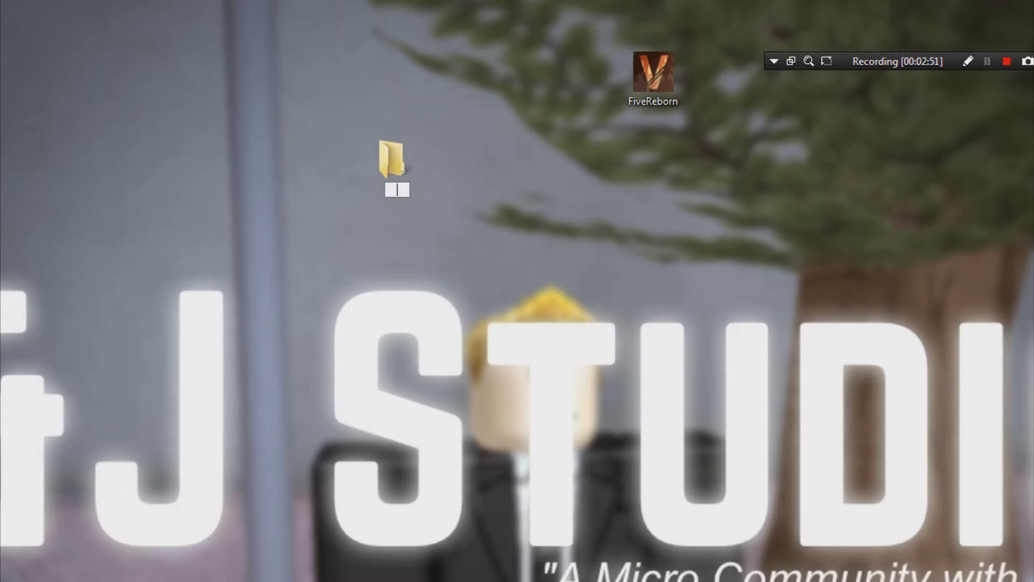
type("born")
key("Return")
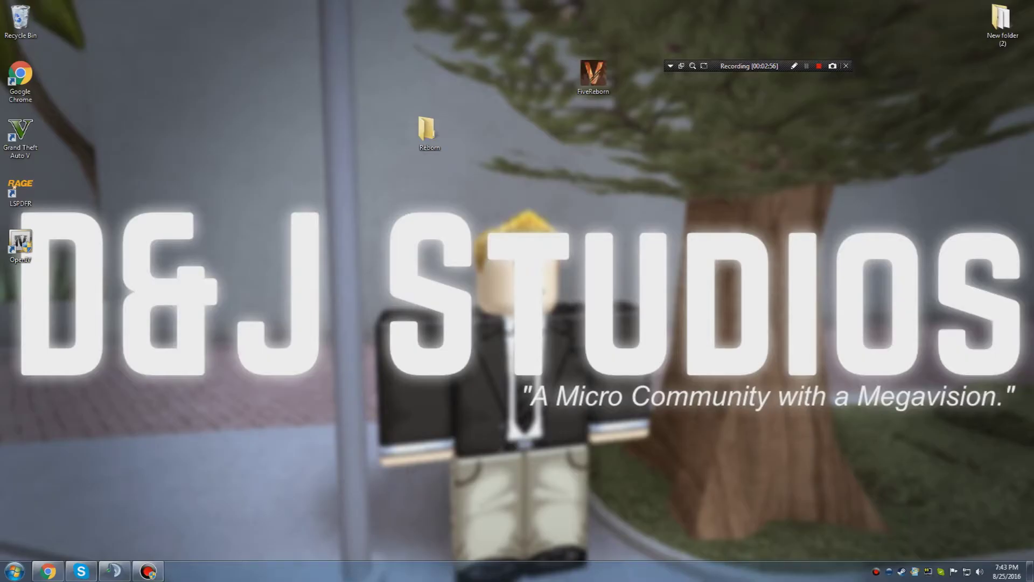
Move the FiveReborn application into the Reborn folder and show that folder in a smaller window
left_click_drag(593, 75, 433, 132)
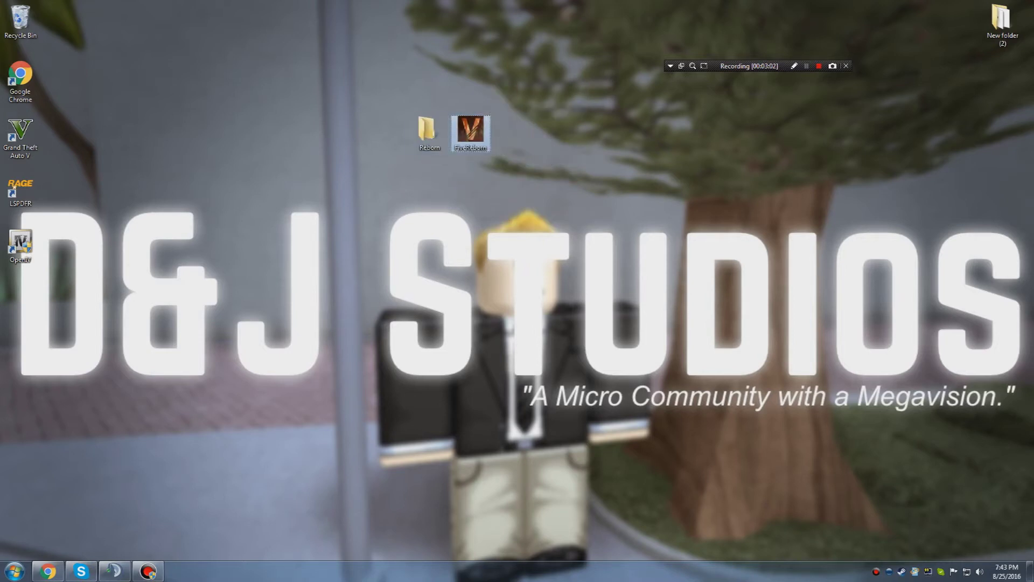
left_click(438, 135)
double_click(430, 133)
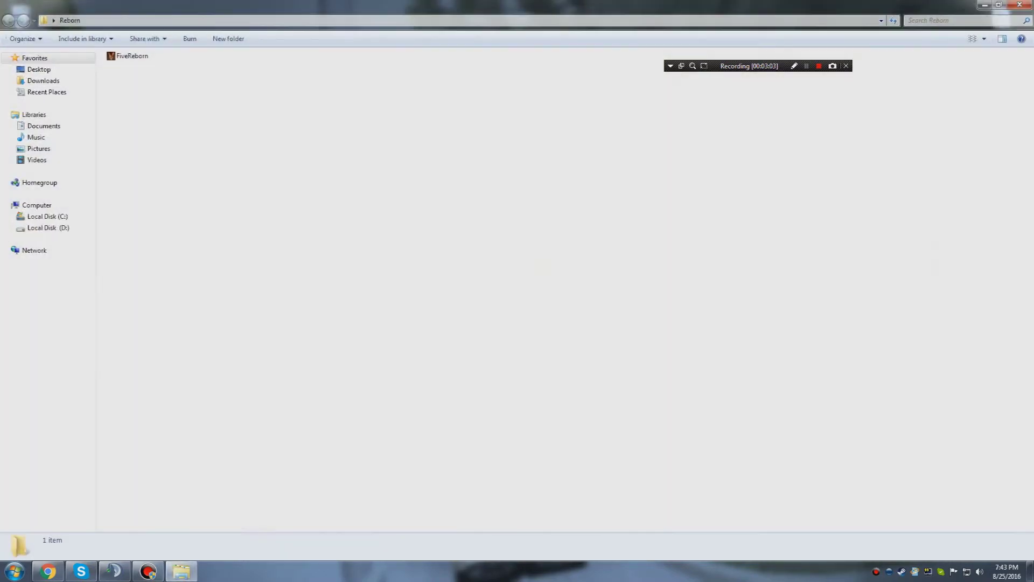
left_click(1006, 6)
left_click_drag(592, 179, 452, 168)
left_click_drag(470, 131, 462, 129)
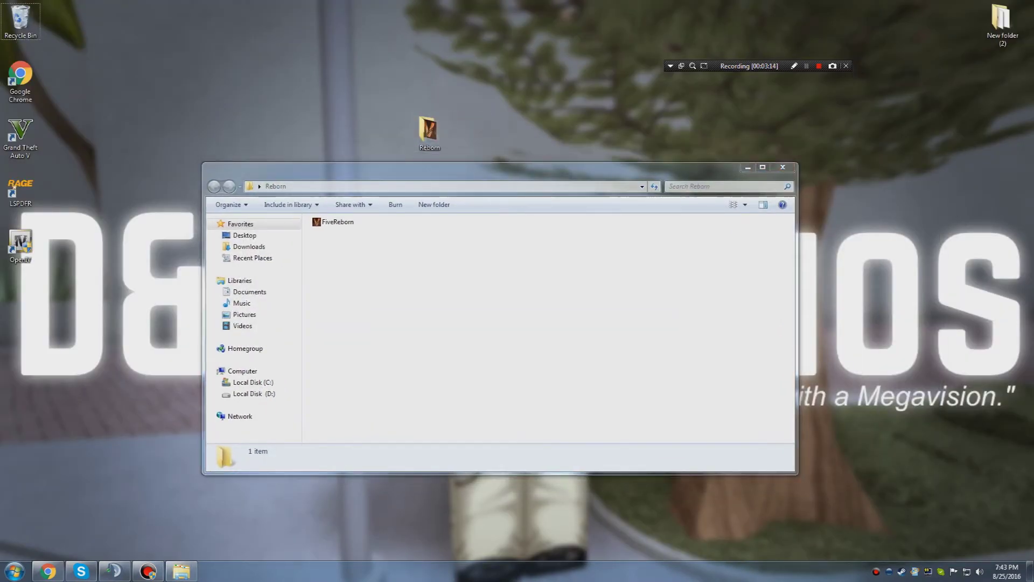
Launch the FiveReborn application from inside the Reborn folder
left_click(334, 221)
left_click_drag(500, 170, 532, 164)
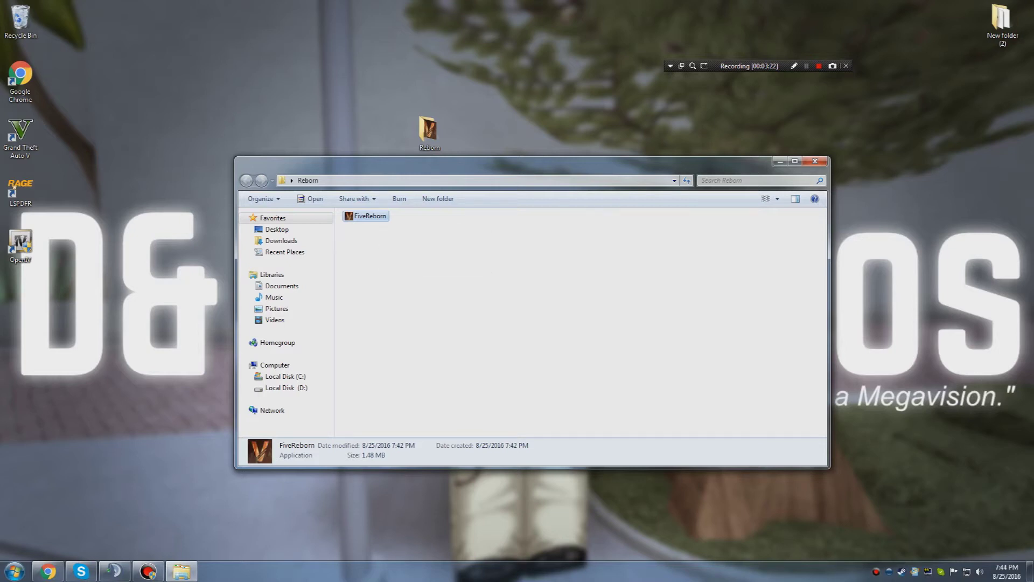
key("Return")
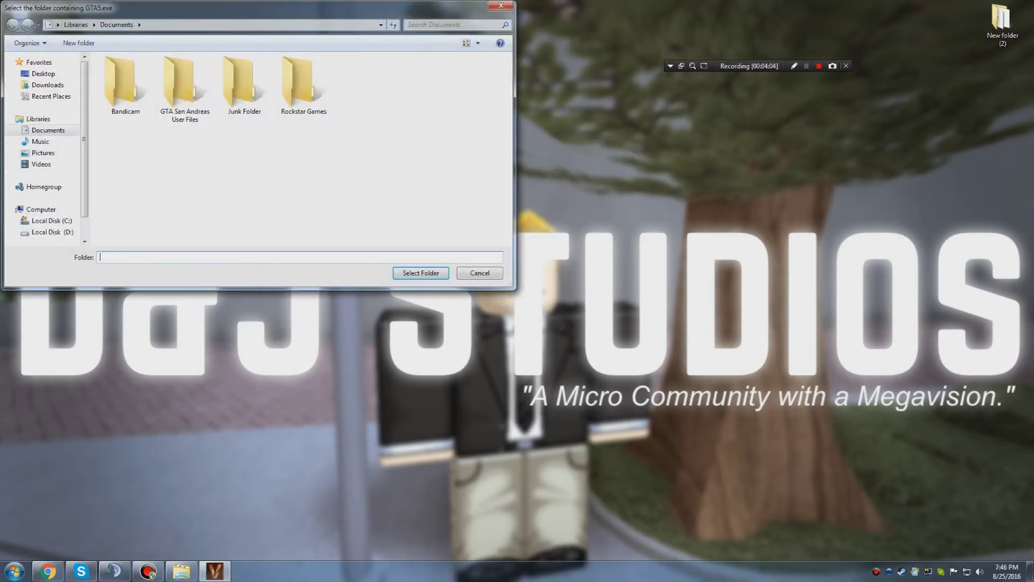
Browse the GTA5.exe folder selection to Local Disk (D:), Grand Theft Auto 5, steamapps, common
left_click_drag(253, 8, 352, 49)
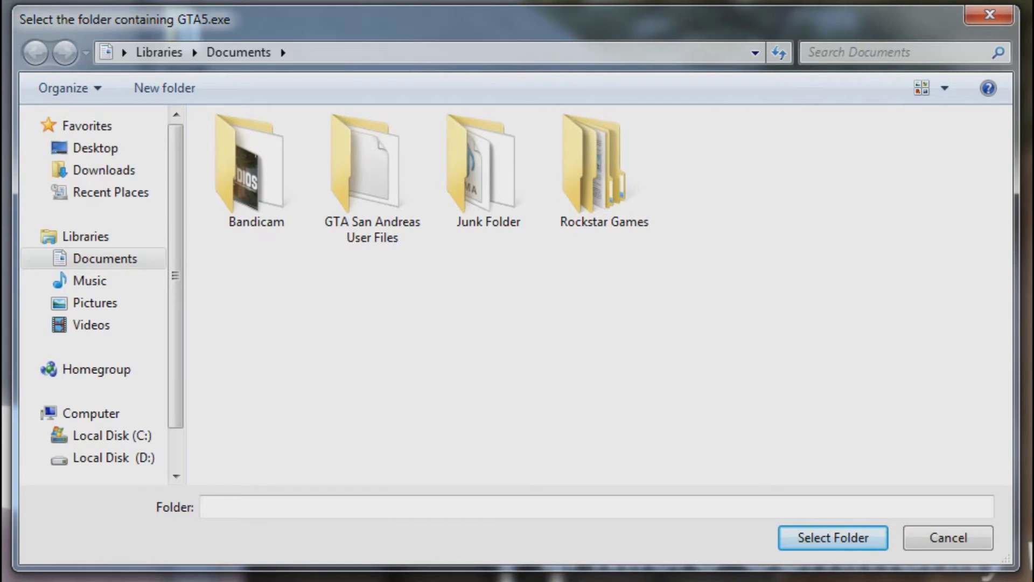
scroll(102, 377, "down", 1)
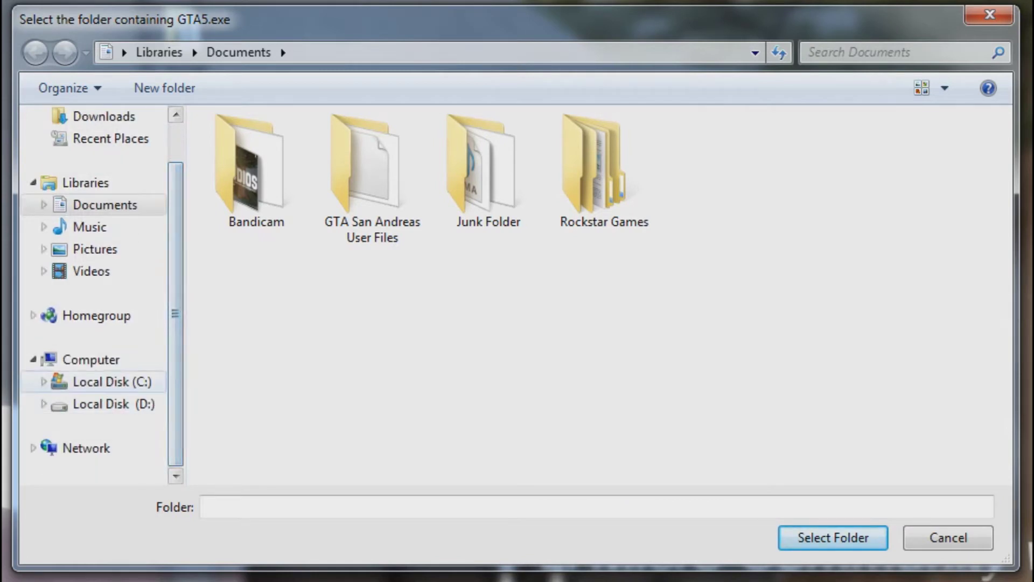
left_click(111, 381)
left_click(113, 403)
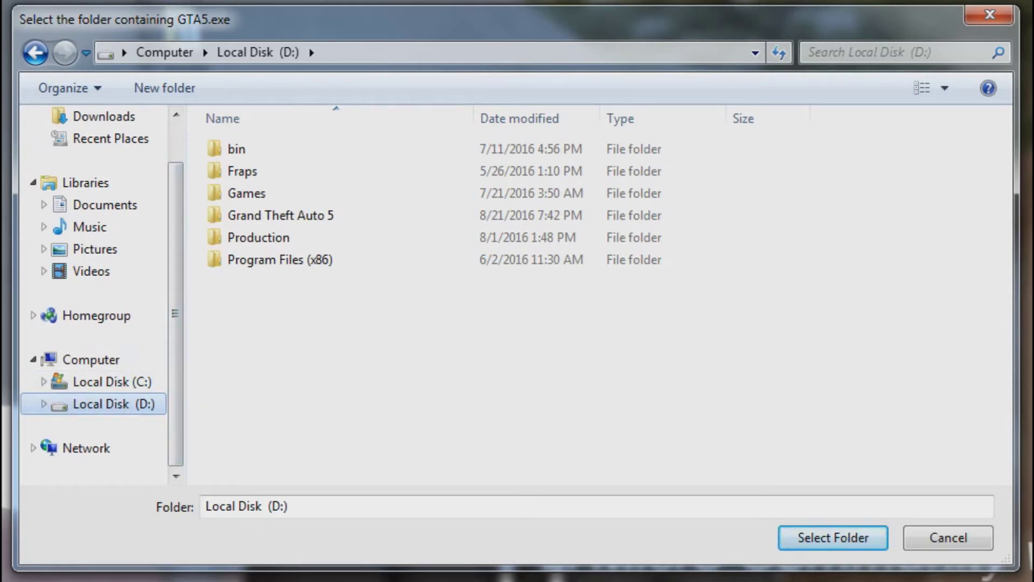
left_click(112, 381)
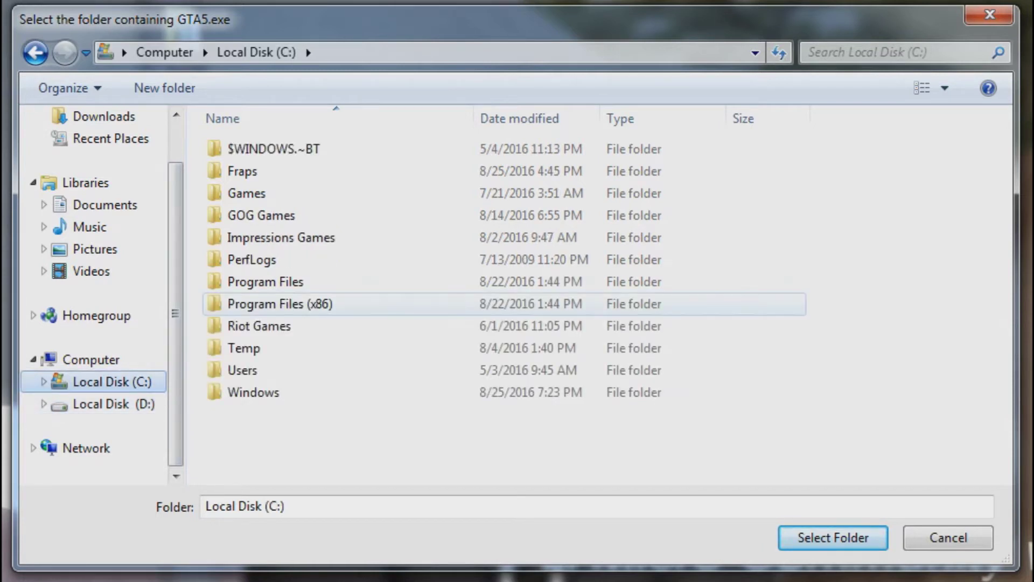
left_click(113, 404)
double_click(281, 214)
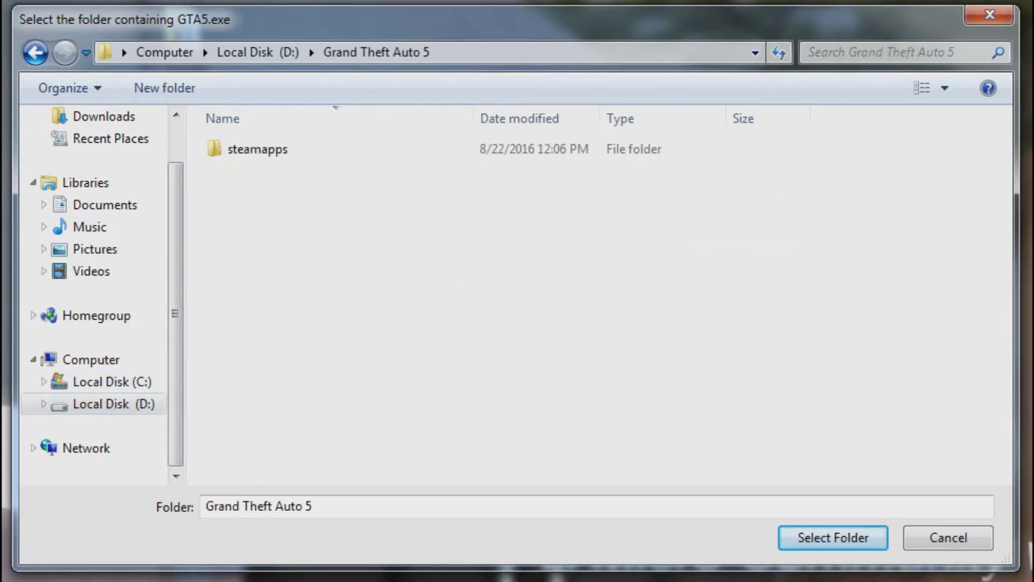
double_click(258, 149)
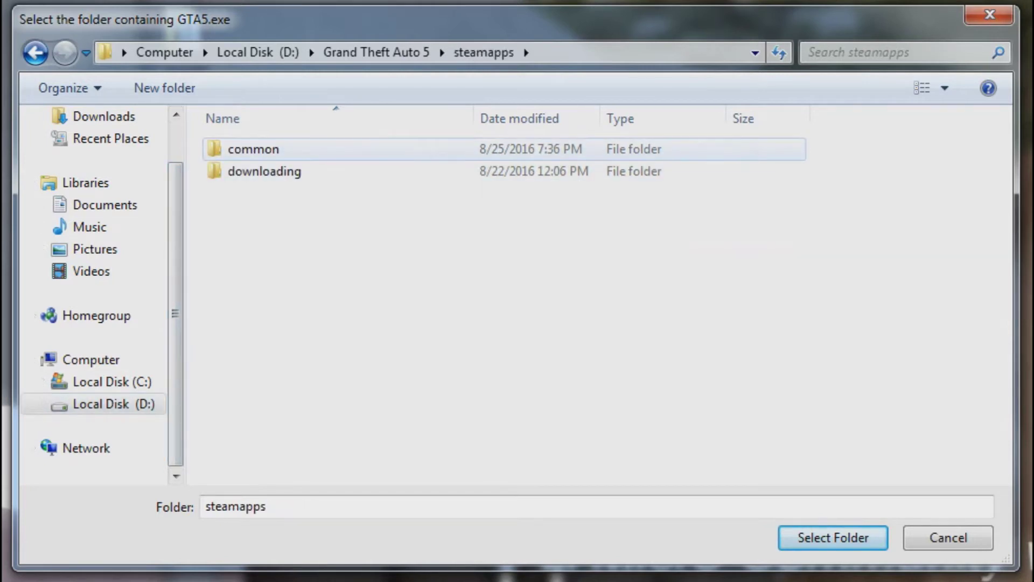
double_click(253, 150)
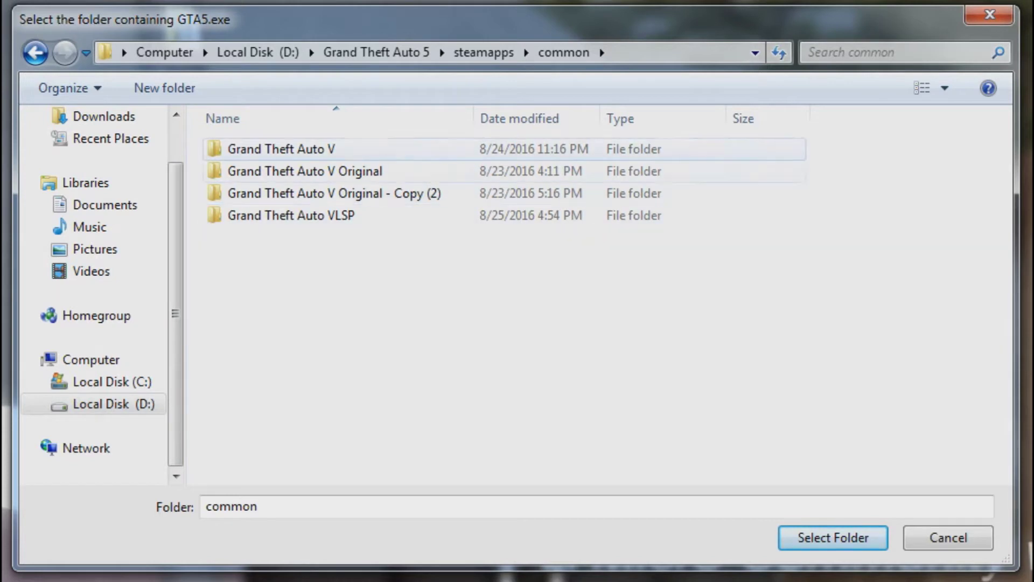
Look inside the Grand Theft Auto V Original folder and go through its neighbouring copy and VLSP folders in common
double_click(301, 171)
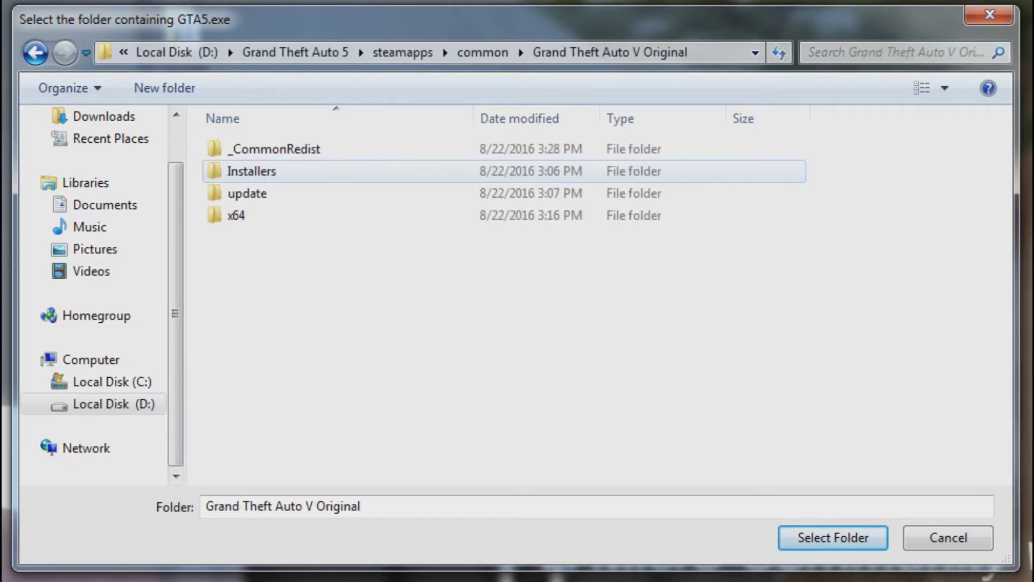
left_click(35, 52)
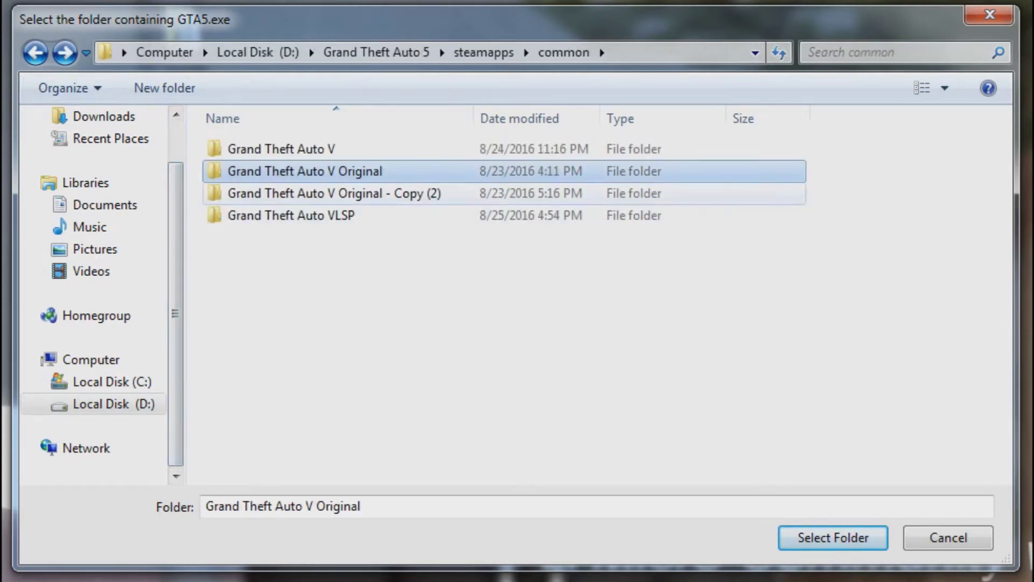
left_click(334, 193)
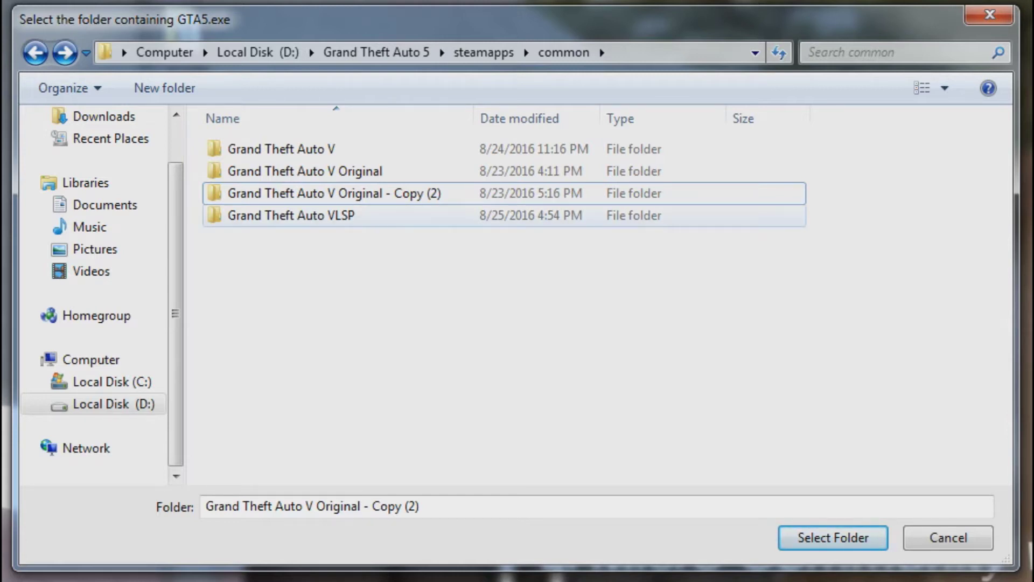
left_click(365, 215)
key("Home")
key("Down")
key("Down")
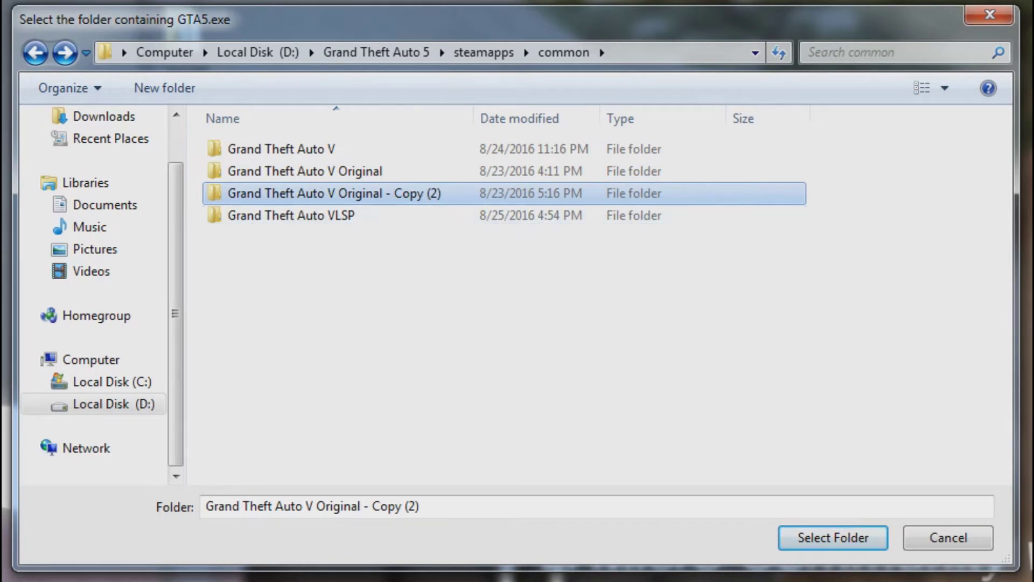
left_click(372, 215)
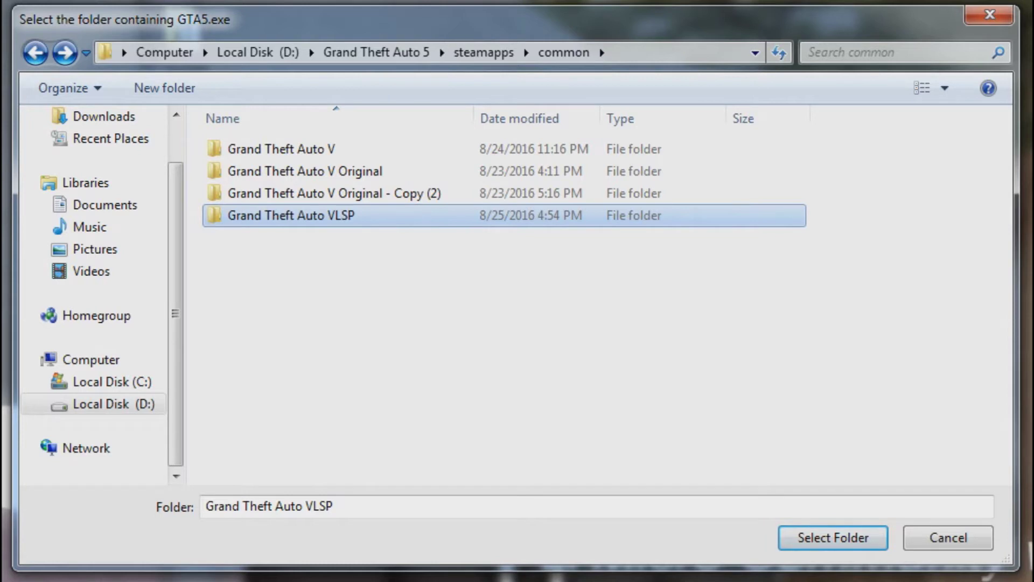
Check the contents of the Grand Theft Auto V Original - Copy (2) folder and return to common
left_click(334, 194)
left_click(305, 171)
left_click(334, 194)
left_click(305, 172)
key("Down")
key("Return")
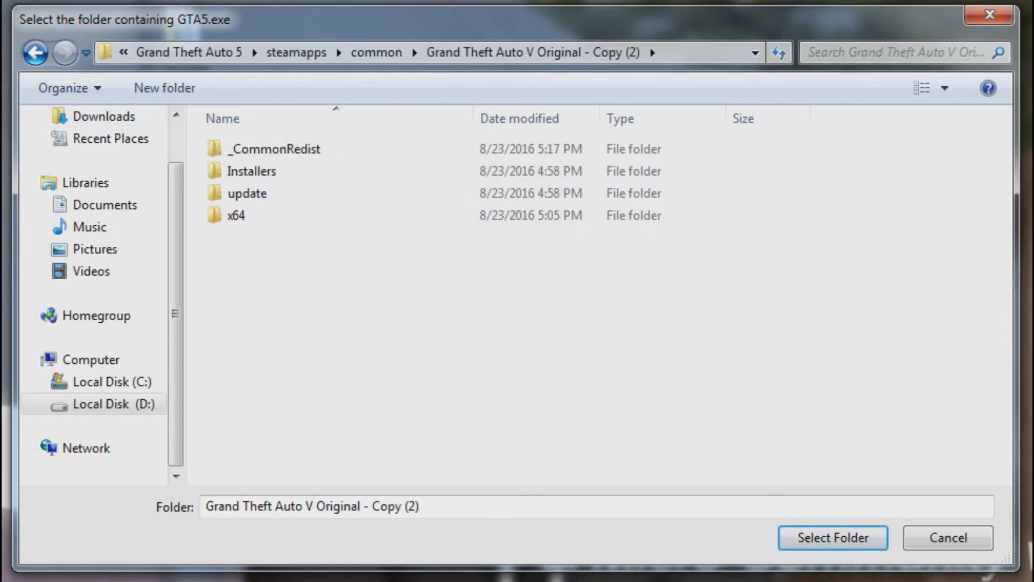
key("BackSpace")
Choose the Grand Theft Auto V folder as the GTA5.exe location and confirm it to start the FiveReborn update
key("Up")
key("Up")
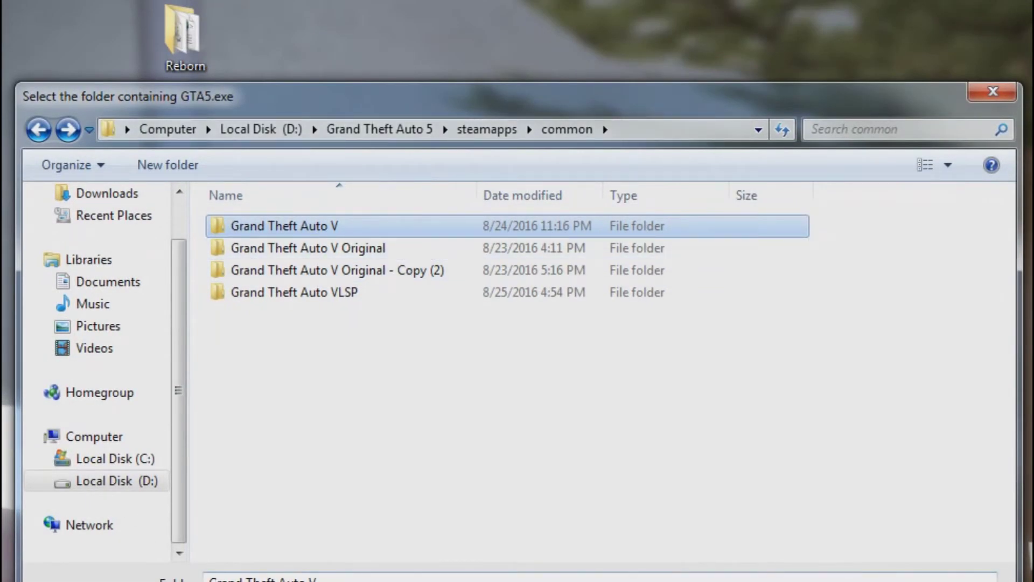
key("Tab")
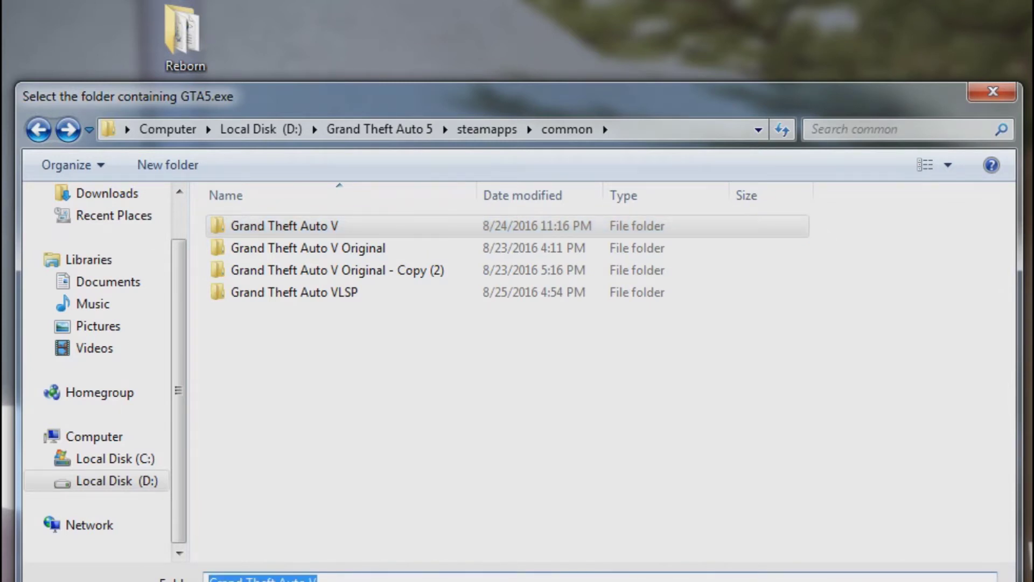
left_click(317, 579)
key("ctrl+a")
left_click(317, 579)
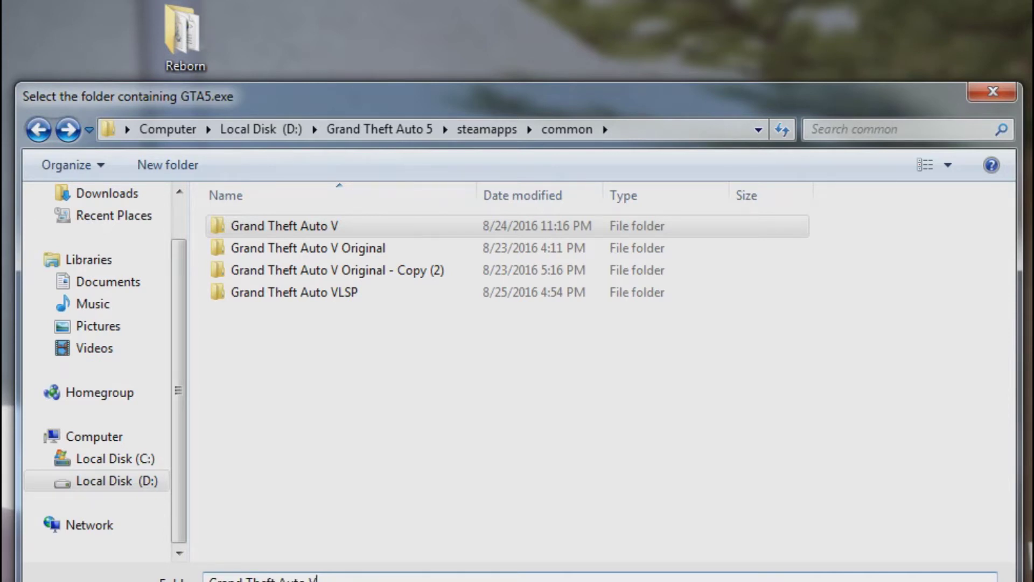
left_click(284, 225)
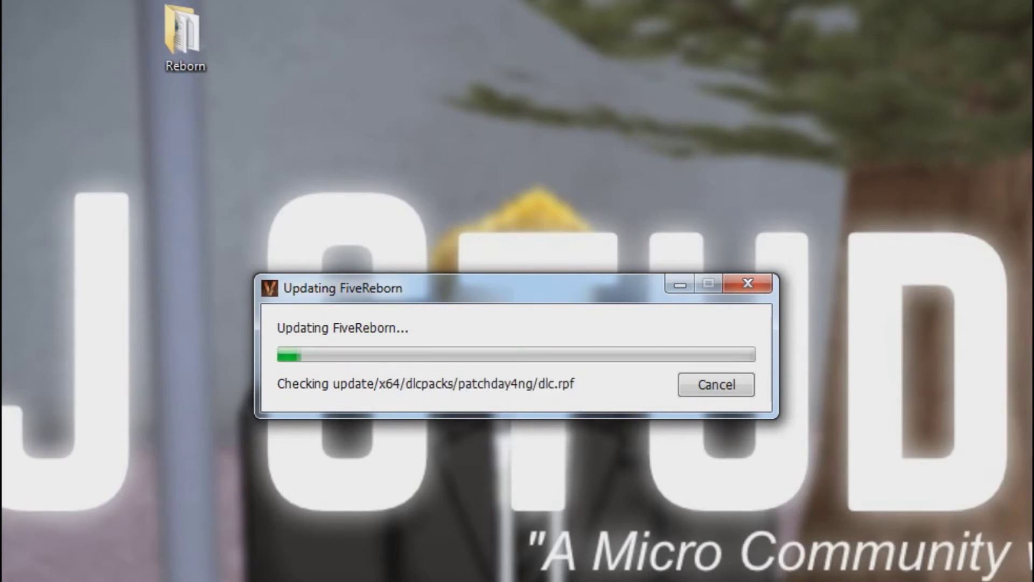
Bring up the Reborn folder during the update and place the FiveReborn progress window clear of its file list
left_click_drag(462, 287, 425, 50)
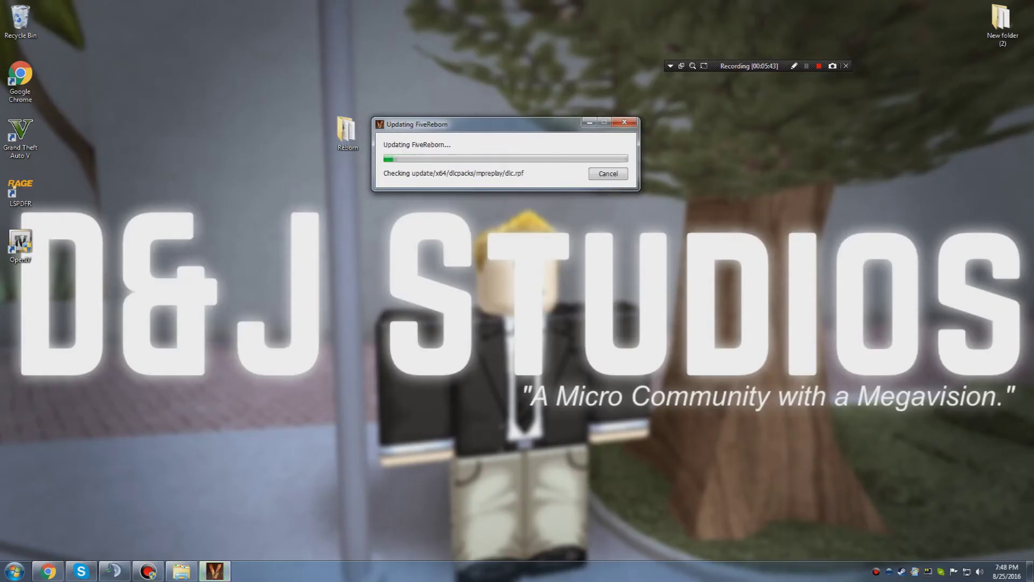
left_click(181, 571)
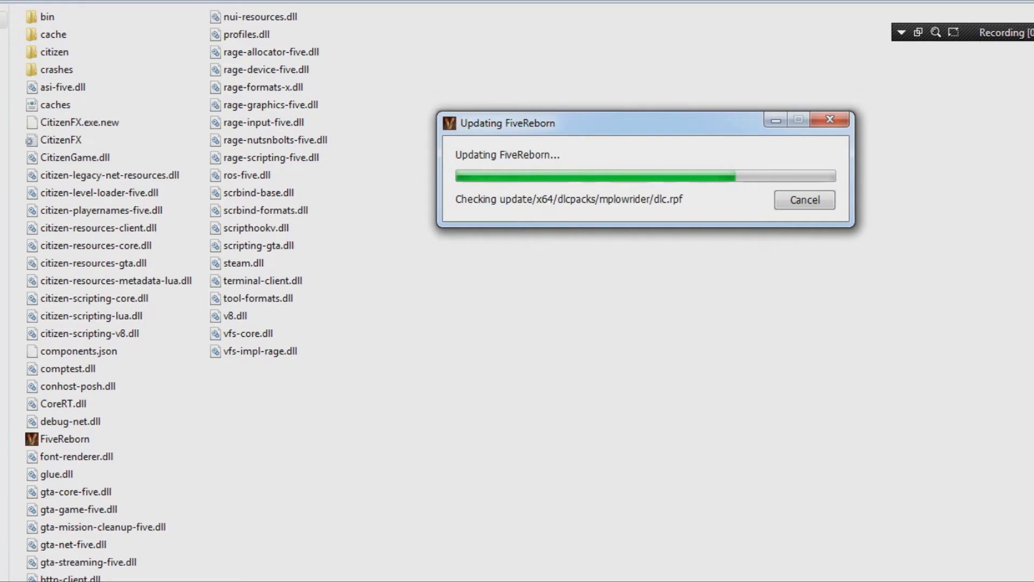
left_click_drag(645, 122, 709, 150)
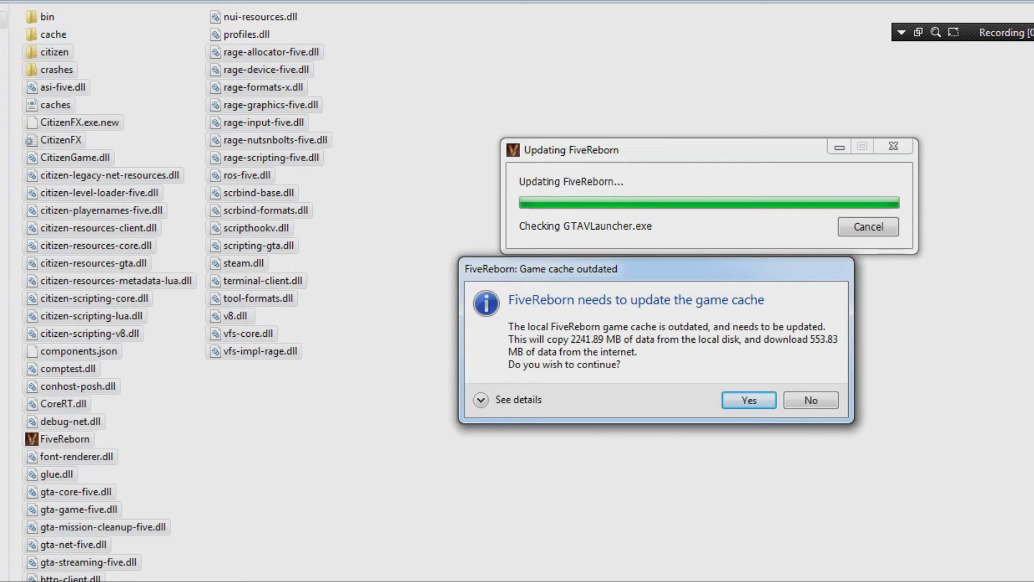
Agree to update the outdated FiveReborn game cache and reposition the update progress window over the Reborn folder
key("Return")
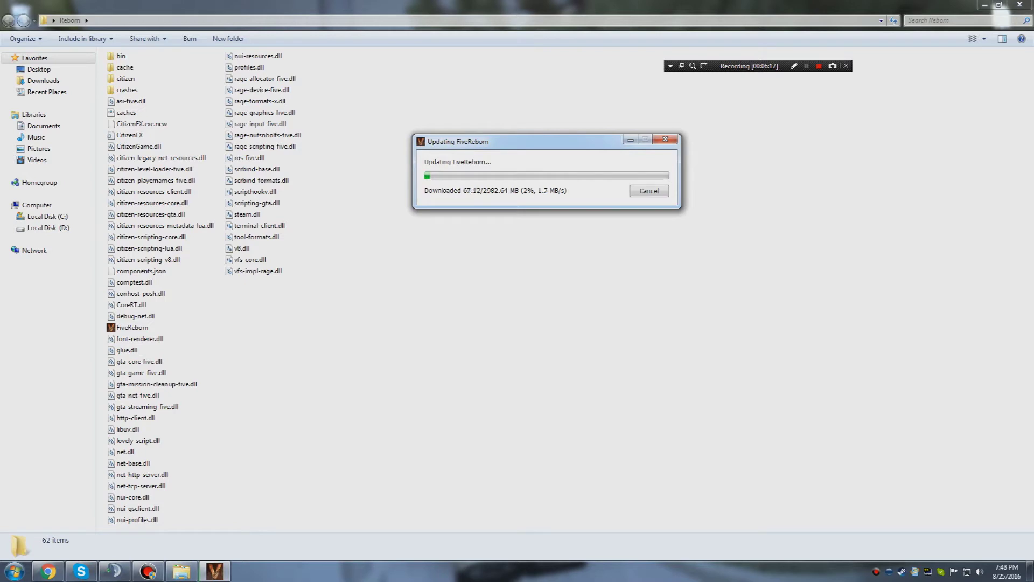
left_click_drag(539, 141, 726, 78)
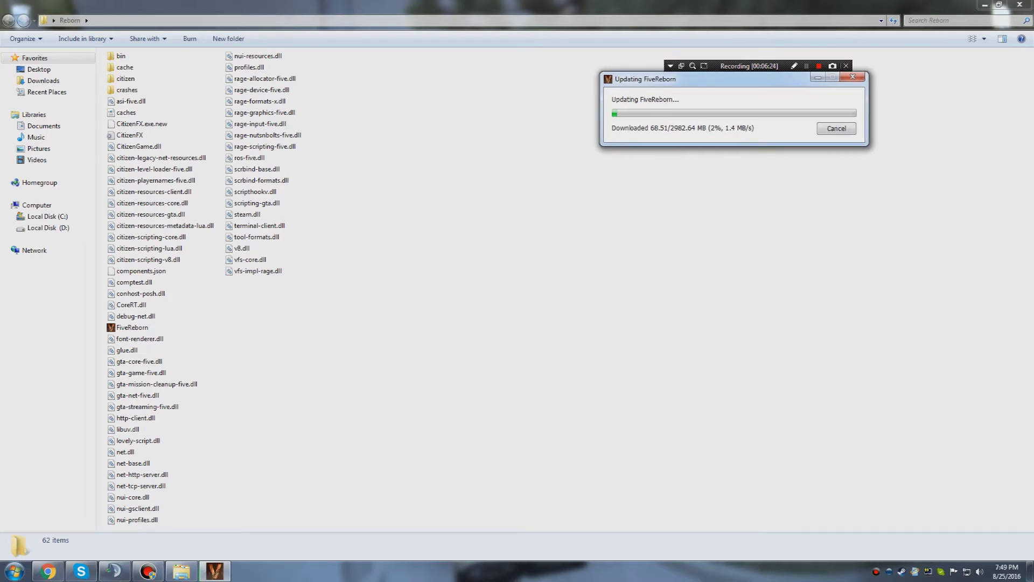
left_click_drag(496, 462, 98, 53)
left_click(459, 462)
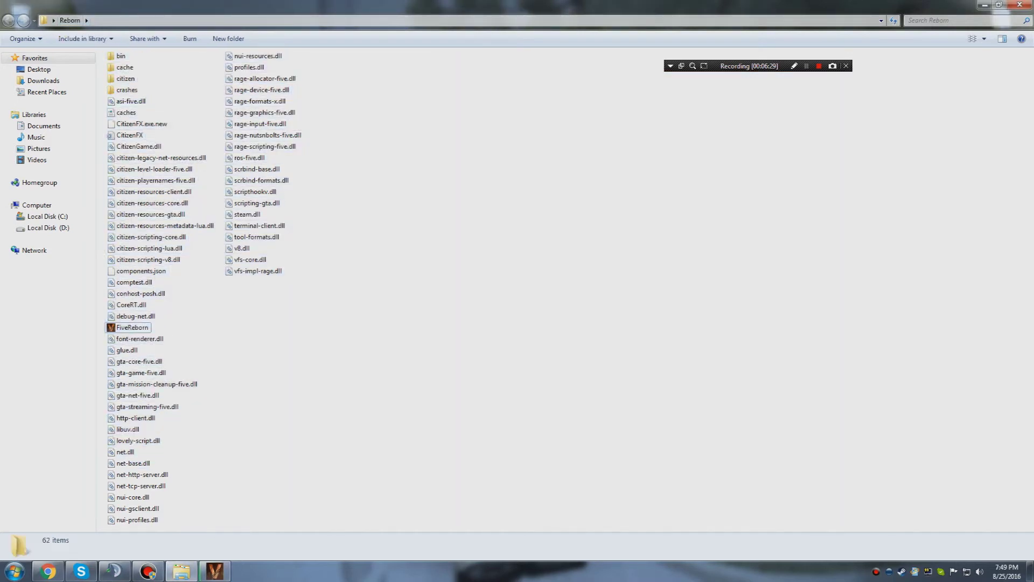
left_click(214, 571)
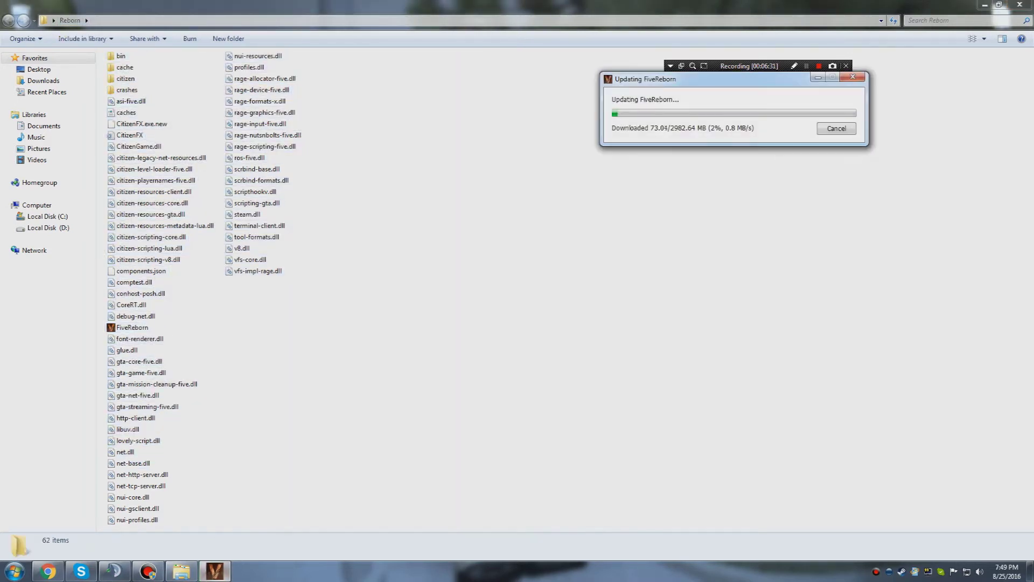
left_click_drag(728, 79, 515, 171)
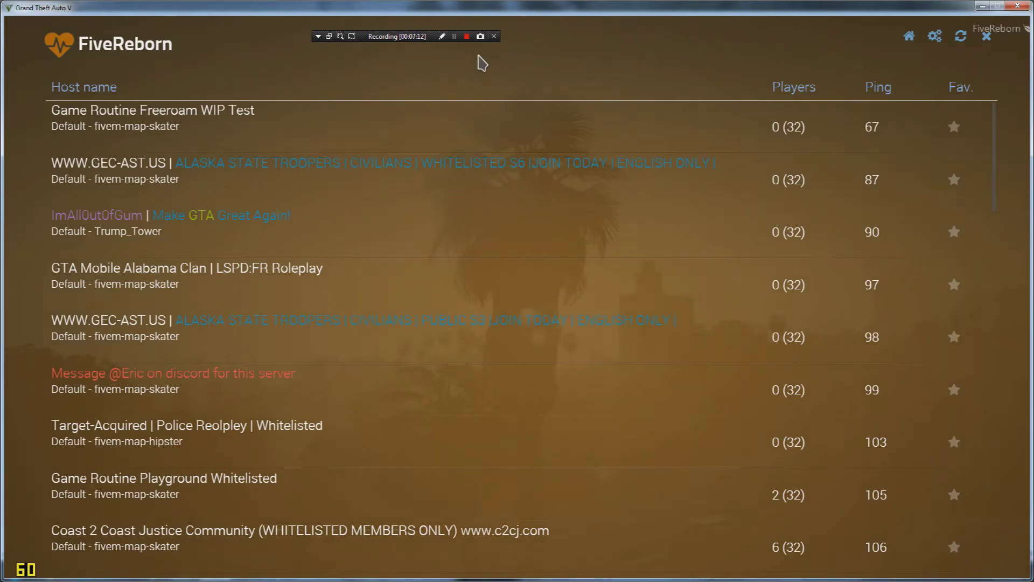
Look through the FiveReborn server list and sort the servers by number of players
left_click(454, 38)
left_click(455, 36)
left_click(114, 89)
scroll(247, 215, "down", 6)
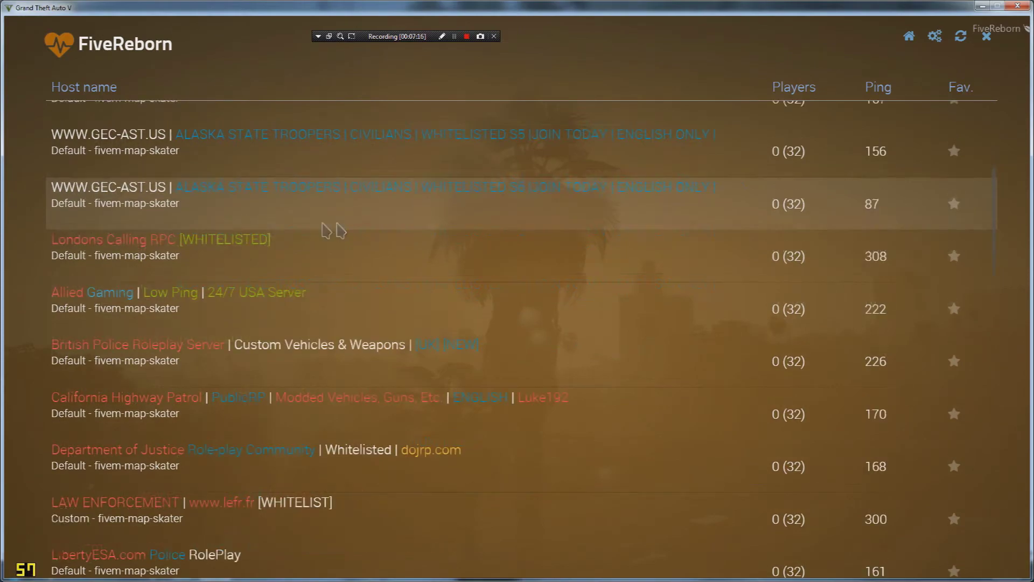
scroll(808, 216, "up", 3)
scroll(808, 161, "up", 2)
left_click(802, 96)
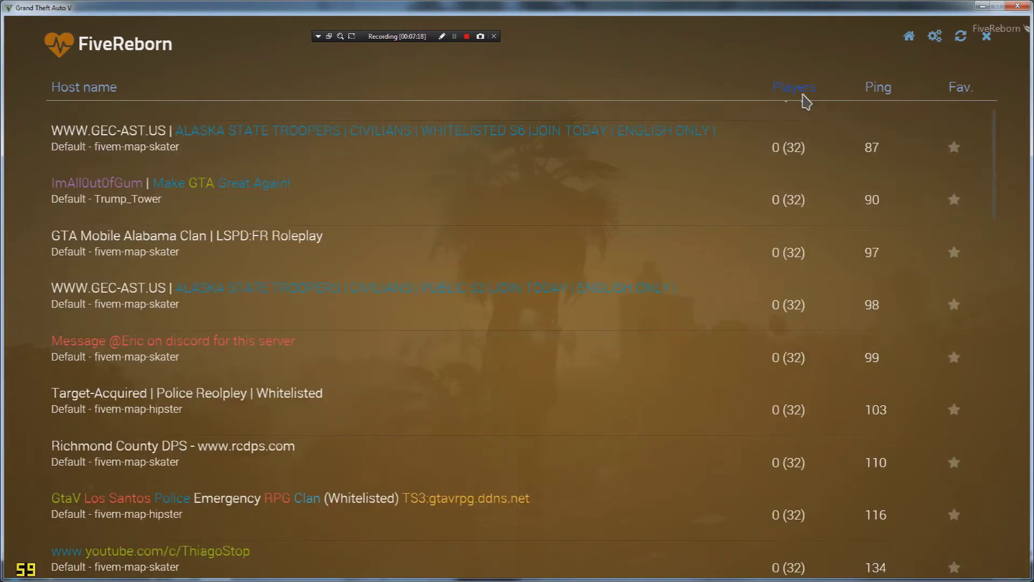
scroll(765, 140, "up", 1)
scroll(814, 134, "down", 6)
left_click(811, 105)
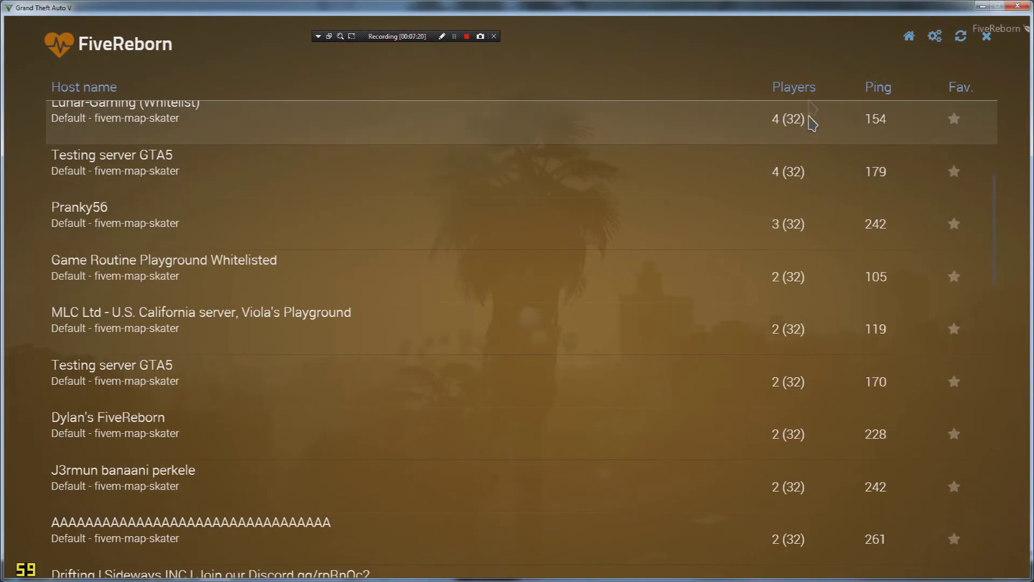
scroll(814, 151, "up", 6)
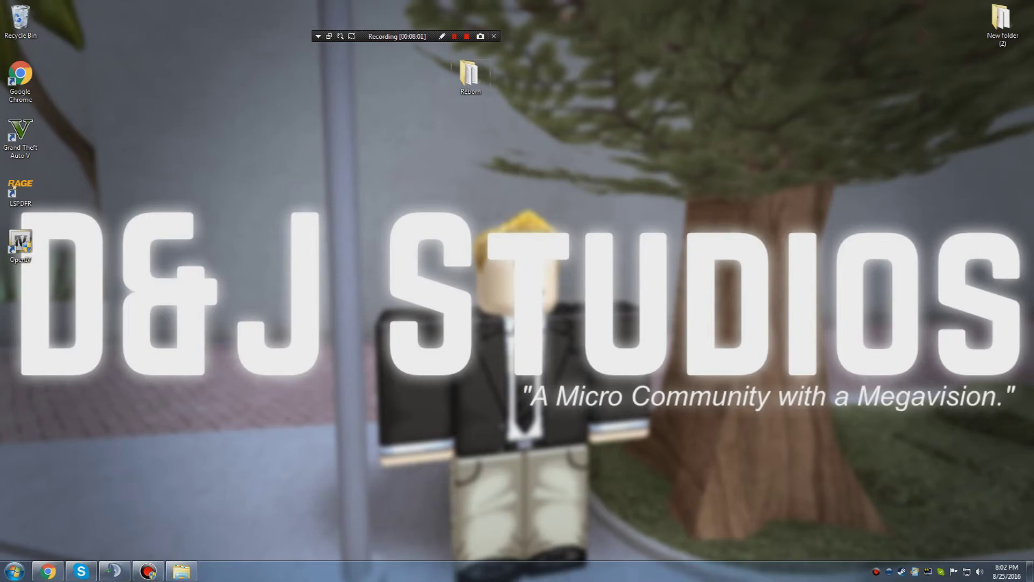
left_click_drag(1033, 137, 1, 453)
left_click_drag(95, 175, 19, 261)
left_click_drag(21, 242, 21, 299)
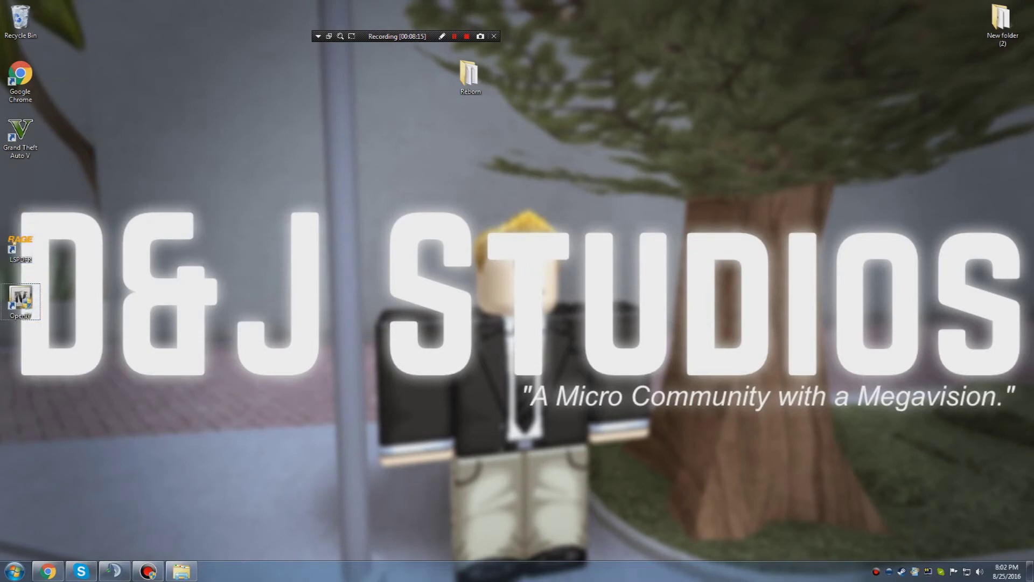
left_click_drag(1033, 209, 18, 209)
left_click_drag(155, 189, 1, 332)
left_click_drag(21, 299, 20, 243)
left_click(81, 242)
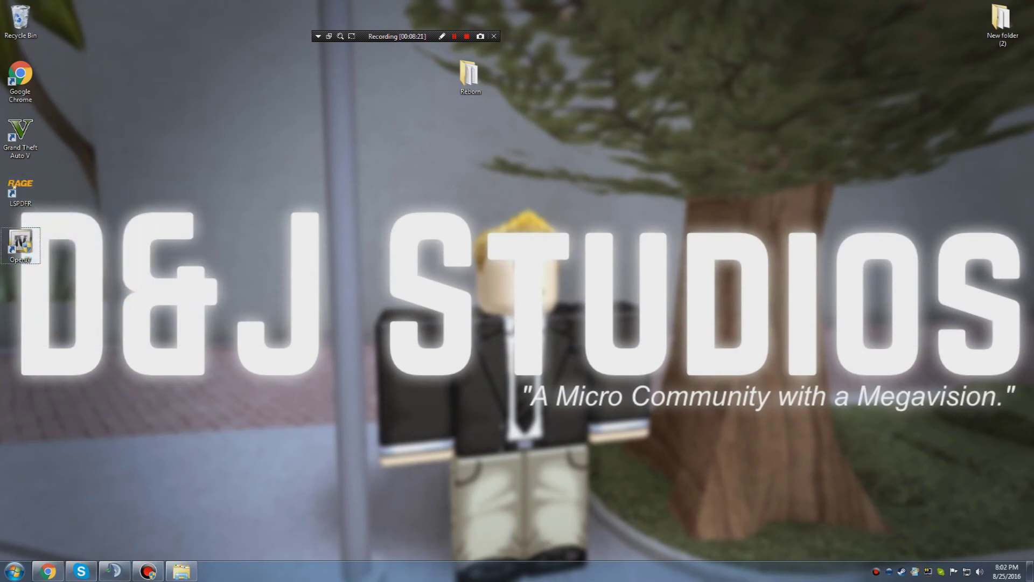
left_click_drag(397, 36, 718, 36)
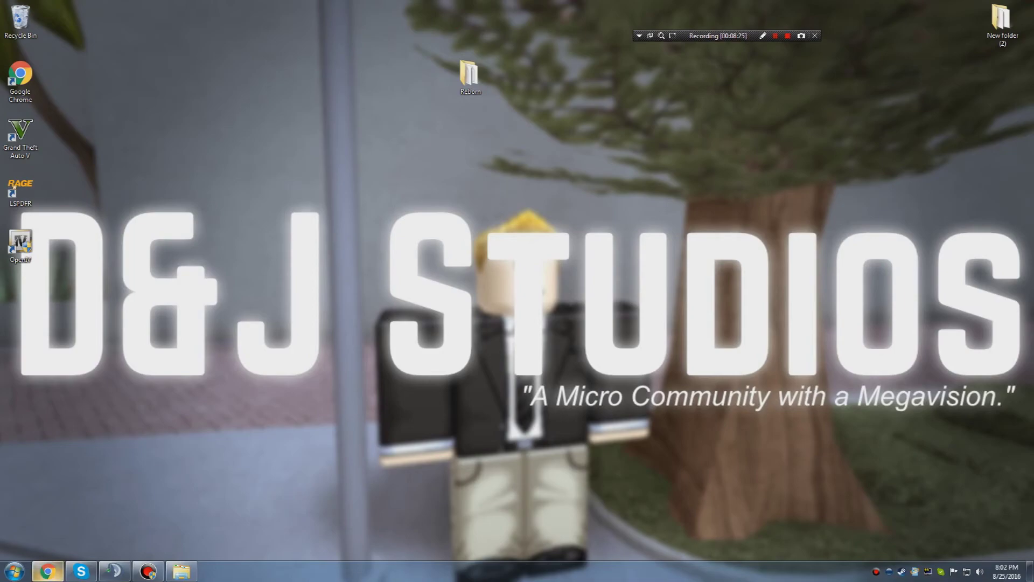
Switch to TeamSpeak 3, look over the channels and members of the Dallas County (FiveReborn) server, and minimize the window
left_click(48, 571)
left_click(115, 571)
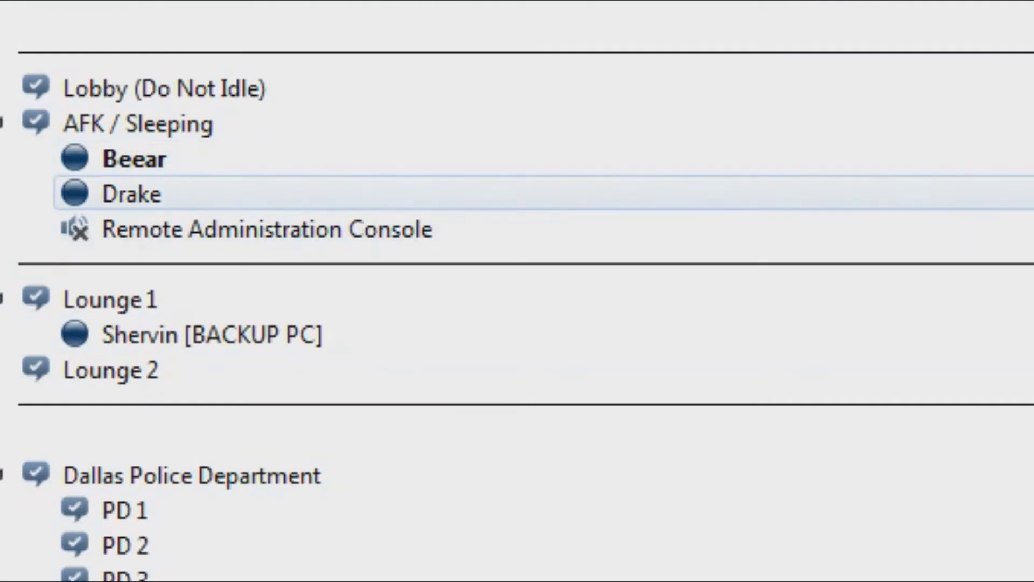
left_click(47, 128)
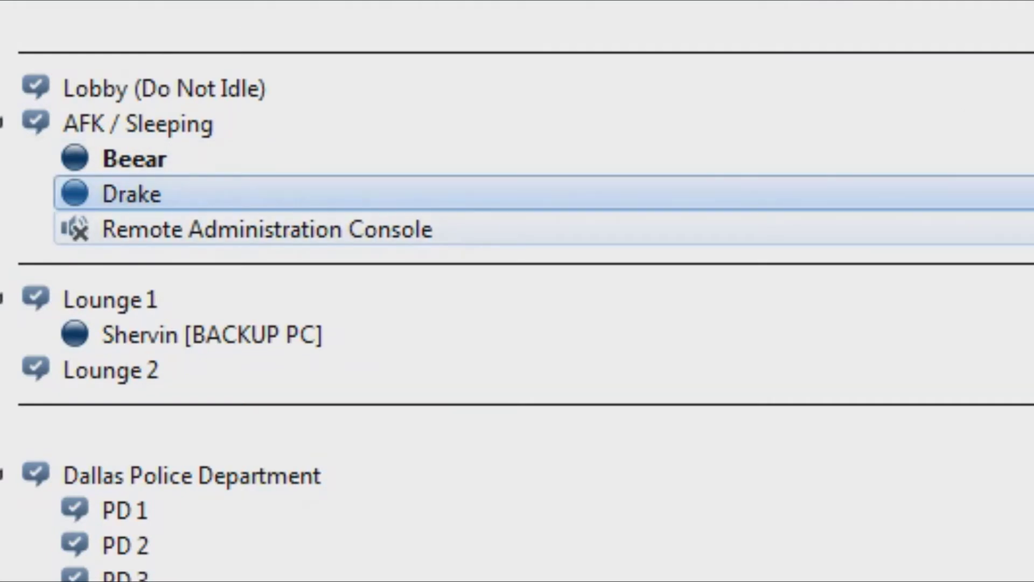
left_click(268, 229)
left_click(212, 333)
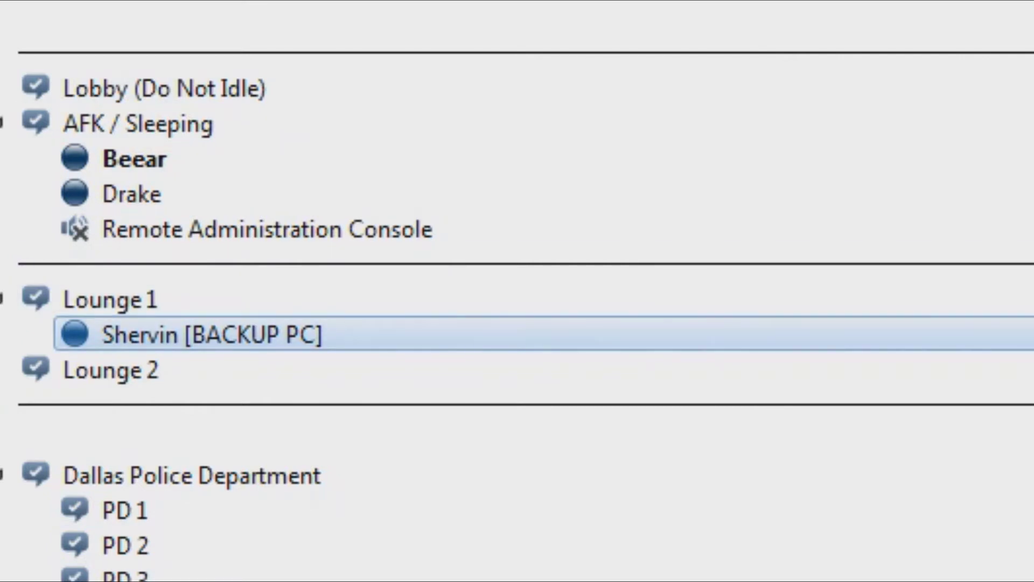
left_click(56, 50)
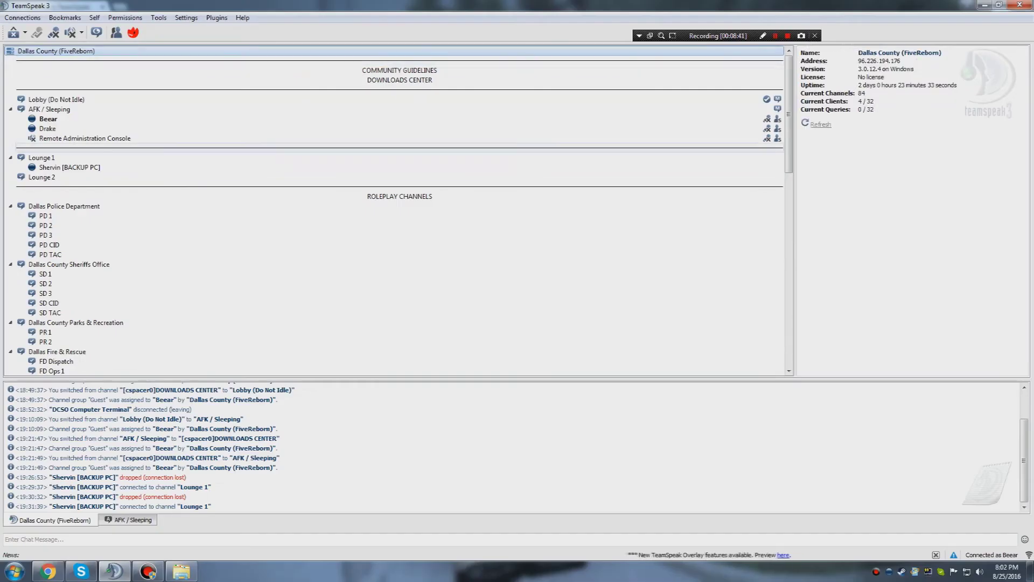
mouse_move(788, 156)
left_mouse_down()
mouse_move(789, 293)
mouse_move(789, 154)
left_mouse_up()
left_click(984, 4)
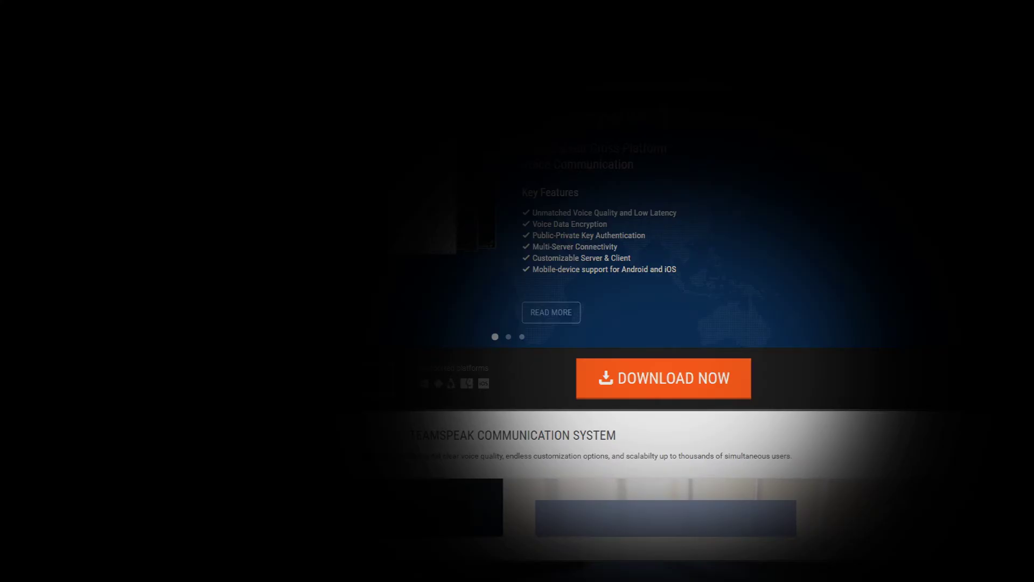
Go to the TeamSpeak downloads page, look at the Server and SDK downloads, and return to the Client downloads
left_click_drag(672, 269, 533, 213)
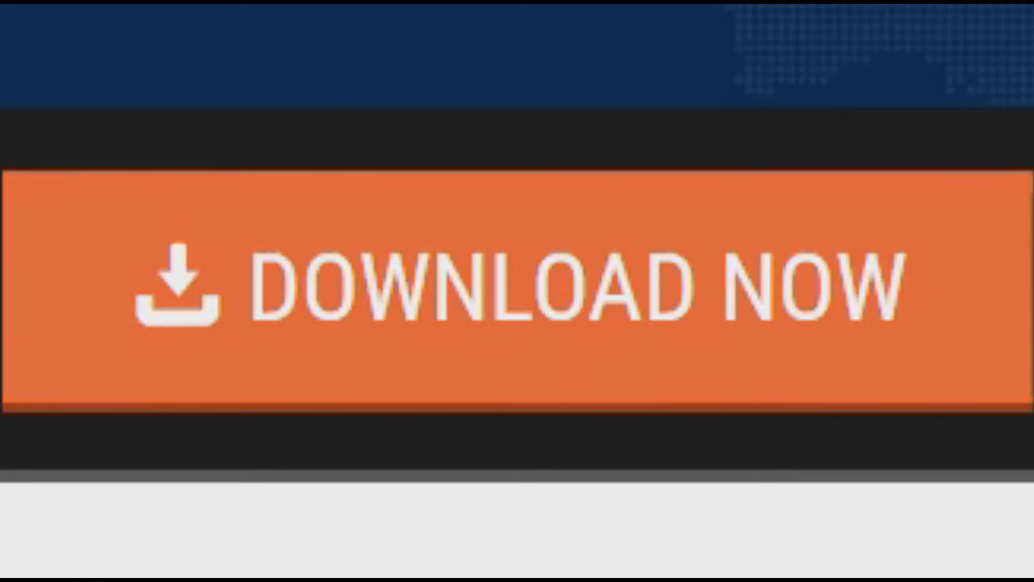
left_click(663, 378)
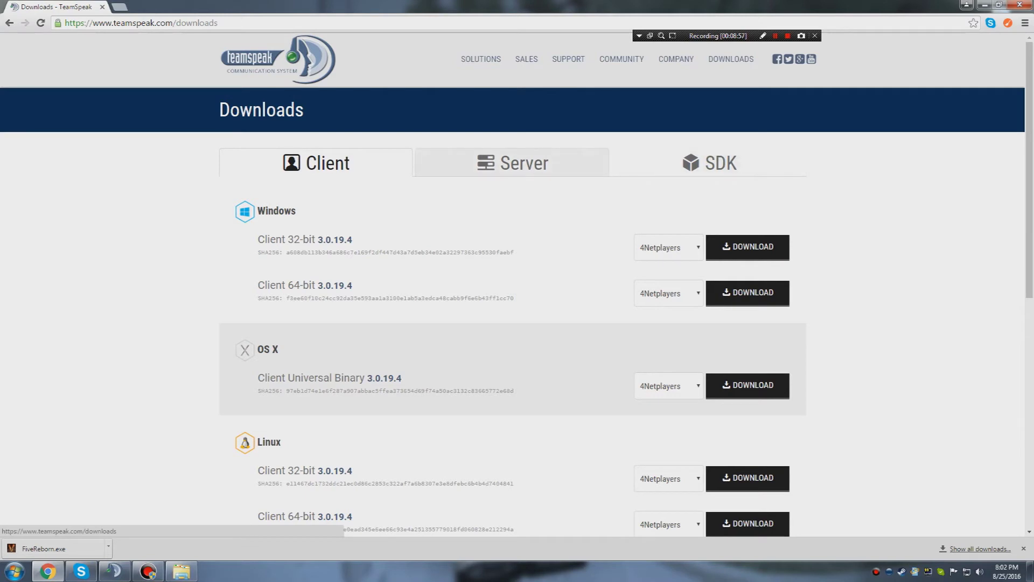
left_click(512, 162)
left_click(709, 162)
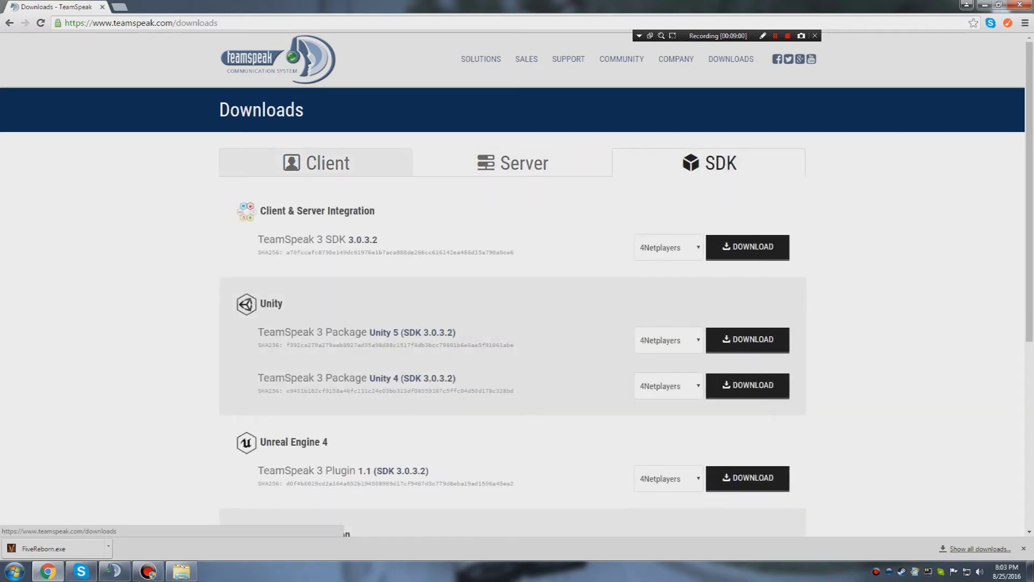
left_click(316, 162)
Compare the 32-bit and 64-bit Windows clients, download the 64-bit TeamSpeak client 3.0.19.4 and minimize the browser
scroll(512, 286, "down", 1)
scroll(512, 286, "up", 1)
scroll(511, 286, "down", 1)
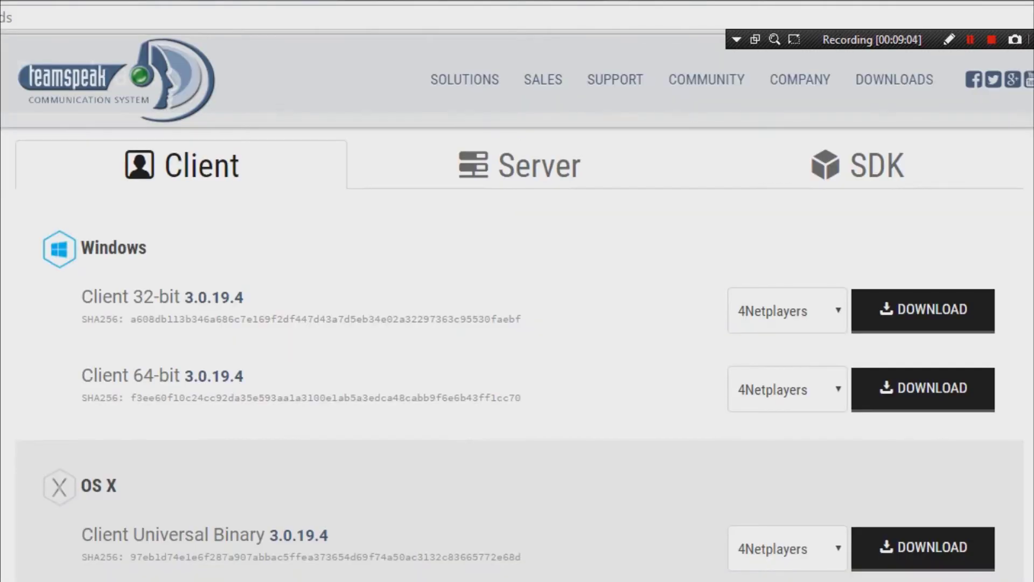
left_click_drag(355, 185, 257, 186)
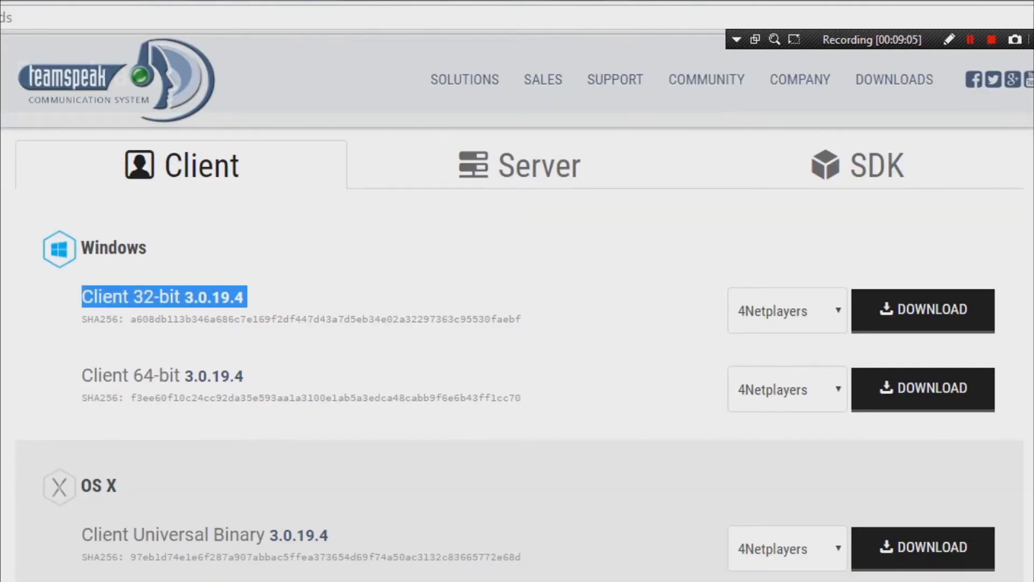
left_click_drag(252, 297, 82, 297)
left_click_drag(247, 375, 82, 375)
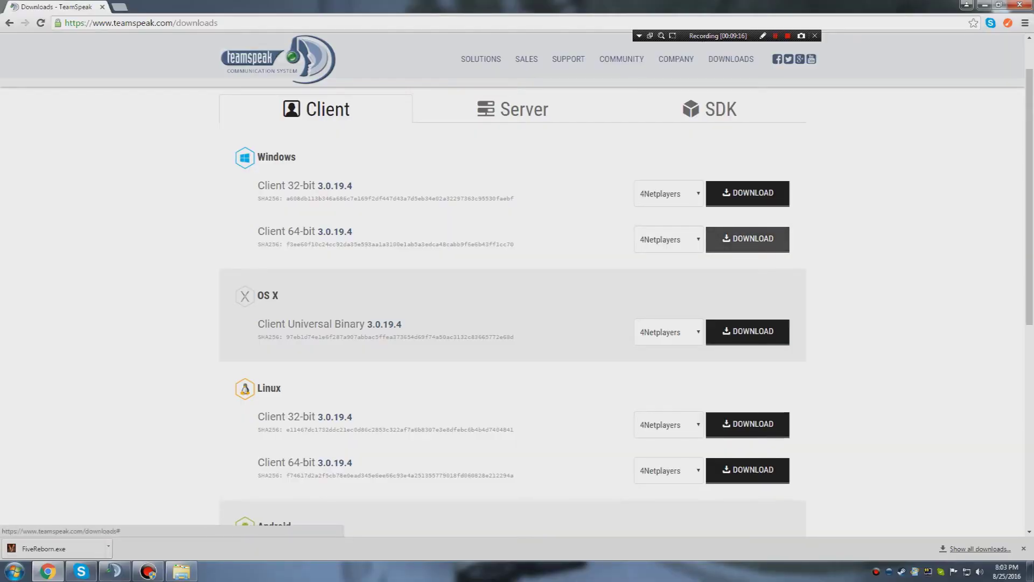
left_click(748, 239)
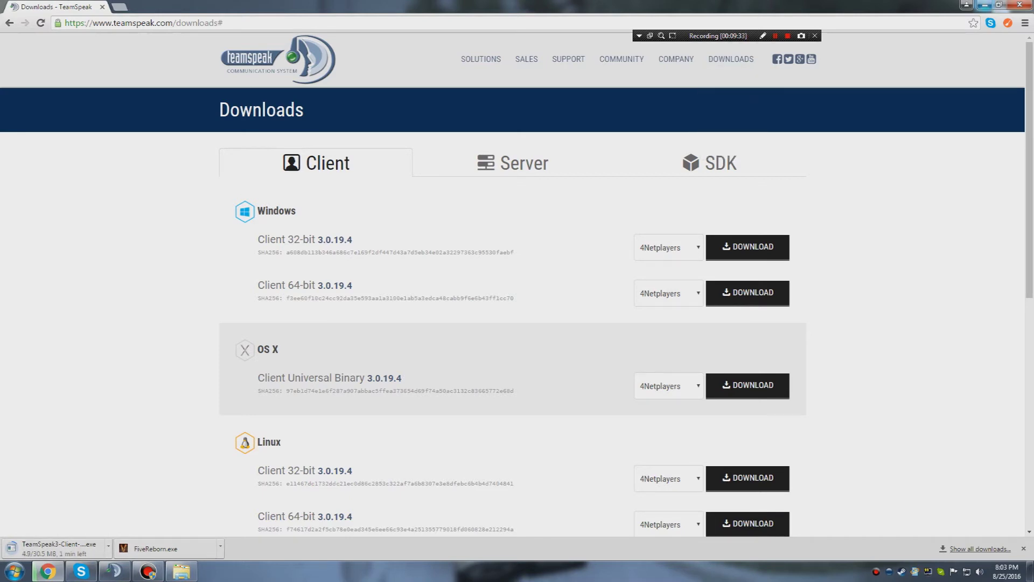
left_click(984, 5)
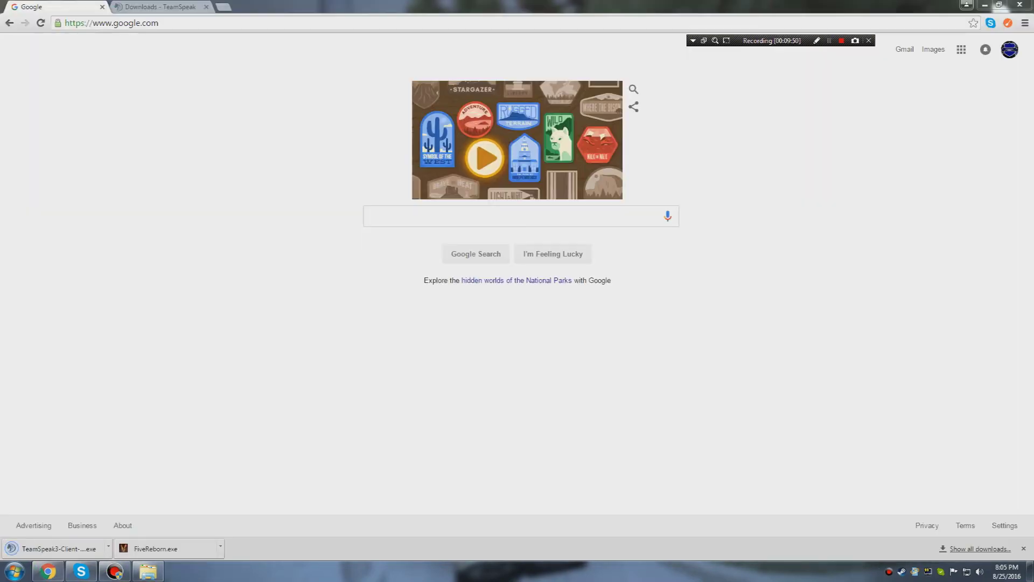
Close the TeamSpeak downloads page, launch the downloaded TeamSpeak 3 client installer and proceed to its license agreement
key("ctrl+Tab")
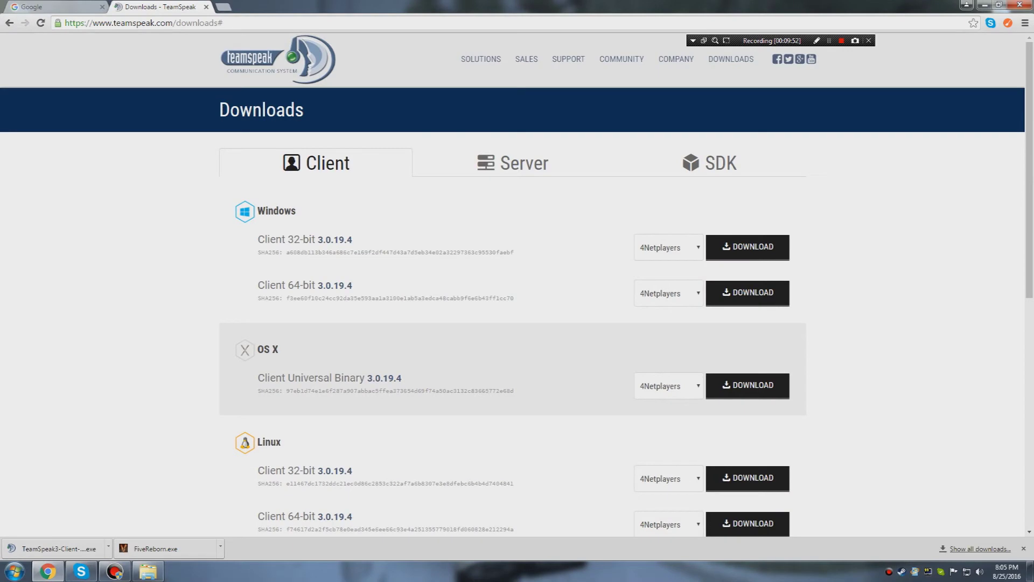
left_click(206, 7)
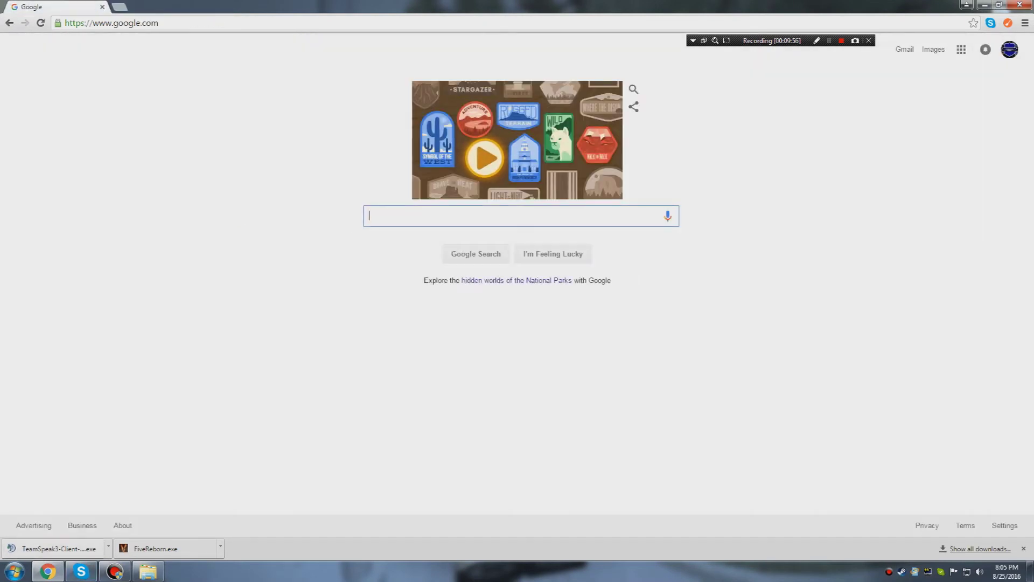
left_click(59, 549)
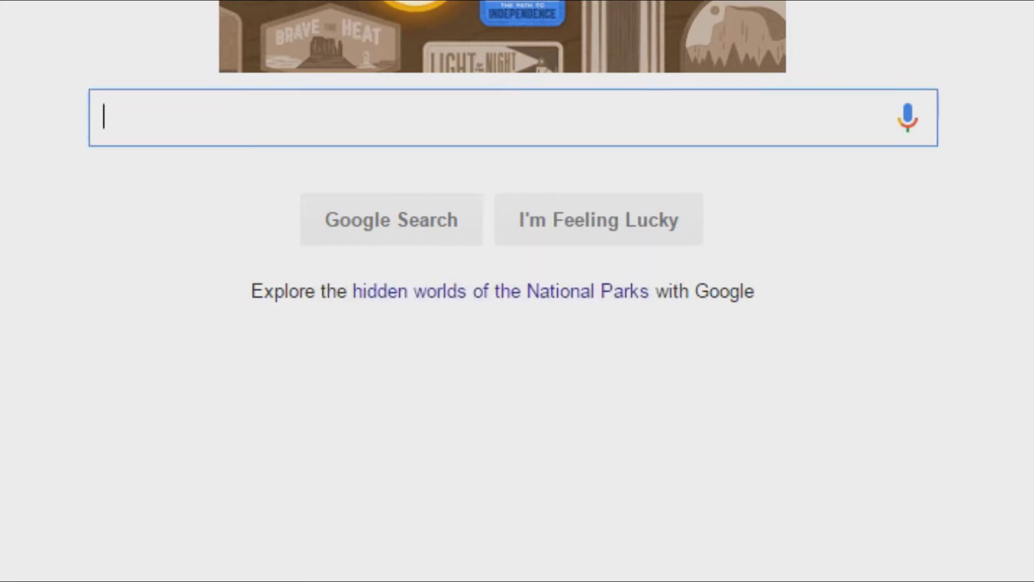
key("Return")
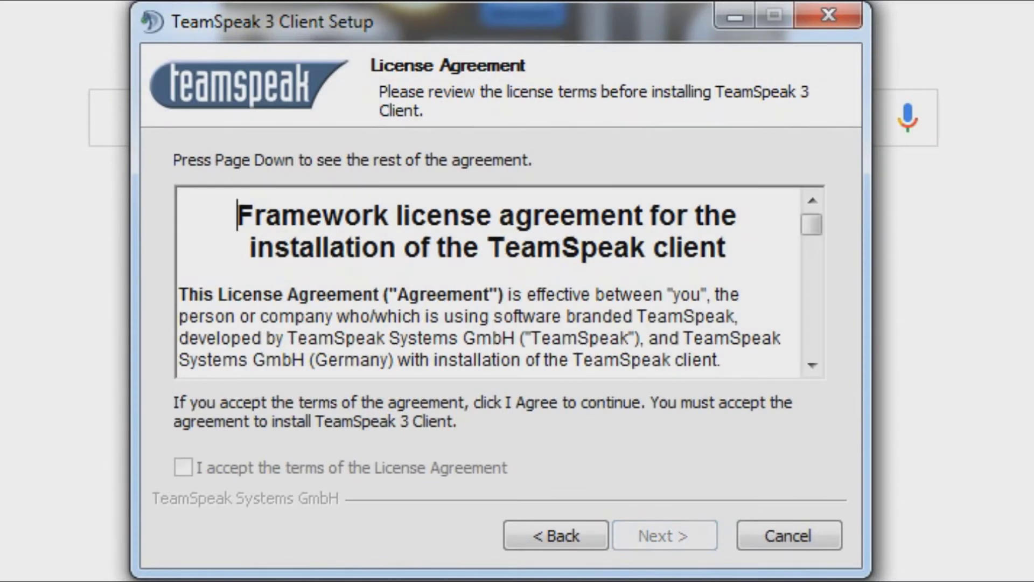
Go through the TeamSpeak license agreement to its end, accept its terms and continue the setup
key("Page_Down")
key("Page_Down")
key("Page_Down")
key("Page_Down")
key("Page_Down")
key("Page_Down")
key("Page_Down")
key("Page_Down")
key("Page_Down")
key("Page_Down")
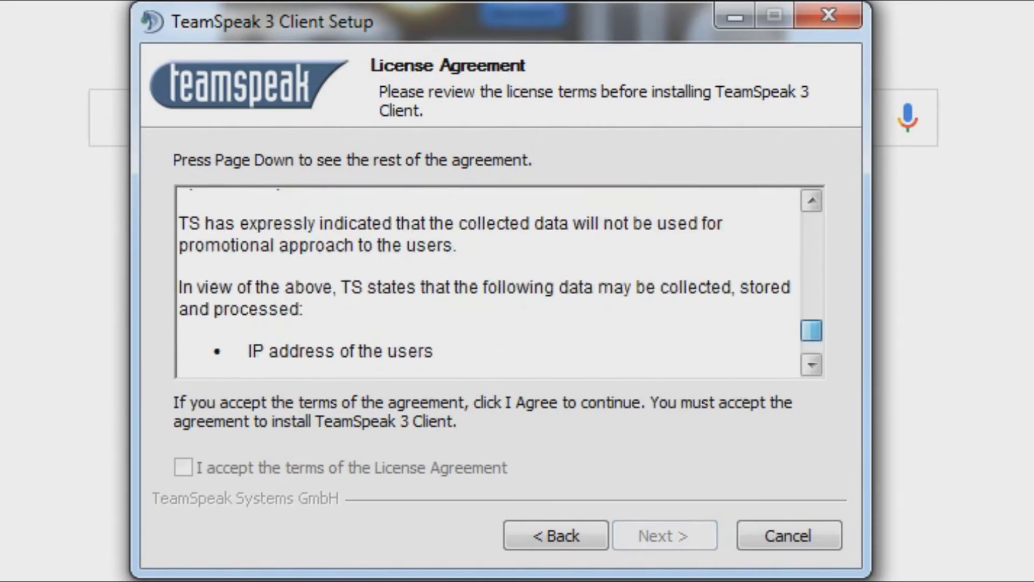
key("Tab")
key("space")
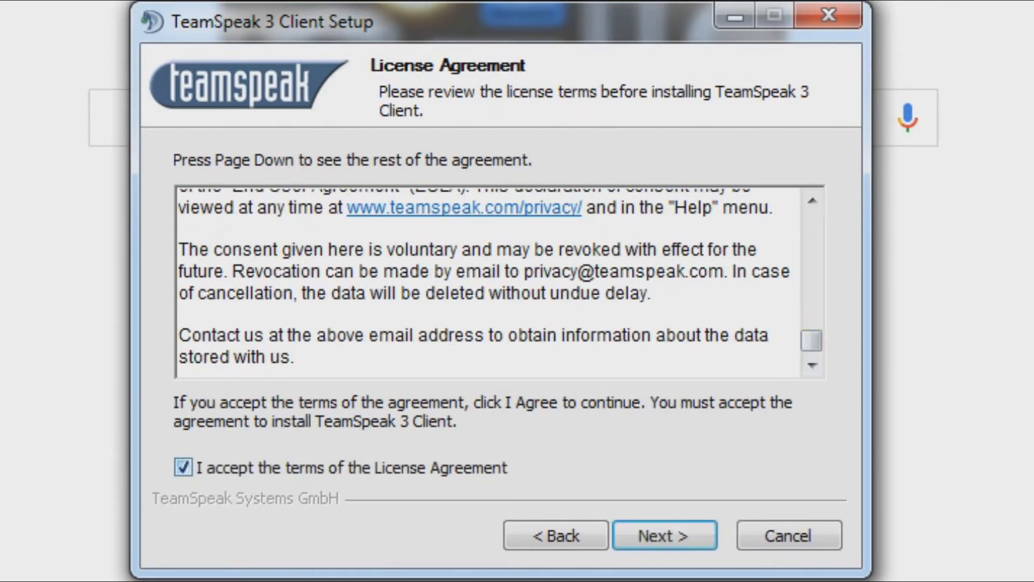
key("Return")
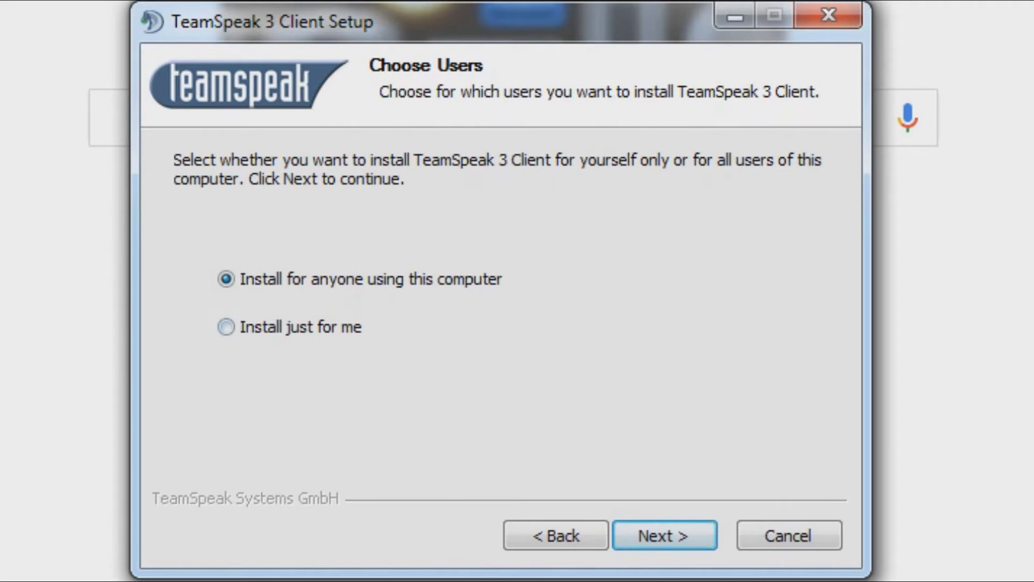
Install for anyone using this computer in C:\Program Files\TeamSpeak 3 Client, with the configuration saved in the user's own files
key("Return")
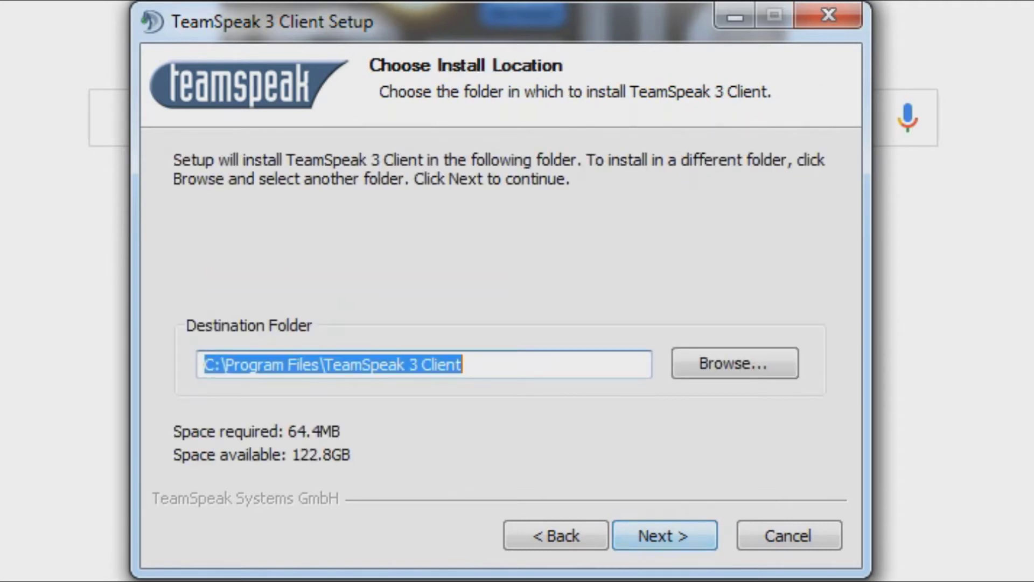
key("Return")
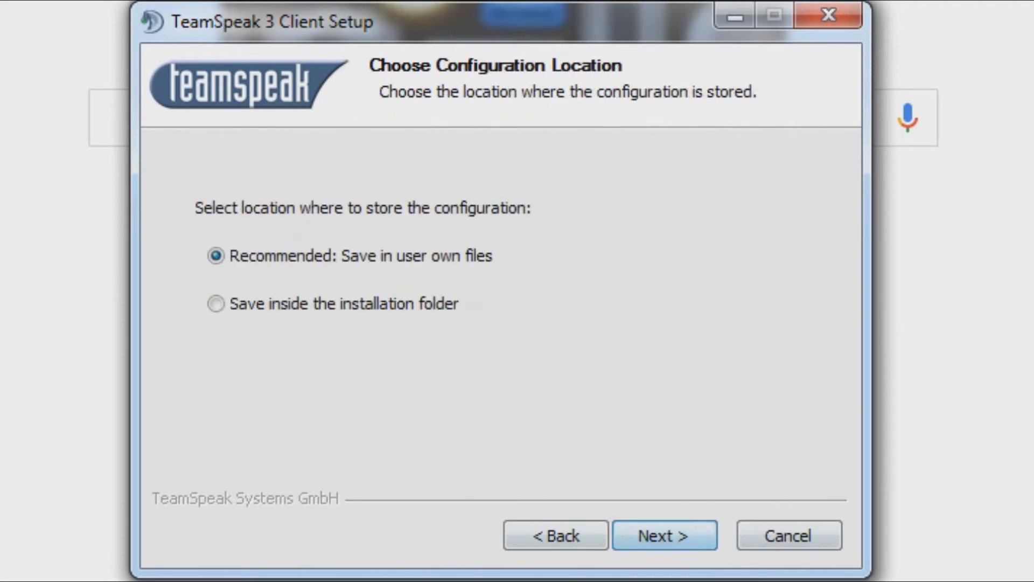
key("Return")
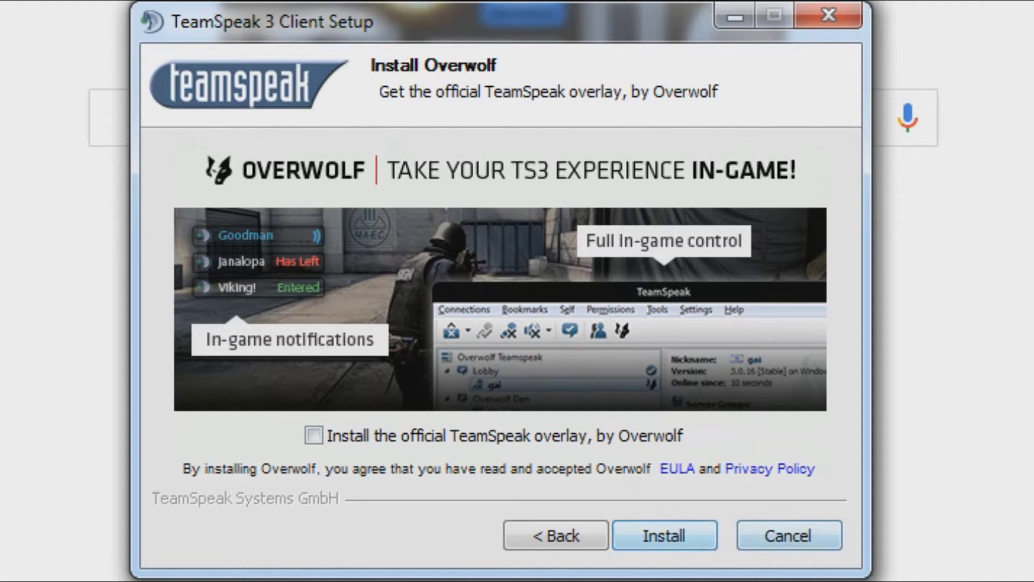
Cancel the TeamSpeak 3 client setup at the Overwolf page and confirm quitting the installer
left_click(789, 536)
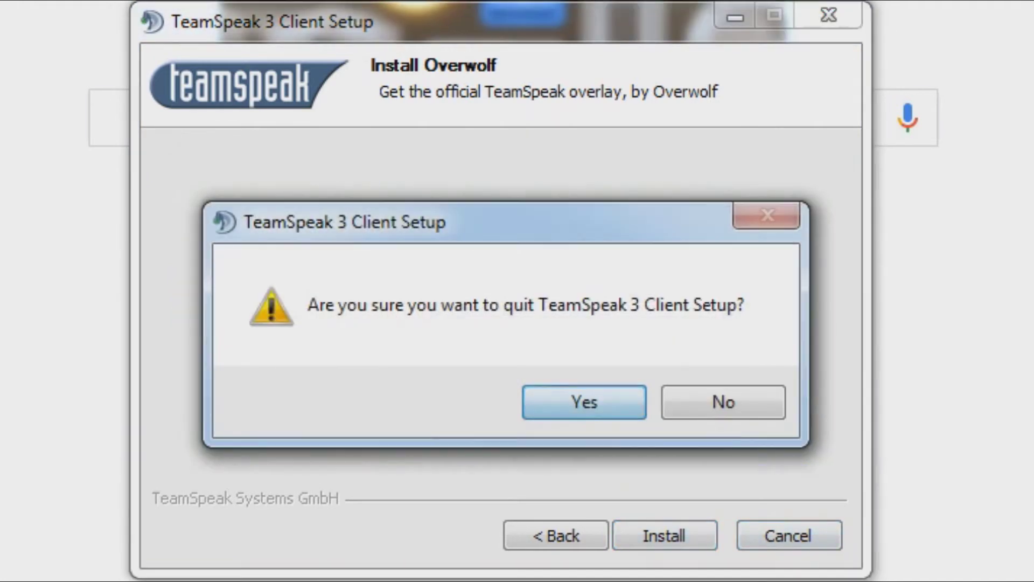
left_click(584, 402)
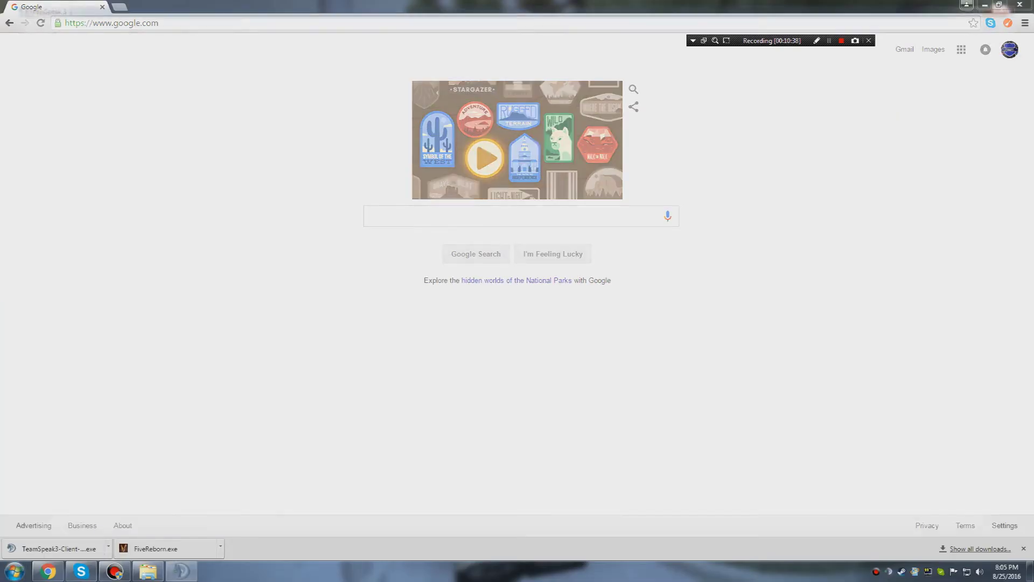
key("Escape")
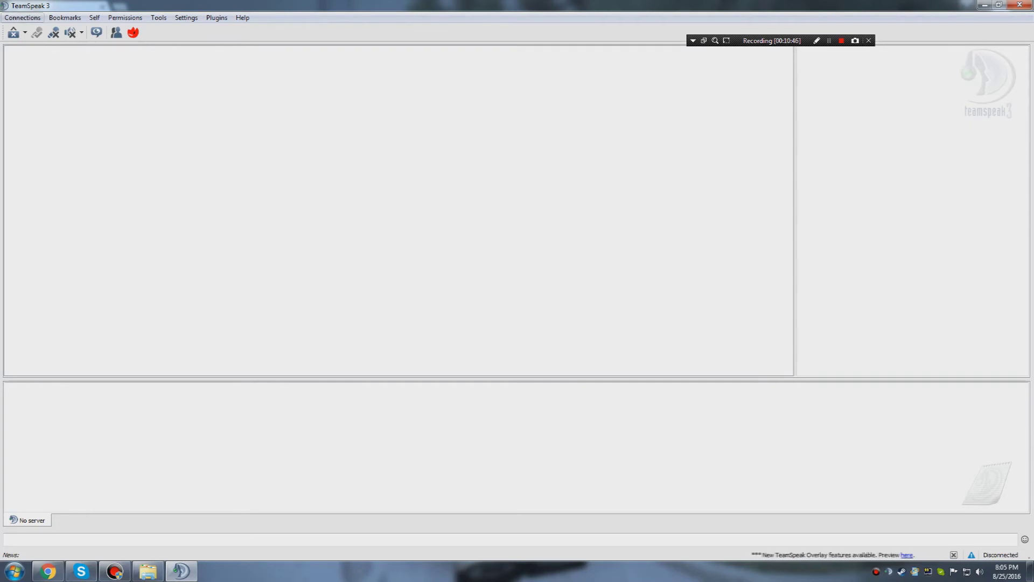
left_click(23, 17)
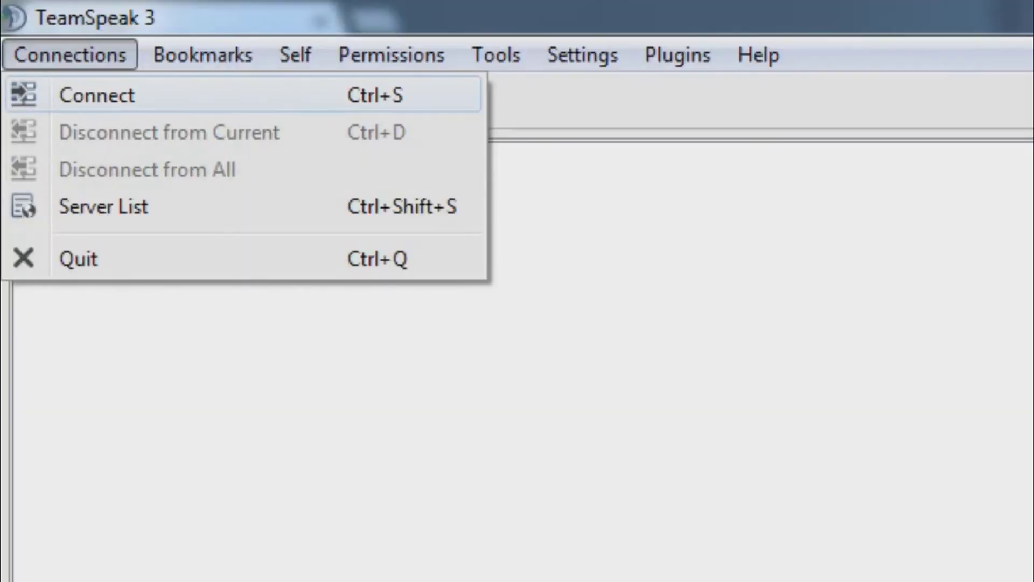
key("Return")
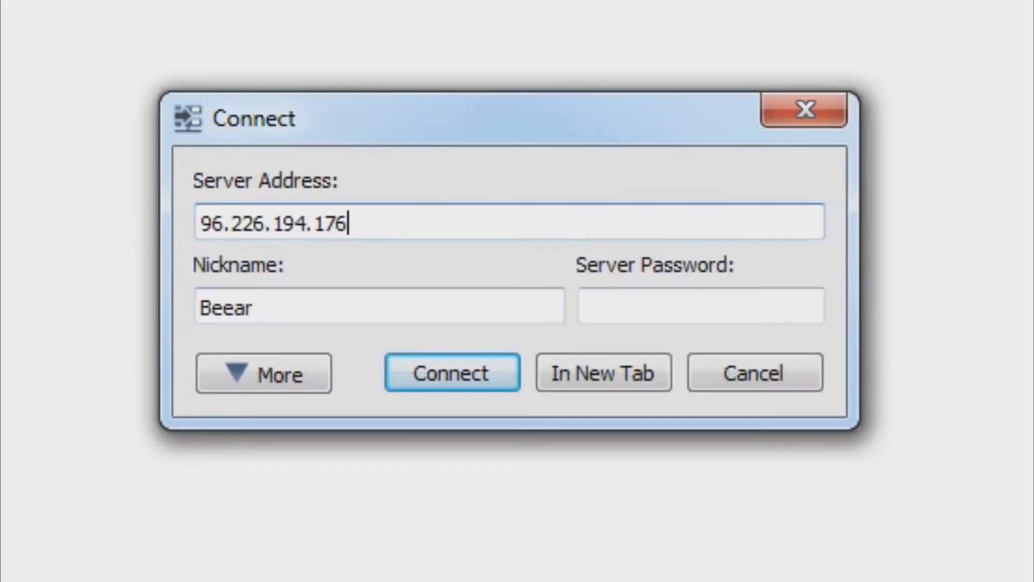
key("ctrl+a")
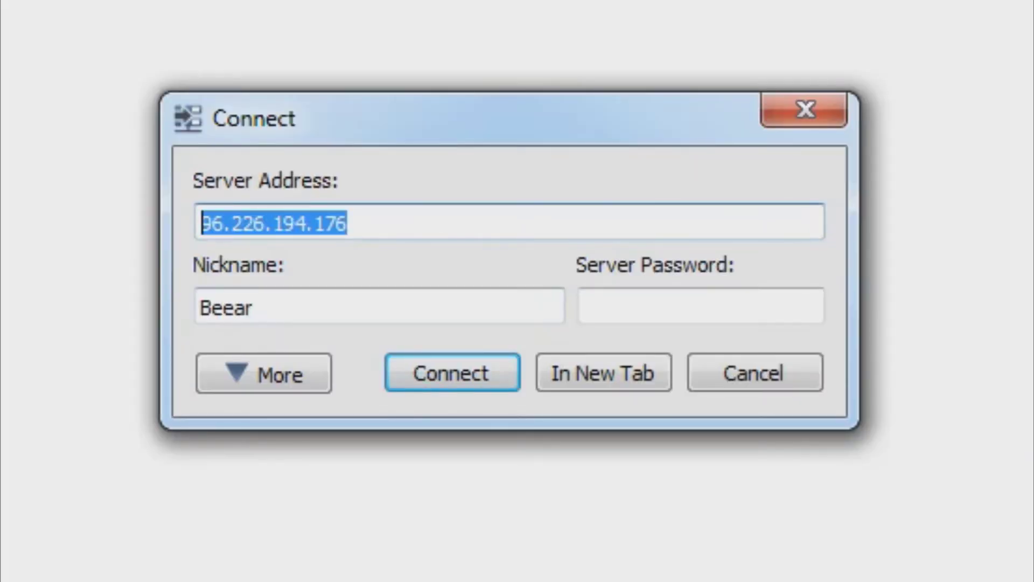
left_click(347, 223)
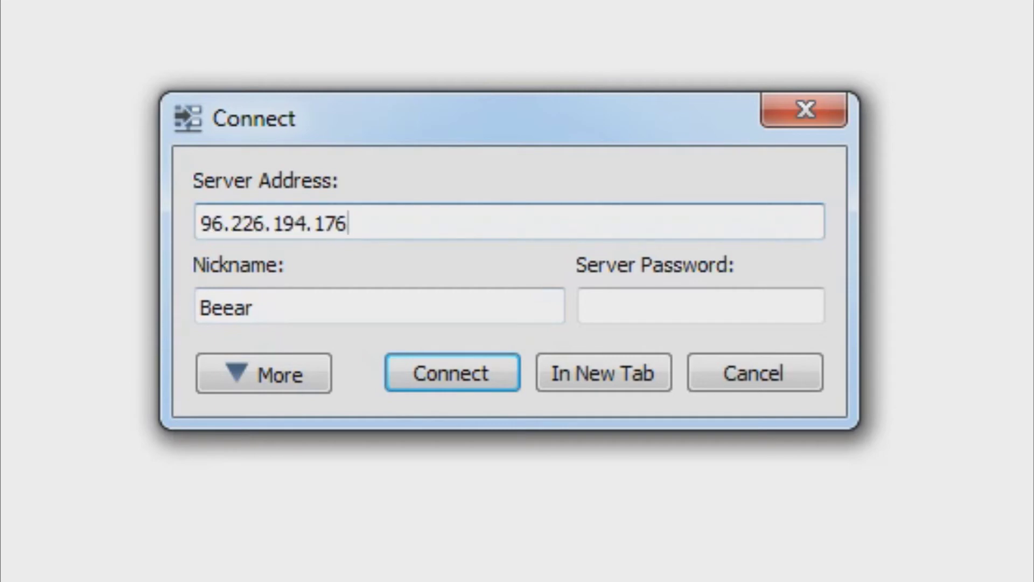
left_click(585, 306)
left_click_drag(254, 307, 200, 307)
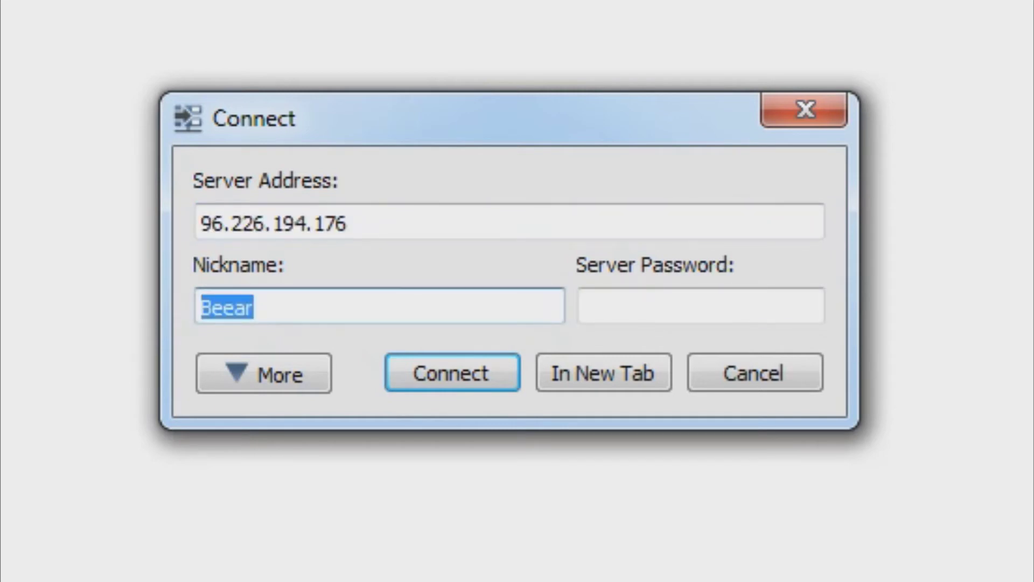
type("Mcleod")
key("Return")
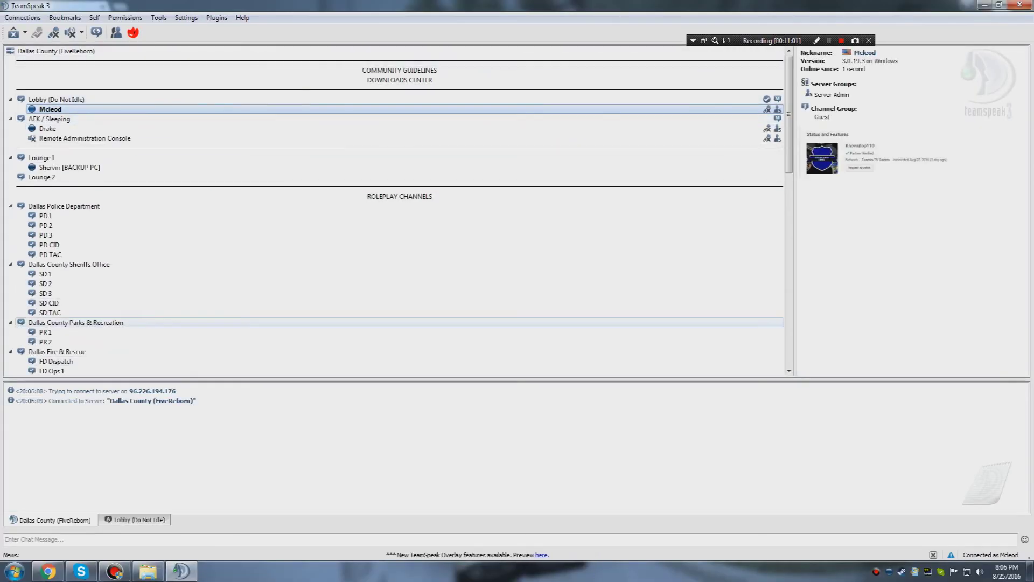
View the Dallas County (FiveReborn) server details and move into the AFK / Sleeping channel
left_click(56, 50)
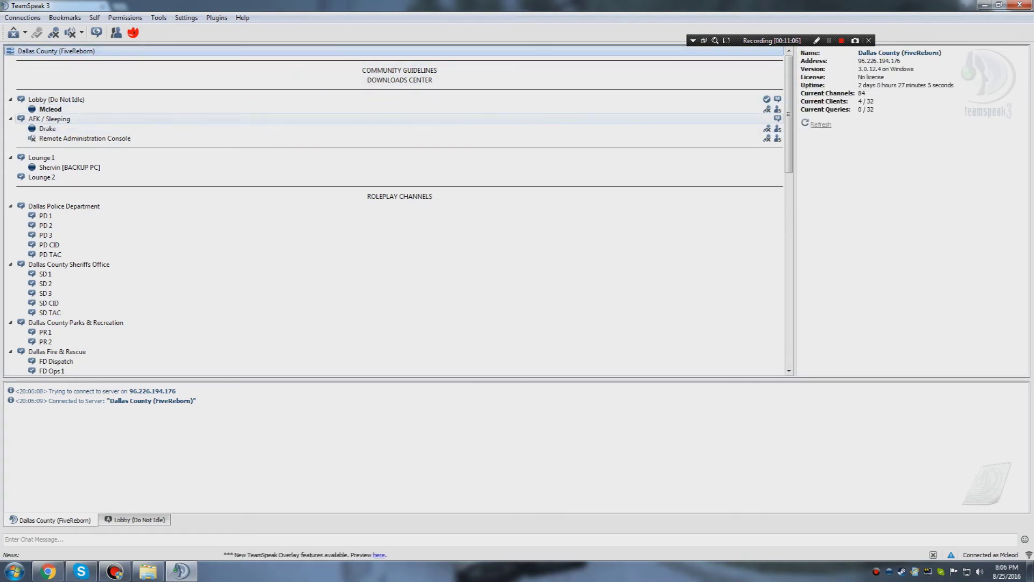
left_click(49, 119)
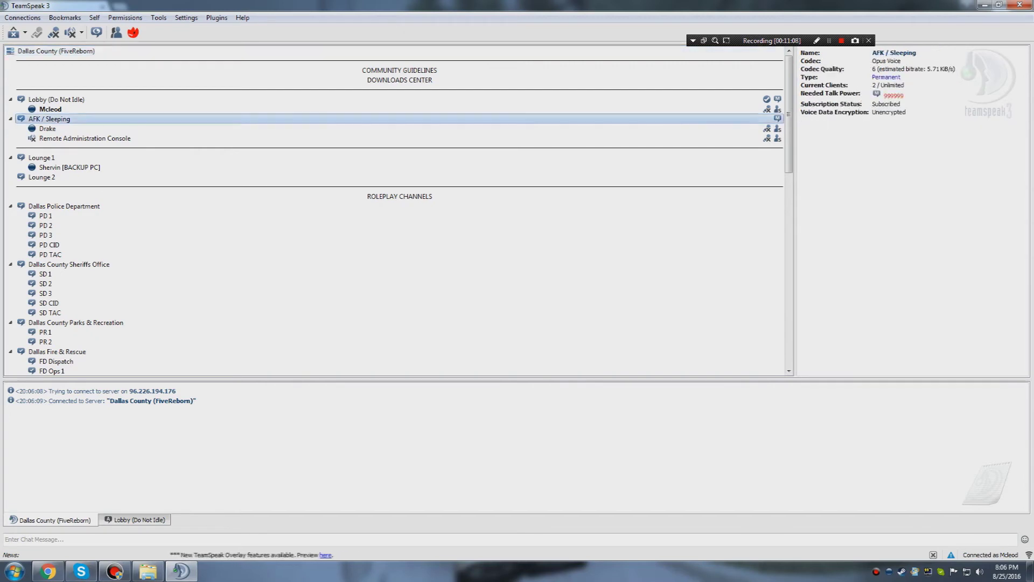
double_click(49, 118)
left_click(581, 312)
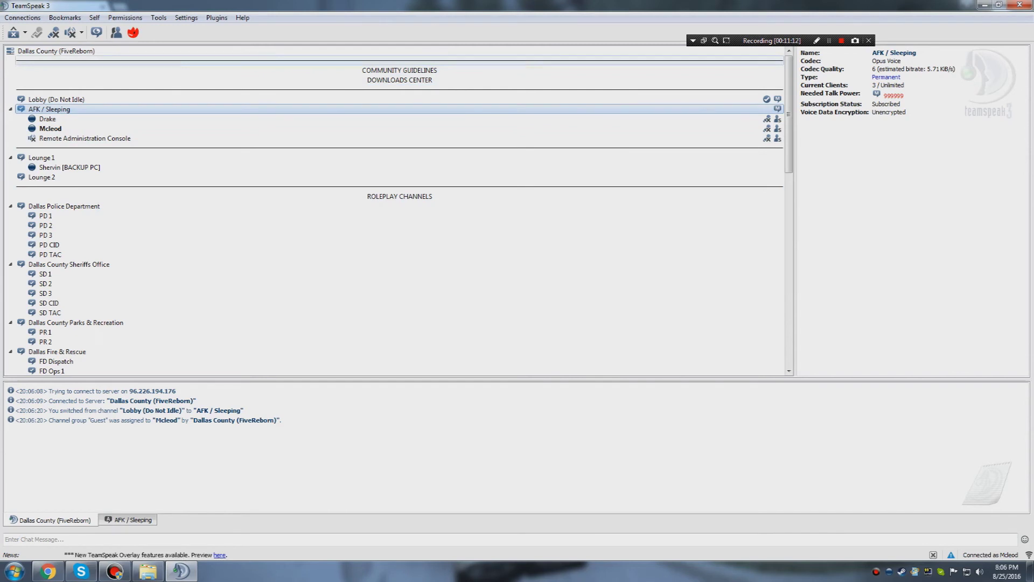
Join the DOWNLOADS CENTER channel and switch back to the AFK / Sleeping channel
left_click(56, 50)
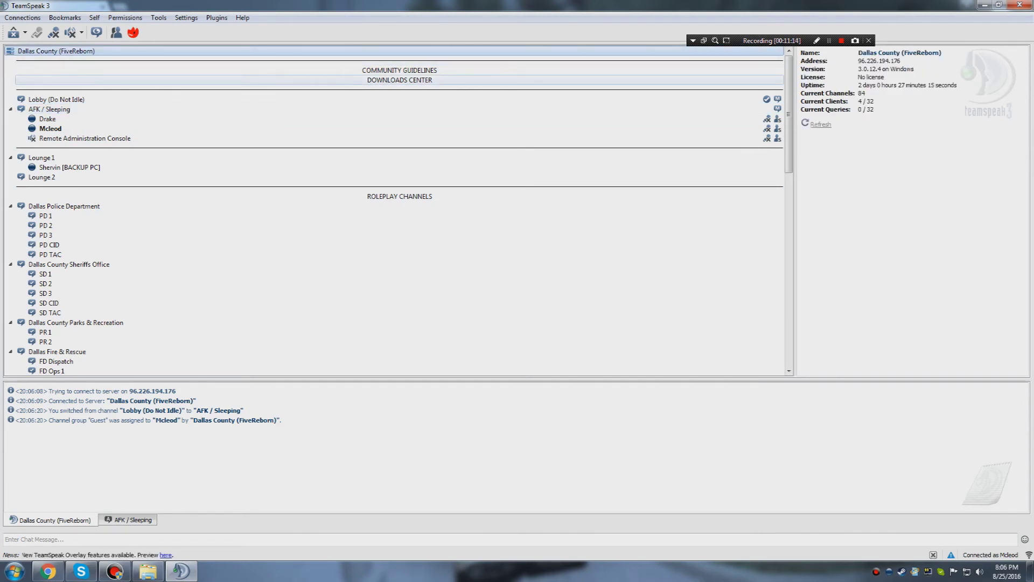
double_click(399, 80)
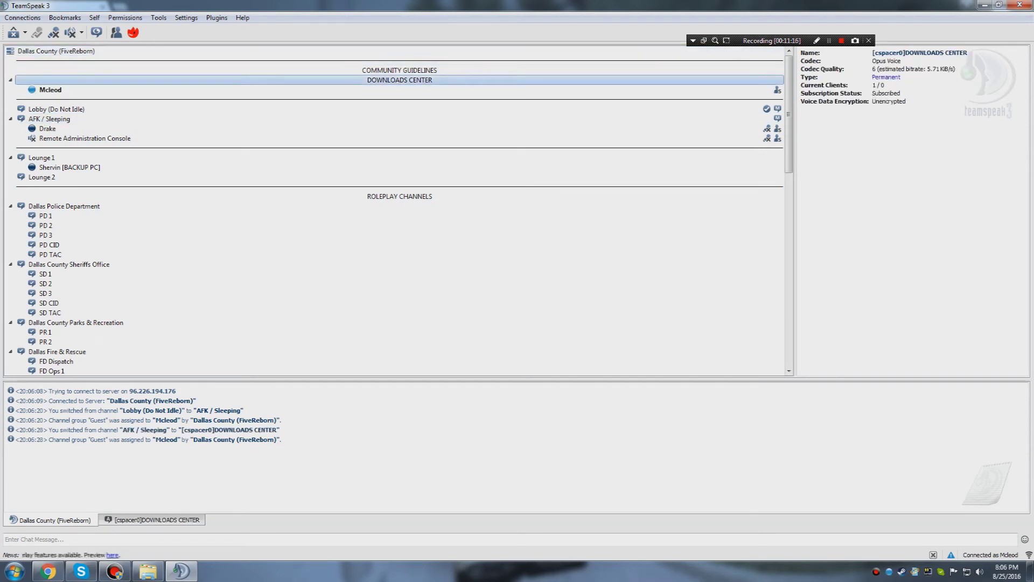
double_click(49, 119)
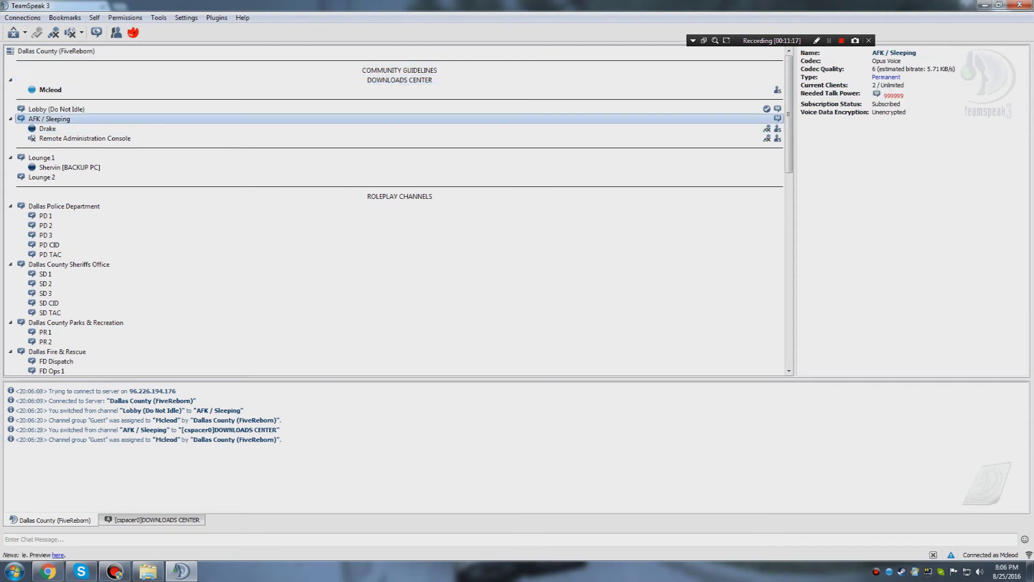
key("Return")
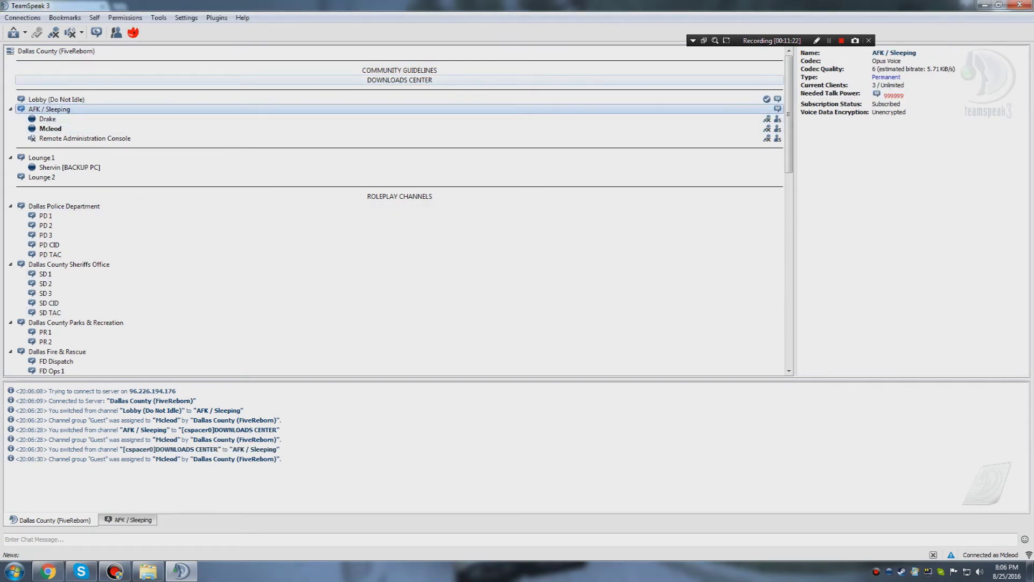
Browse the files of the DOWNLOADS CENTER channel and download the Mod's FiveReborn archive to the Downloads folder
left_click(399, 80)
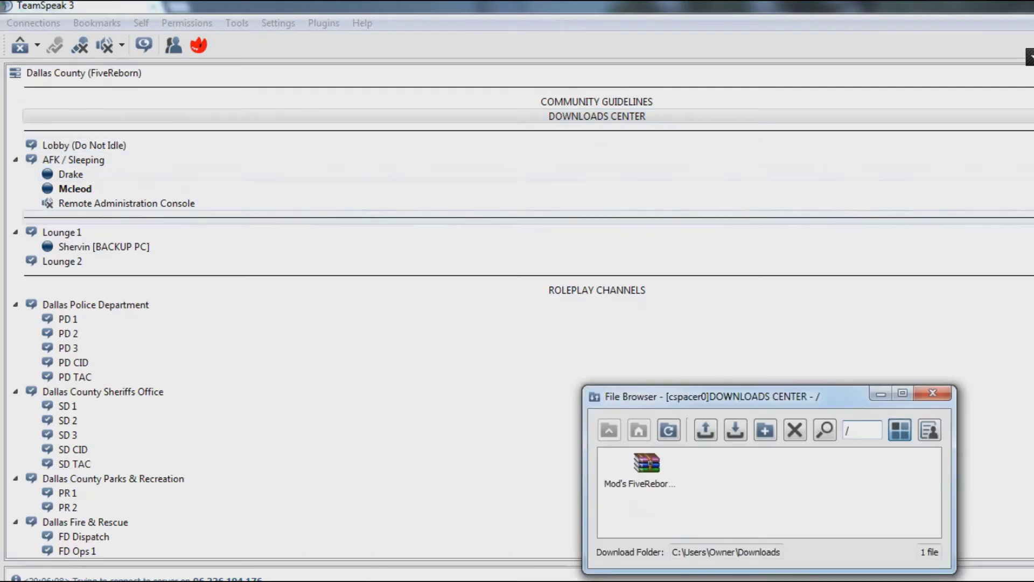
left_click_drag(726, 396, 563, 175)
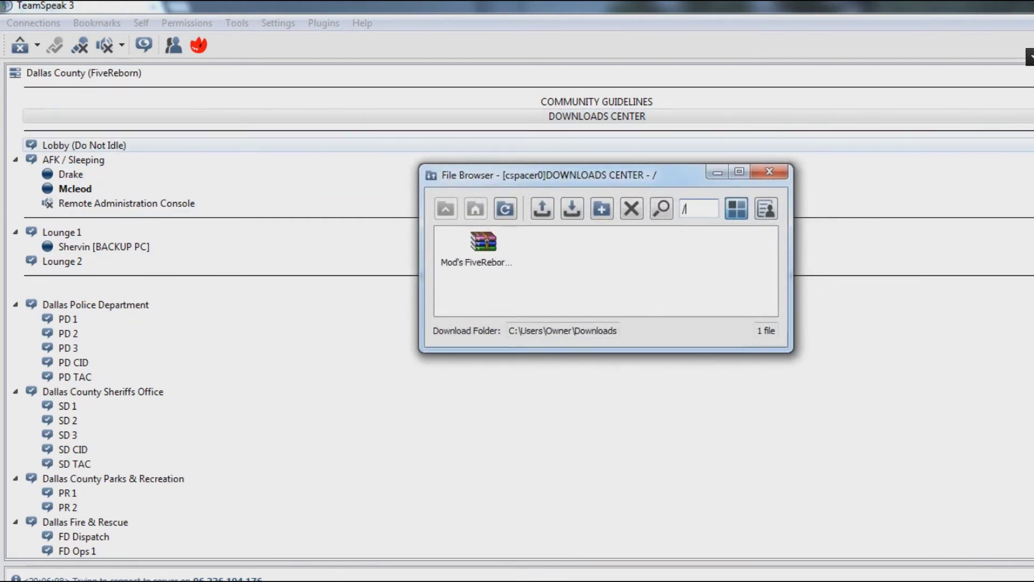
left_click(483, 247)
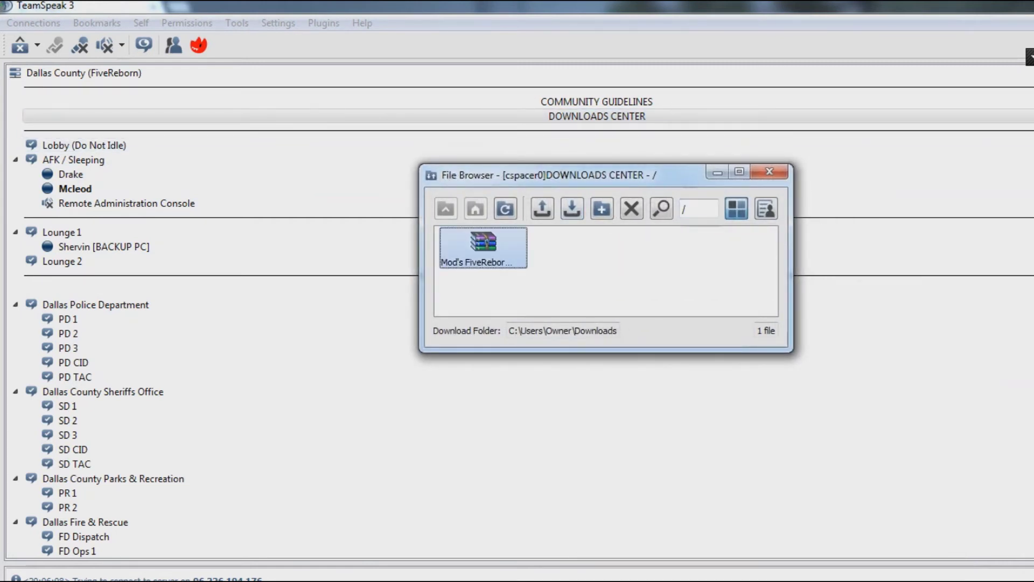
double_click(483, 247)
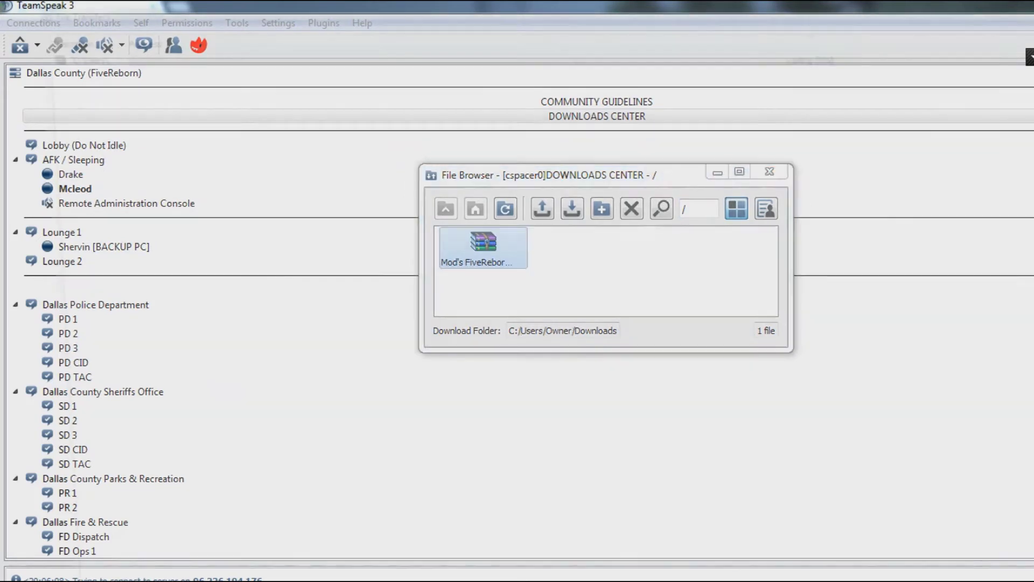
key("Return")
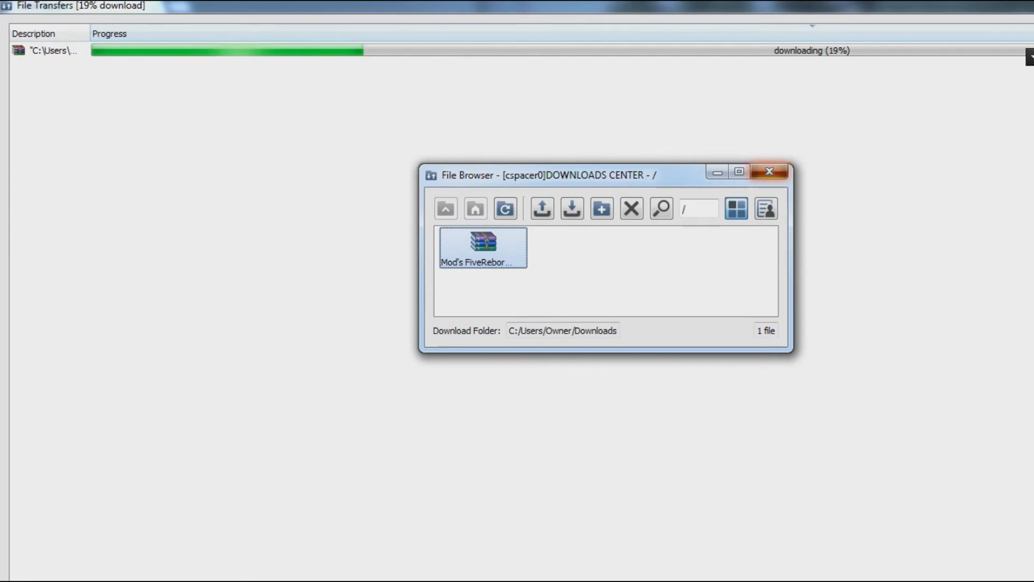
Close the channel's file browser, then restore, widen and reposition the File Transfers window to follow the download
left_click(769, 171)
left_click(997, 4)
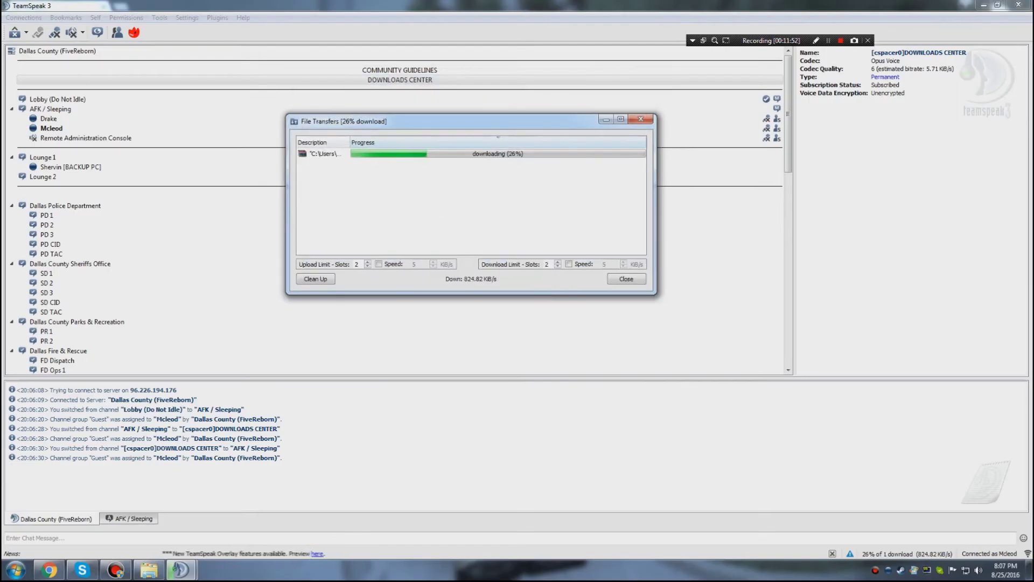
left_click_drag(655, 205, 782, 205)
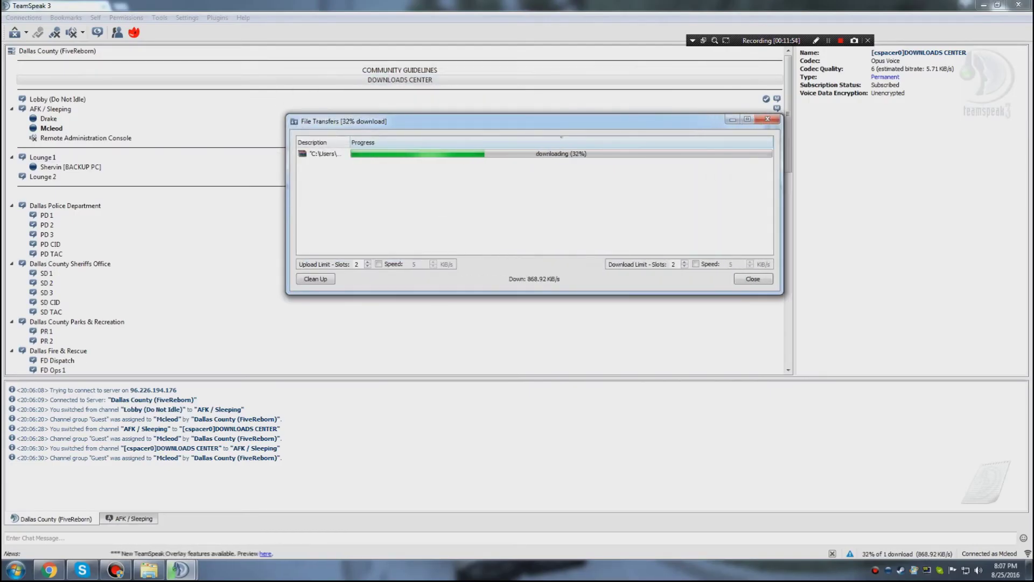
left_click_drag(533, 121, 483, 142)
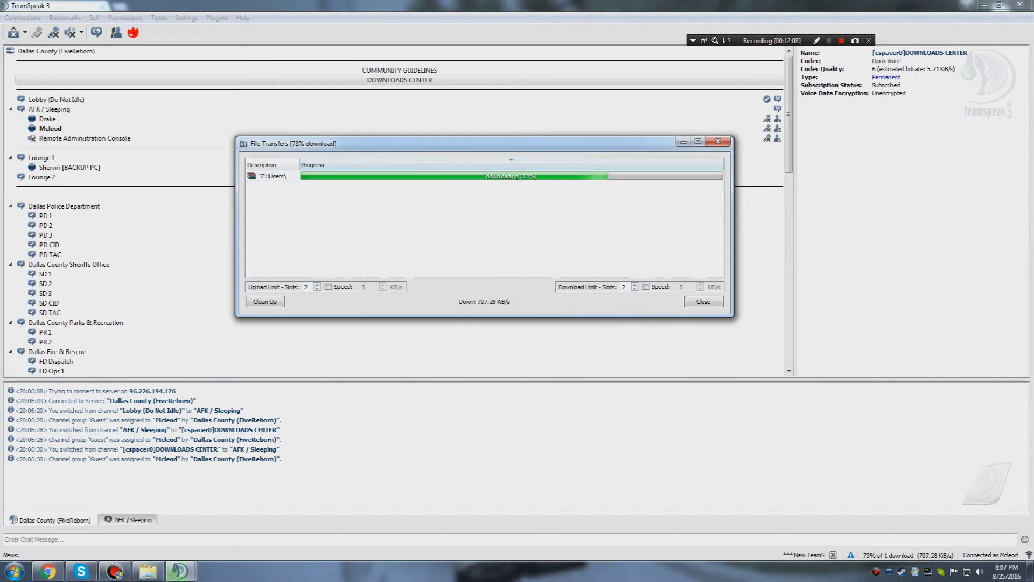
Minimize TeamSpeak and the browser, and arrange the File Transfers window beside the Reborn folder on the desktop
left_click(985, 4)
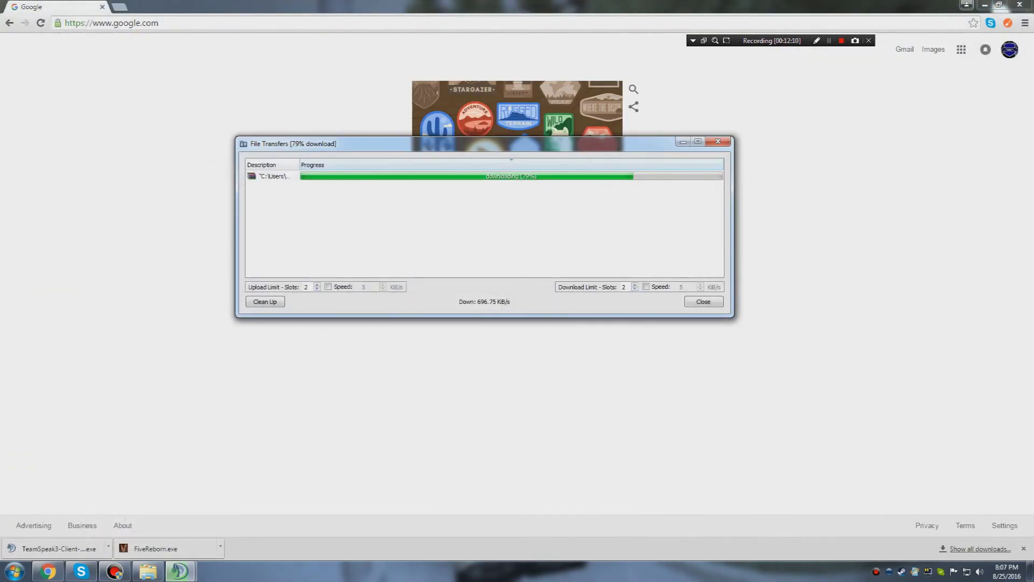
left_click(984, 4)
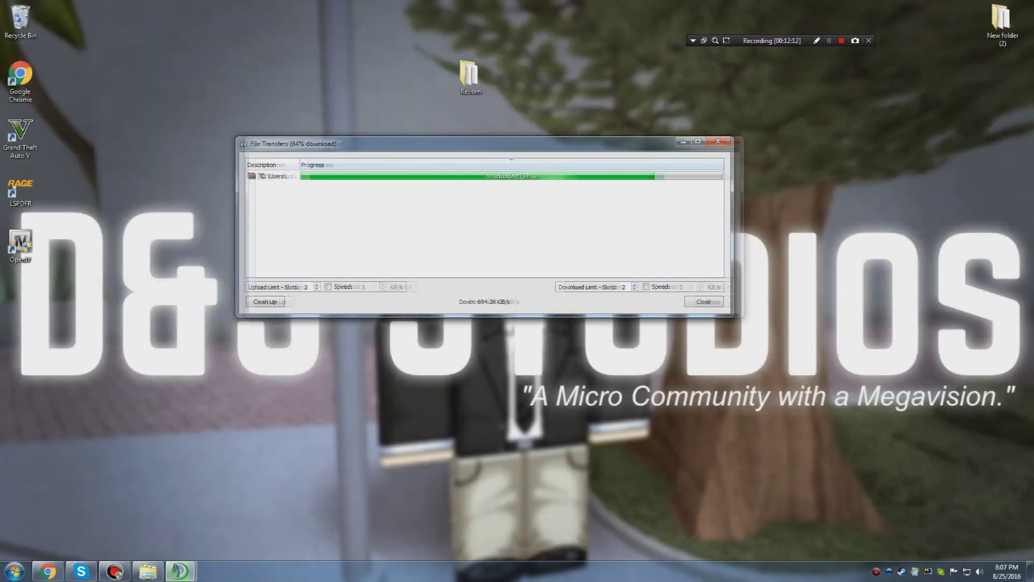
left_click_drag(485, 143, 641, 134)
left_click_drag(469, 77, 345, 134)
mouse_move(641, 134)
left_mouse_down()
mouse_move(645, 124)
mouse_move(628, 124)
left_mouse_up()
left_click(347, 134)
left_click(347, 134)
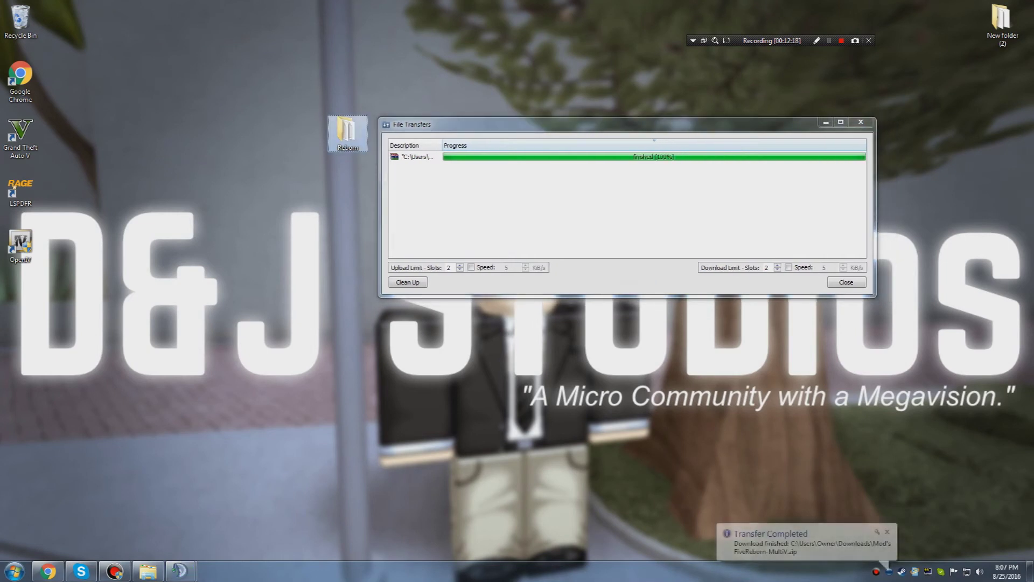
Open the finished download in WinRAR, copy Mod's FiveReborn-MultiV.zip from the Downloads folder to the desktop and close WinRAR
double_click(411, 156)
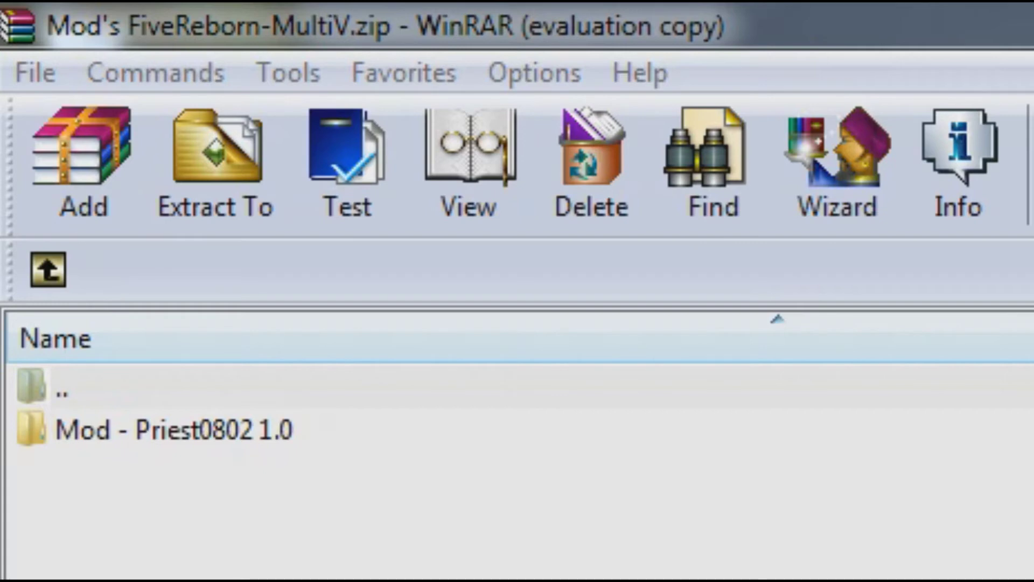
key("Escape")
key("BackSpace")
key("super+Down")
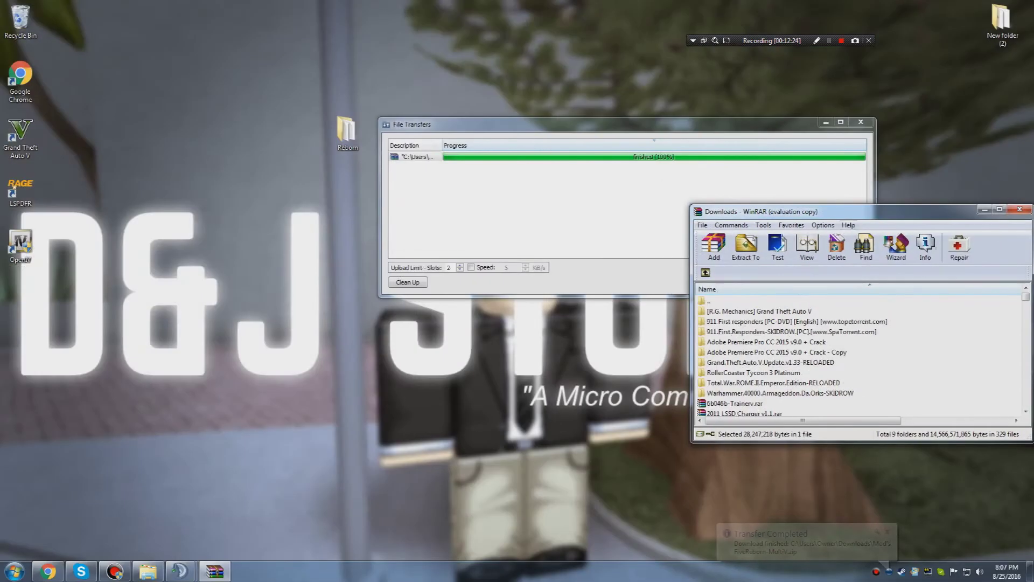
scroll(860, 357, "down", 11)
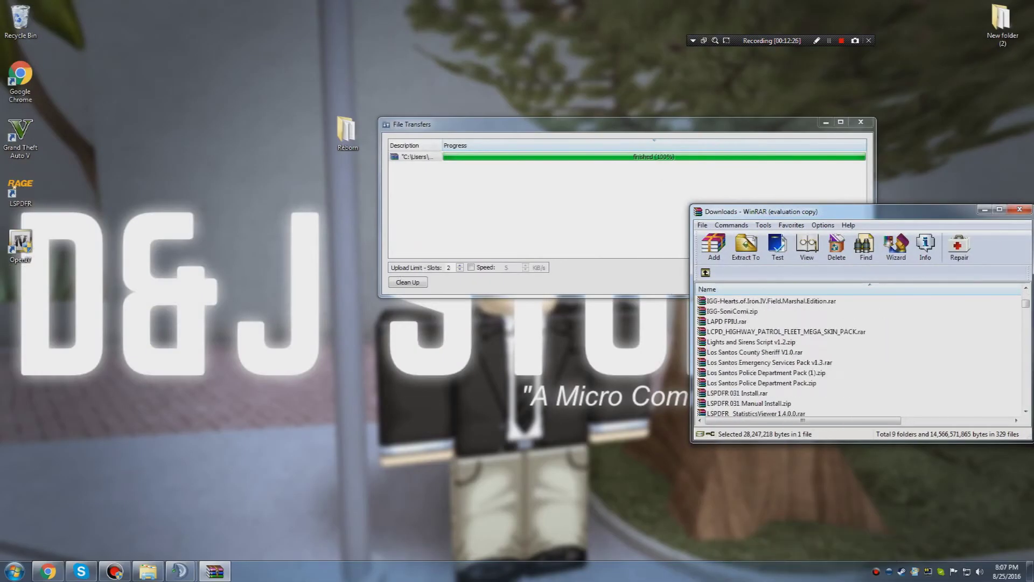
left_click_drag(748, 331, 348, 197)
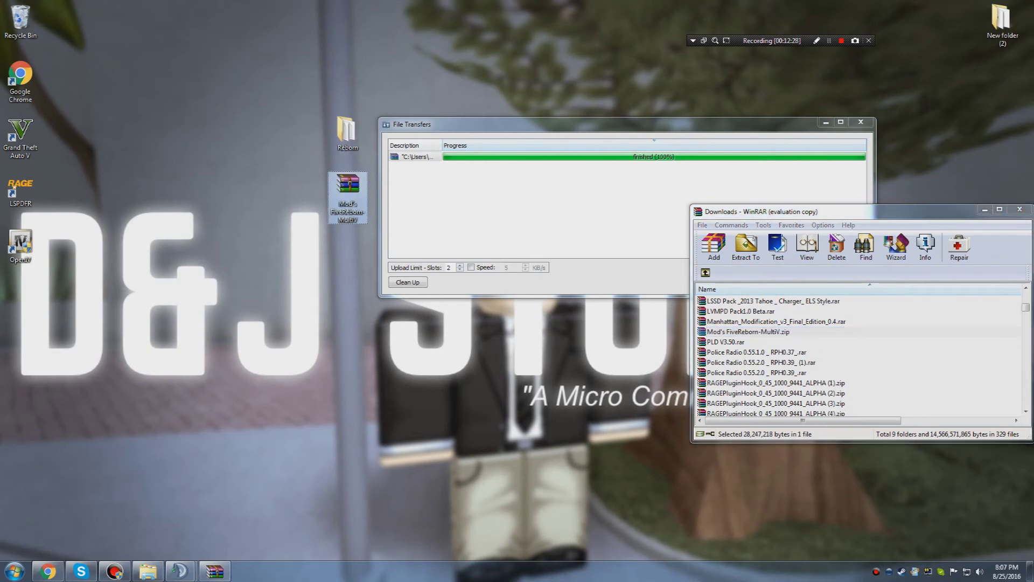
left_click(1019, 209)
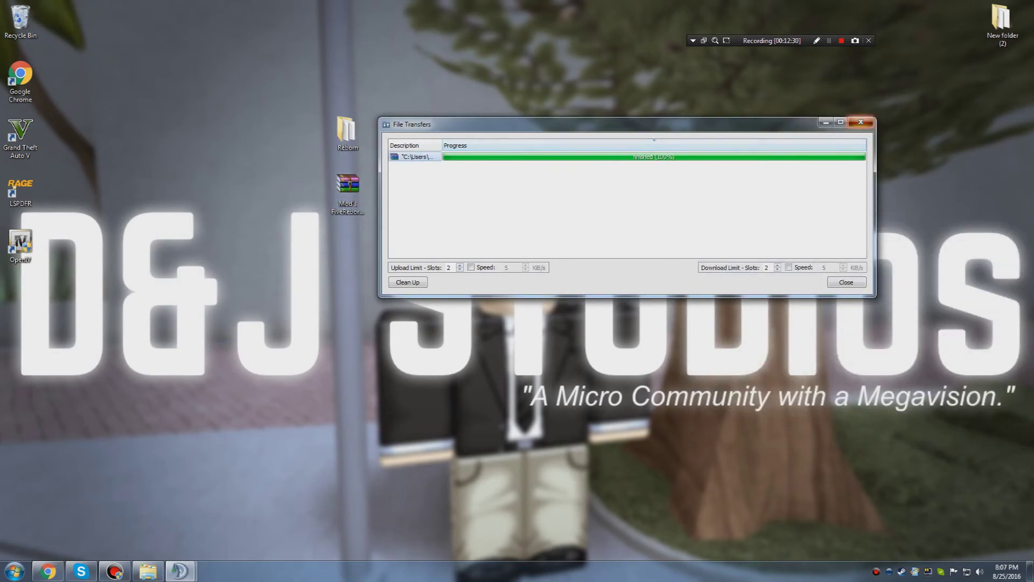
Close the File Transfers window and place the Reborn folder and the mod archive side by side on the desktop
left_click(860, 122)
left_click_drag(347, 189, 429, 134)
left_click_drag(468, 183, 323, 110)
left_click_drag(441, 141, 604, 141)
left_click(595, 102)
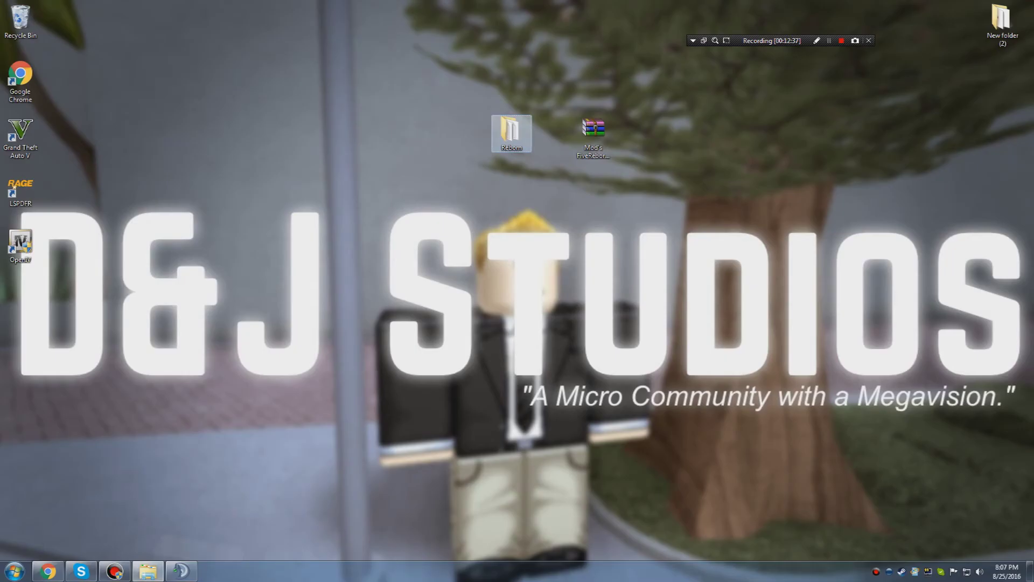
Show the Reborn folder beside the opened Mod's FiveReborn-MultiV.zip and go up to the archive's top level
double_click(425, 255)
left_click_drag(510, 164, 407, 137)
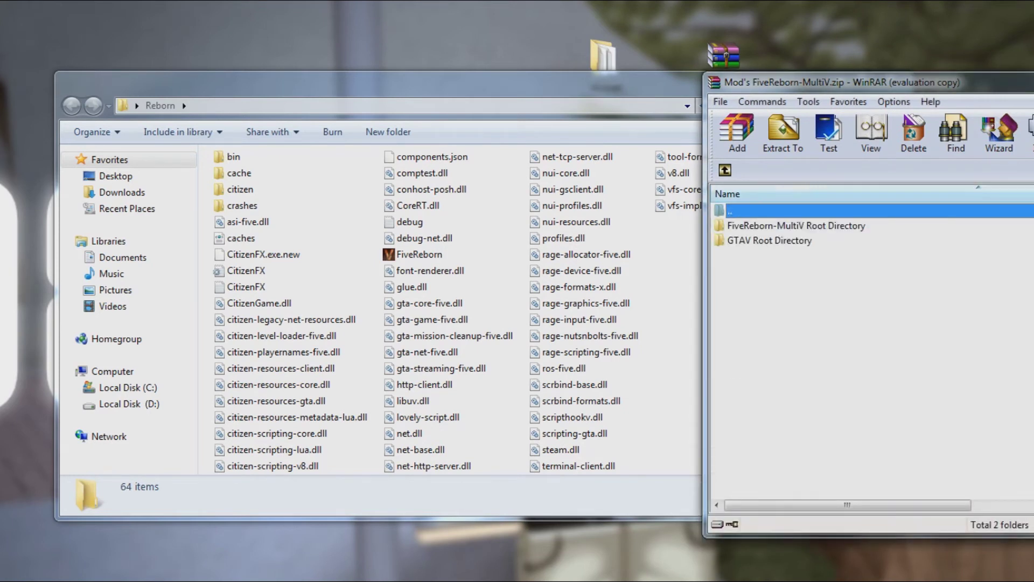
key("BackSpace")
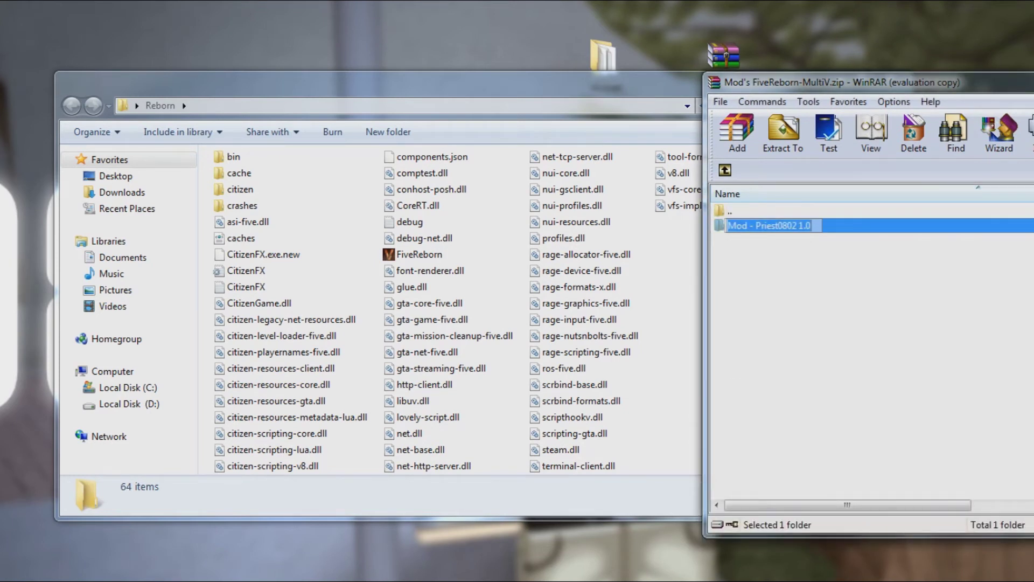
Open the mod folder inside the archive and fit the Reborn folder window beside the WinRAR window
key("Return")
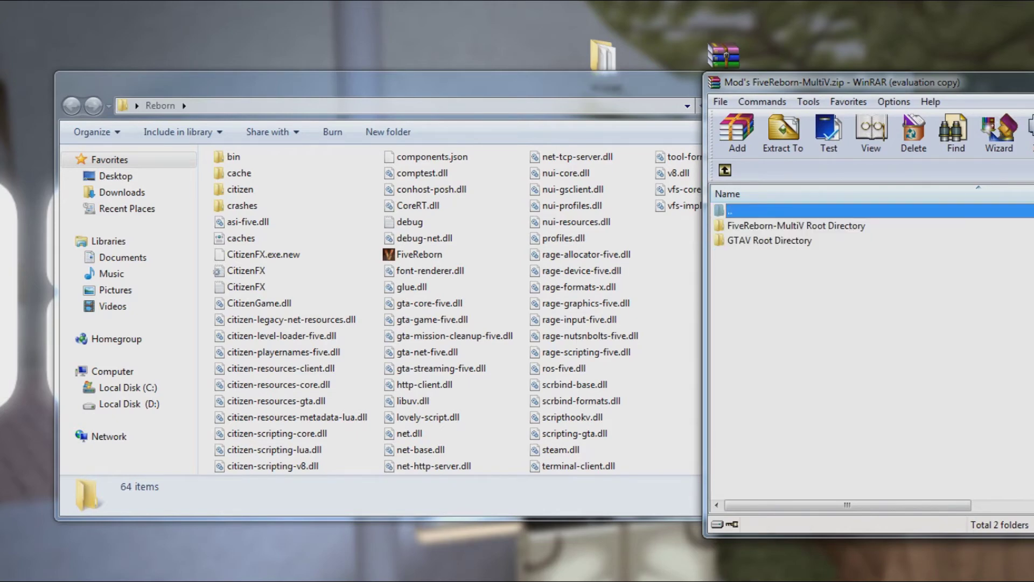
left_click(796, 226)
left_click_drag(619, 85, 507, 85)
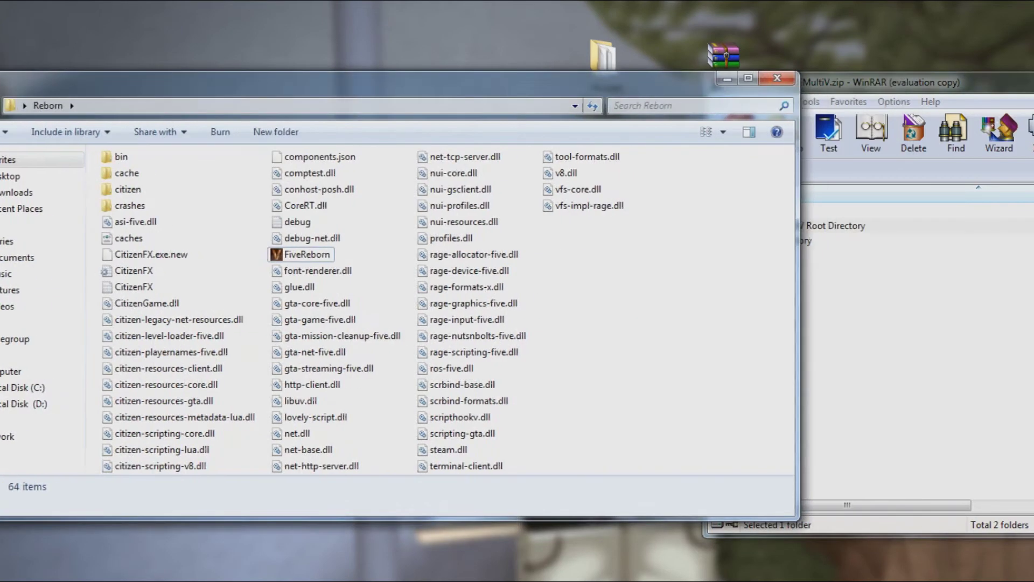
left_click_drag(798, 295, 696, 295)
left_click_drag(507, 85, 505, 86)
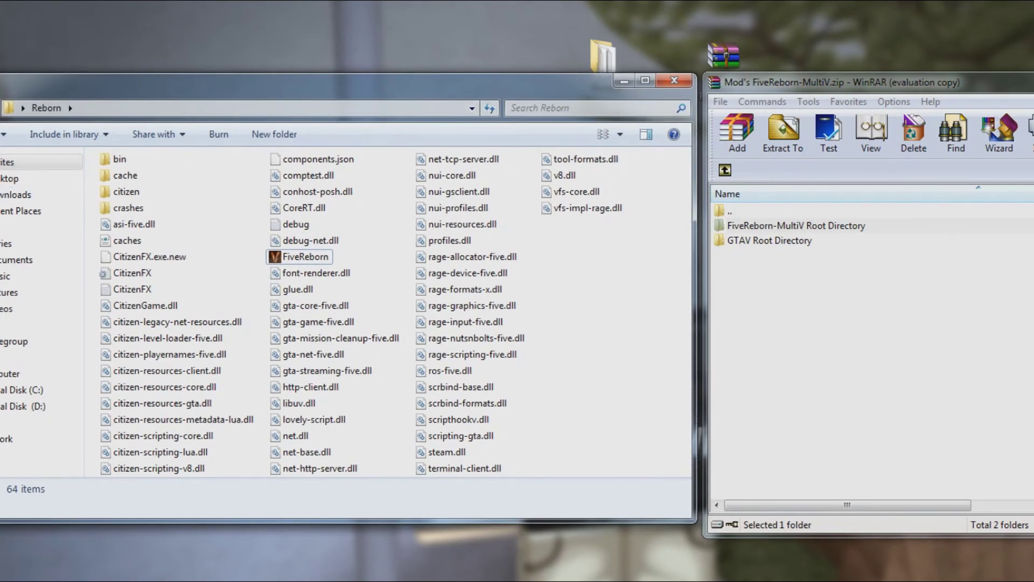
left_click_drag(0, 135, 23, 135)
left_click_drag(344, 84, 348, 85)
left_click(844, 323)
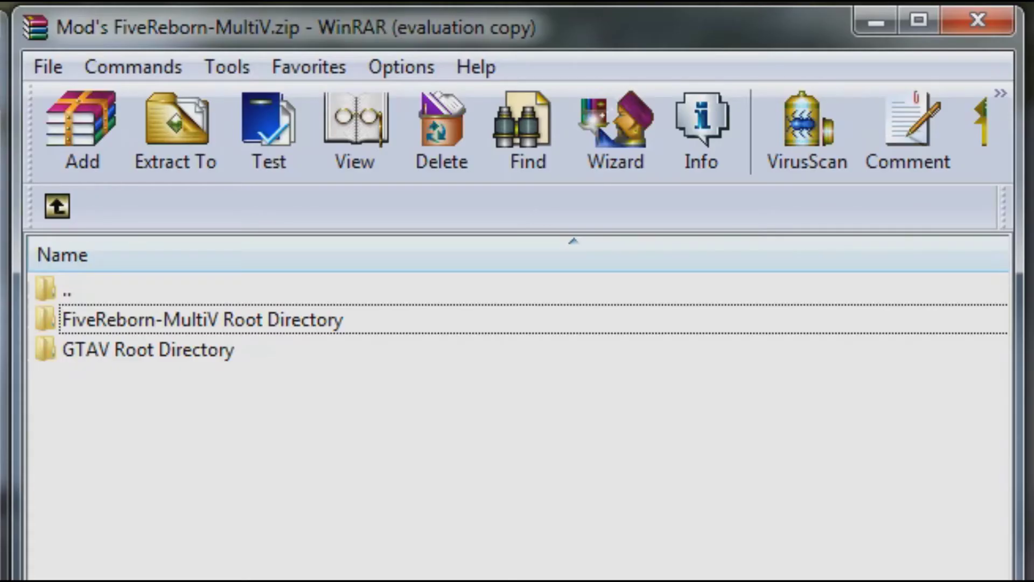
Look at the files in the archive's GTAV Root Directory and go back up one level
left_click(796, 225)
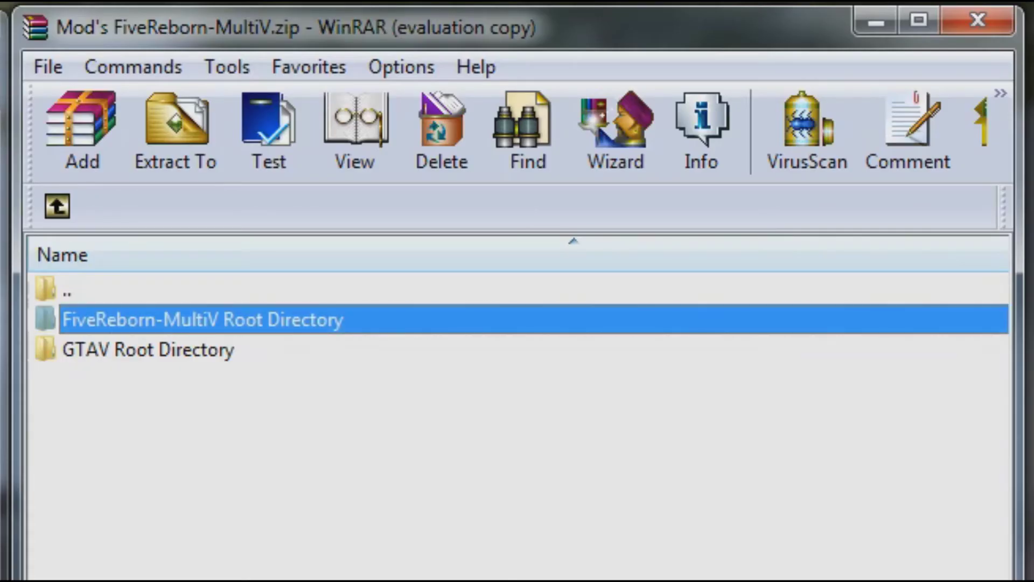
double_click(147, 350)
left_click_drag(191, 463, 103, 319)
double_click(67, 289)
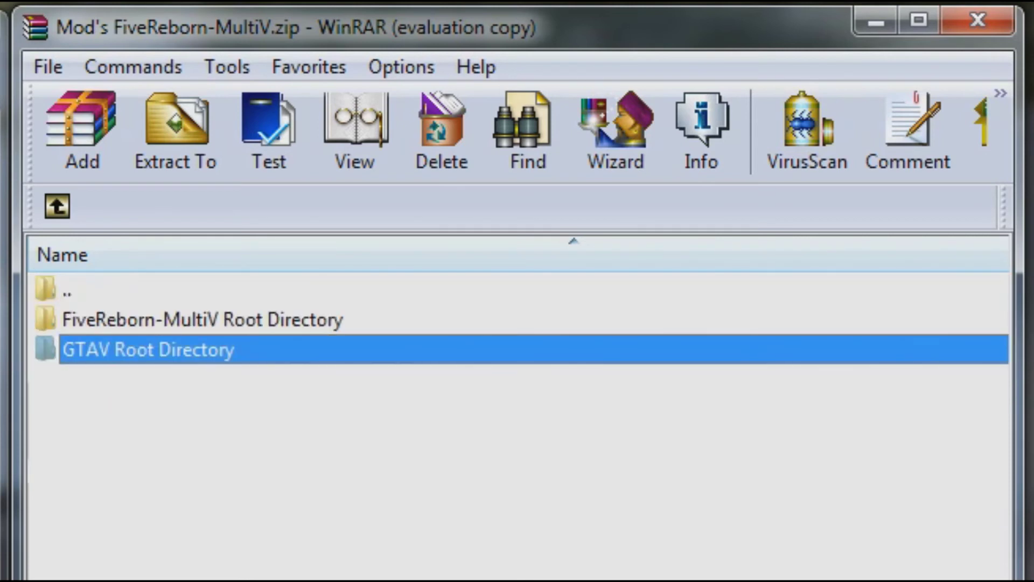
Examine the FiveReborn-MultiV Root Directory in the archive, including its plugins folder, and return to the two root directory folders
left_click(202, 319)
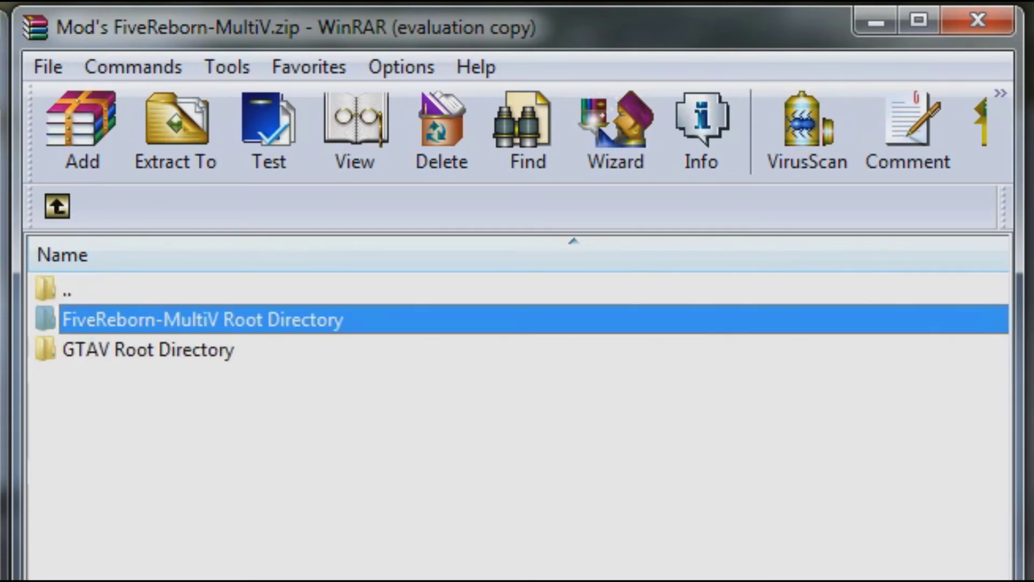
key("Return")
left_click_drag(123, 412, 111, 375)
double_click(102, 350)
left_click_drag(259, 579, 66, 345)
key("Down")
key("Up")
key("Return")
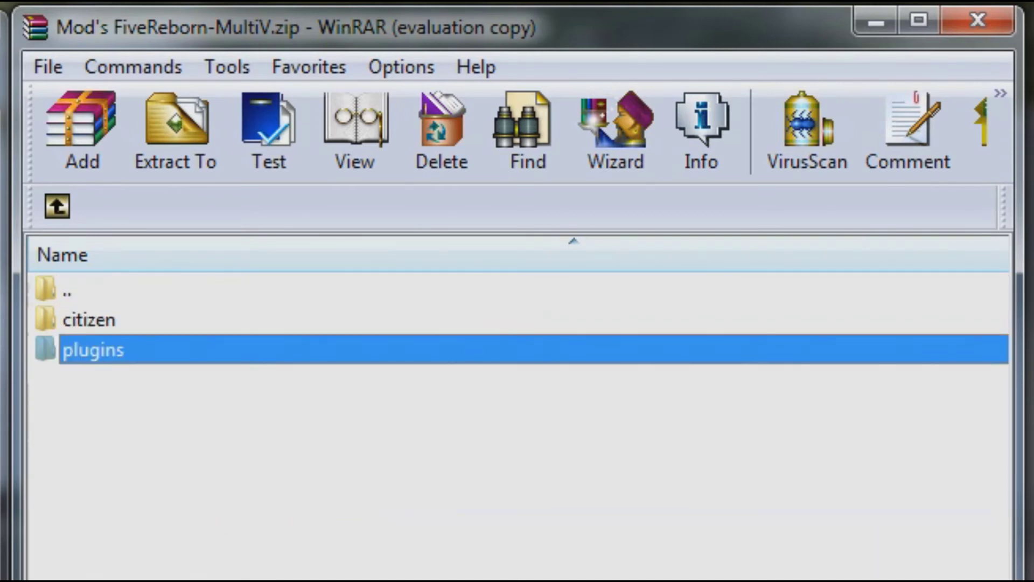
key("BackSpace")
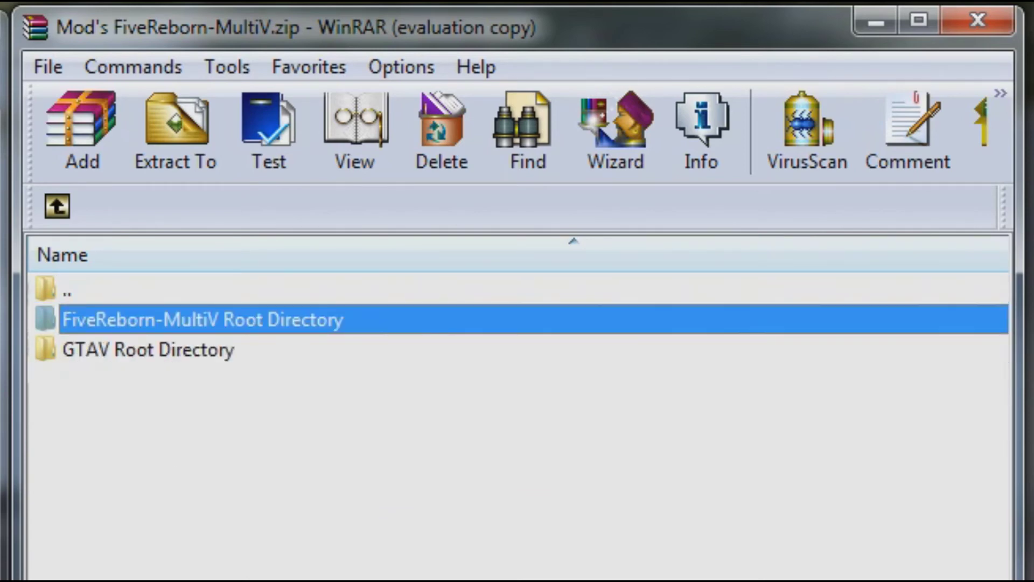
Copy the citizen and plugins folders from the archive's FiveReborn-MultiV Root Directory into the Reborn folder, merging with the existing citizen folder
key("Return")
left_click_drag(189, 476, 75, 315)
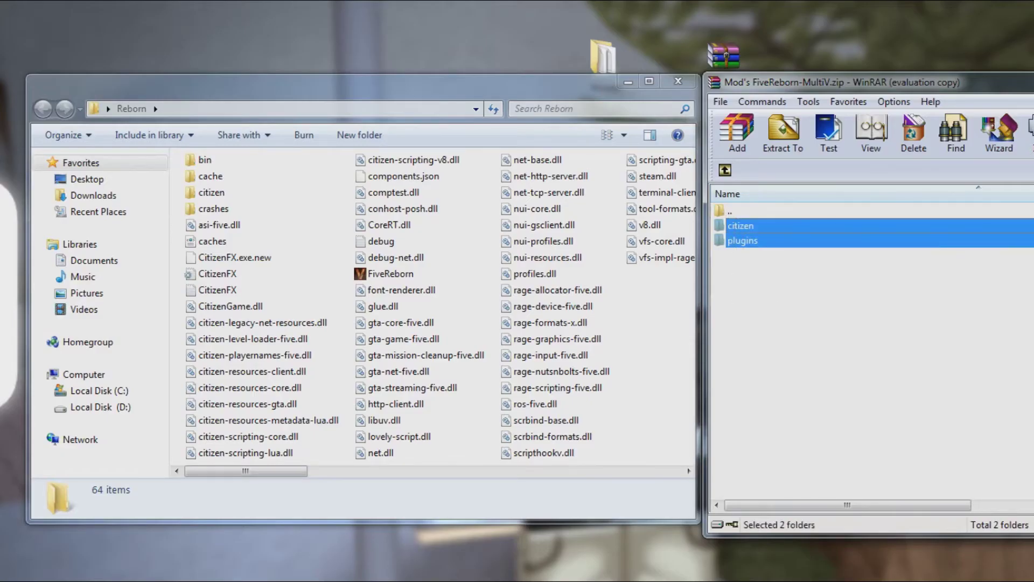
key("alt+w")
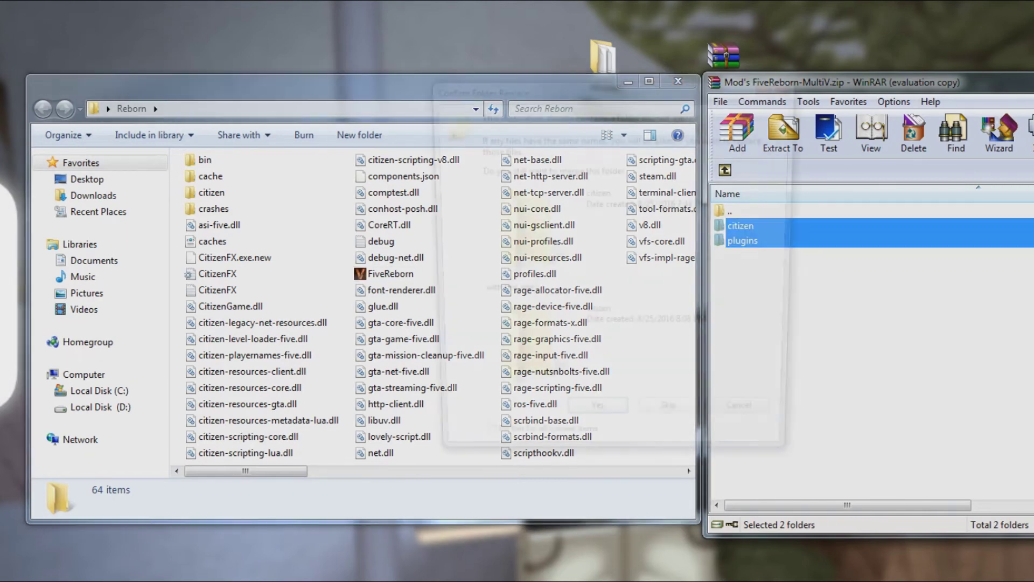
key("Return")
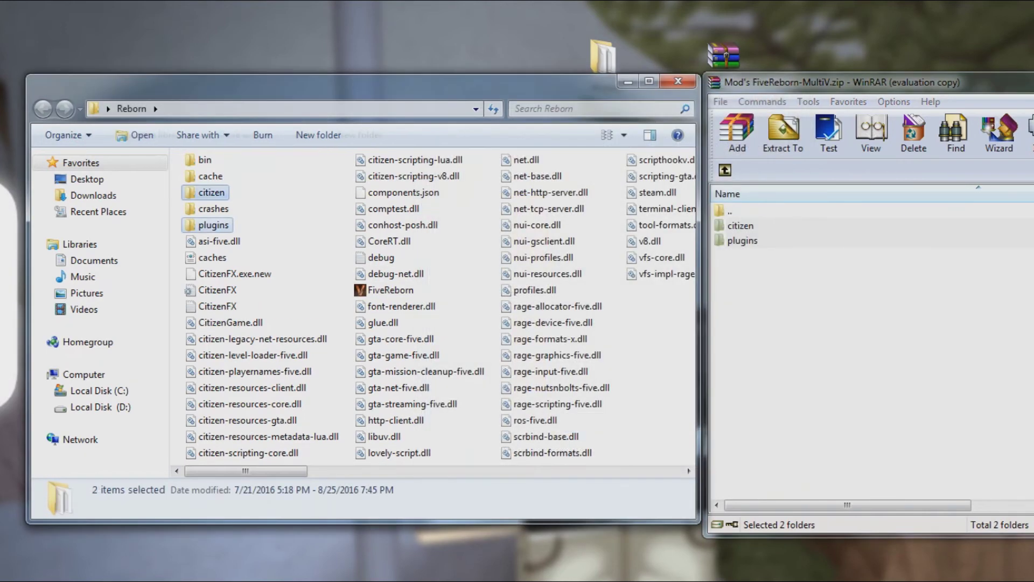
key("Escape")
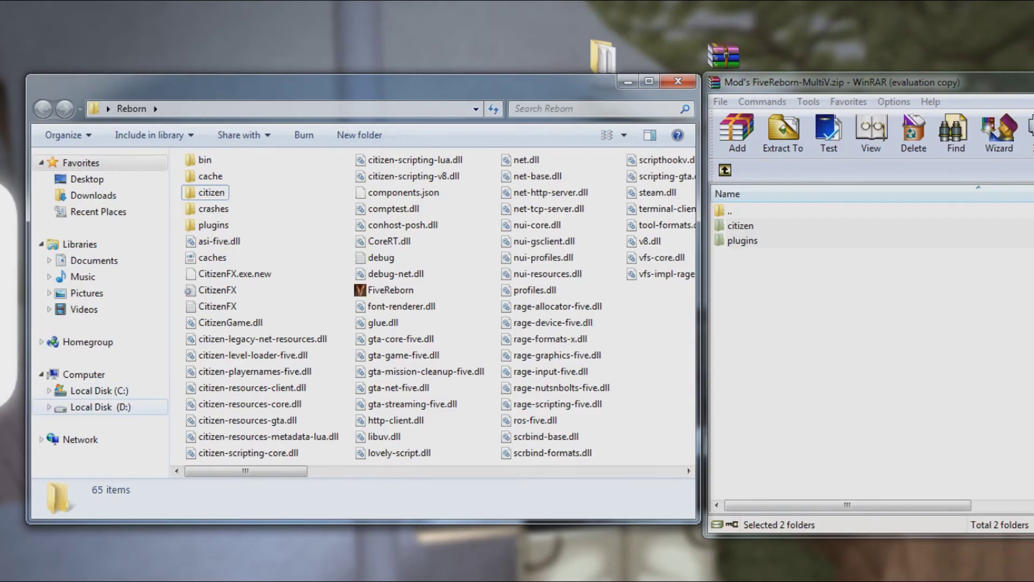
Open the game folder D:\Grand Theft Auto 5\steamapps\common\Grand Theft Auto V beside the archive
left_click(100, 407)
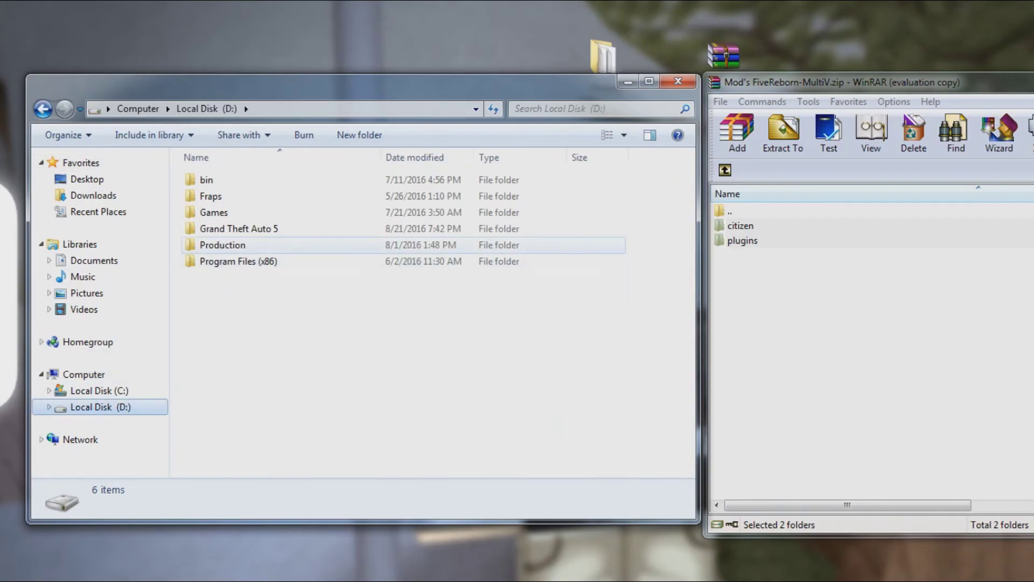
double_click(232, 228)
double_click(222, 179)
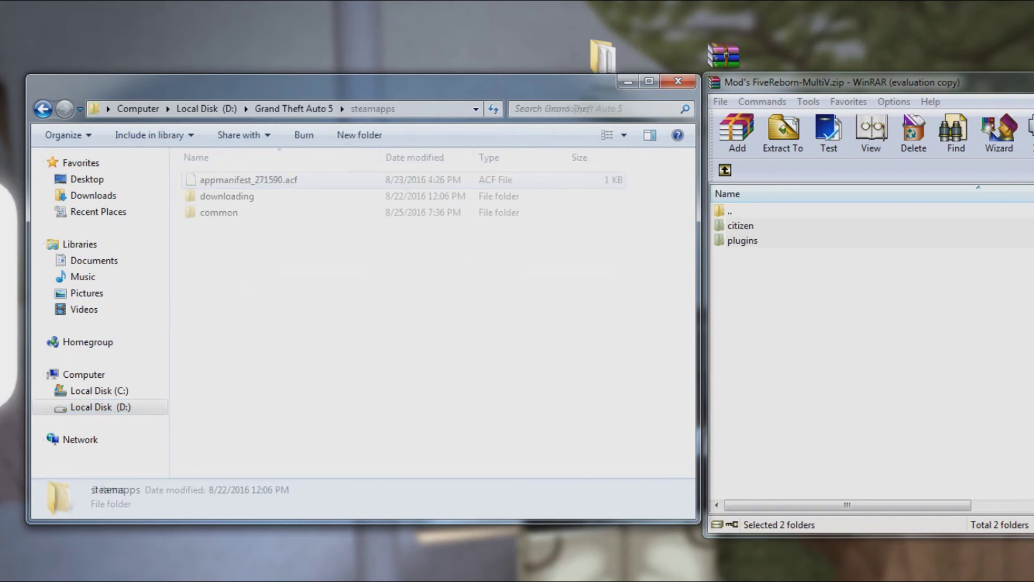
double_click(216, 212)
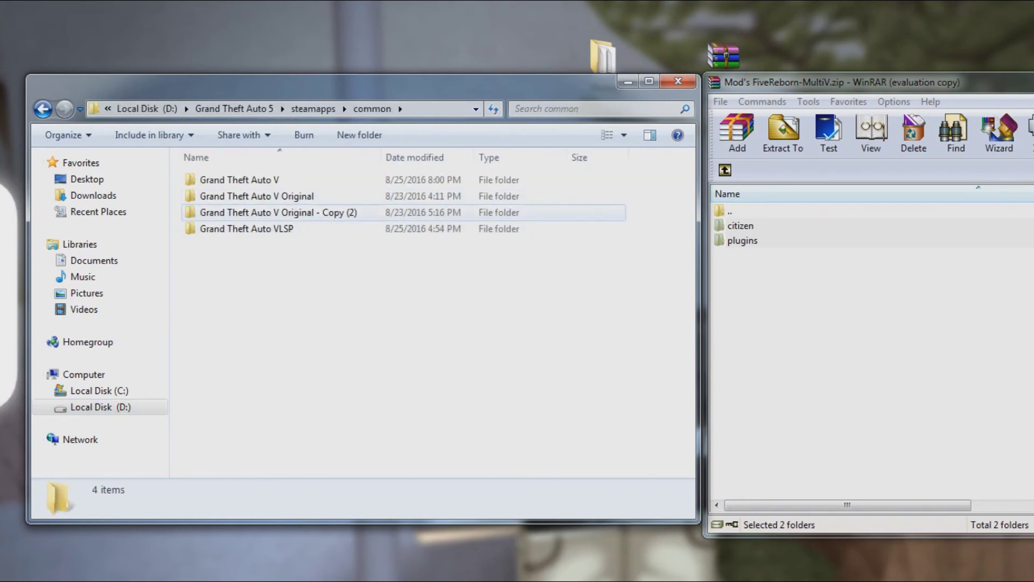
double_click(237, 180)
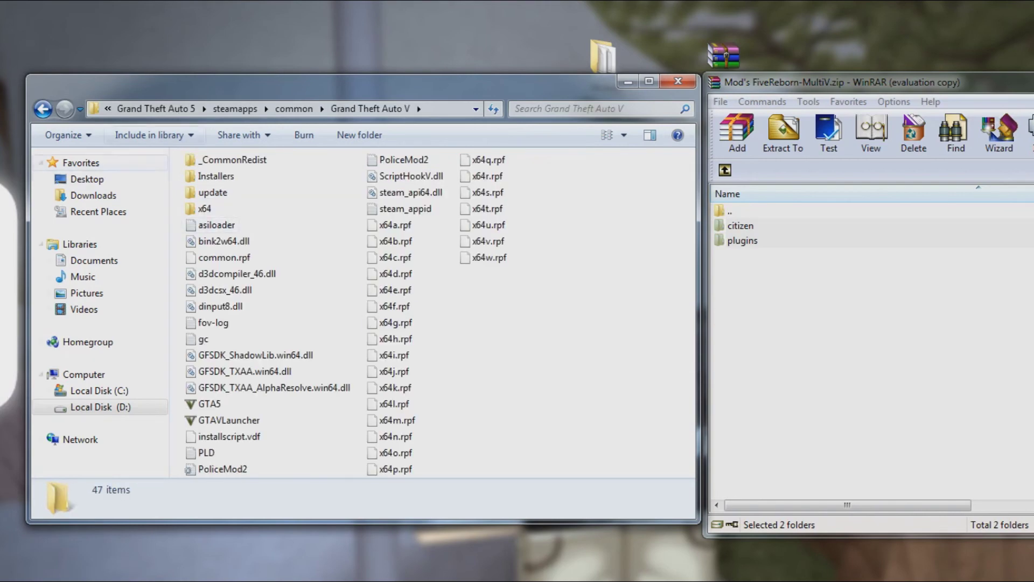
Examine all the files in the Grand Theft Auto V Original folder in a maximized window
left_click(293, 109)
double_click(237, 196)
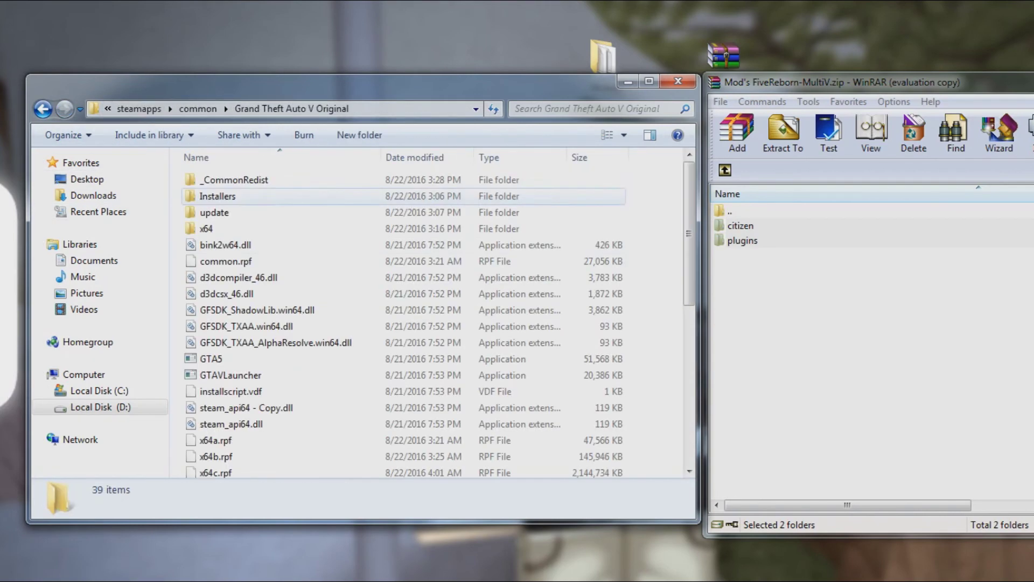
scroll(404, 293, "down", 7)
scroll(404, 289, "up", 3)
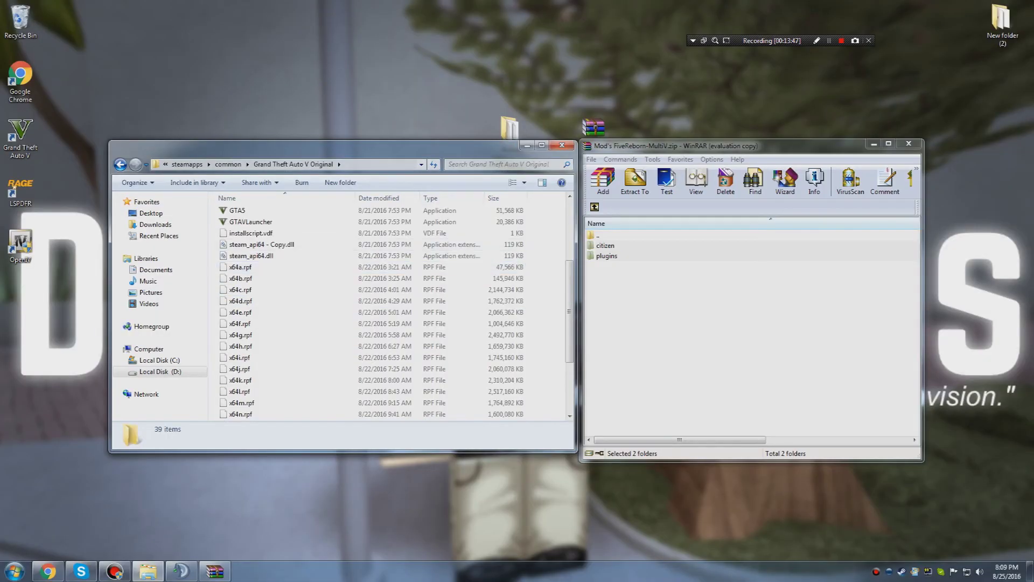
left_click(542, 145)
left_click_drag(463, 521, 97, 61)
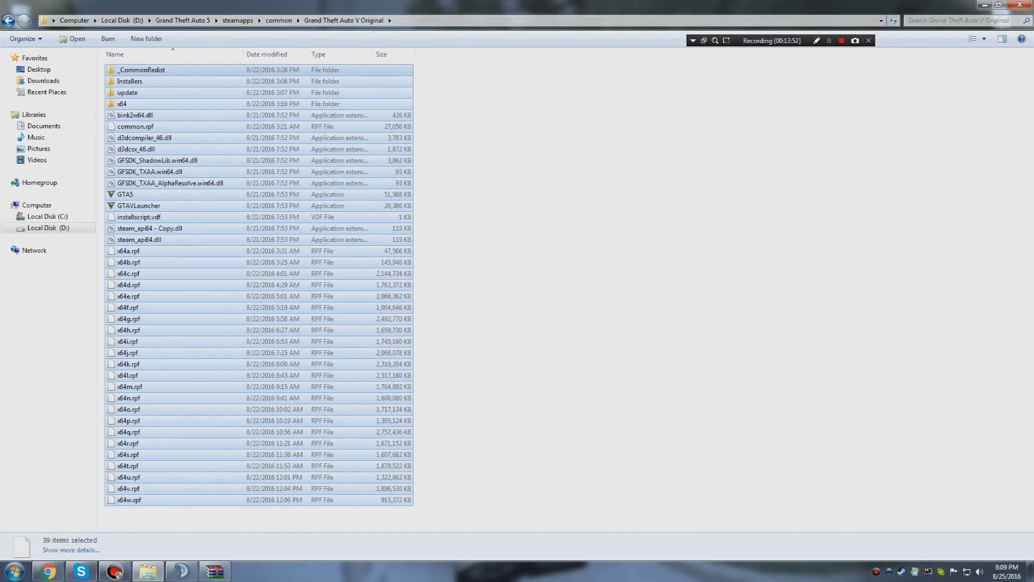
key("Escape")
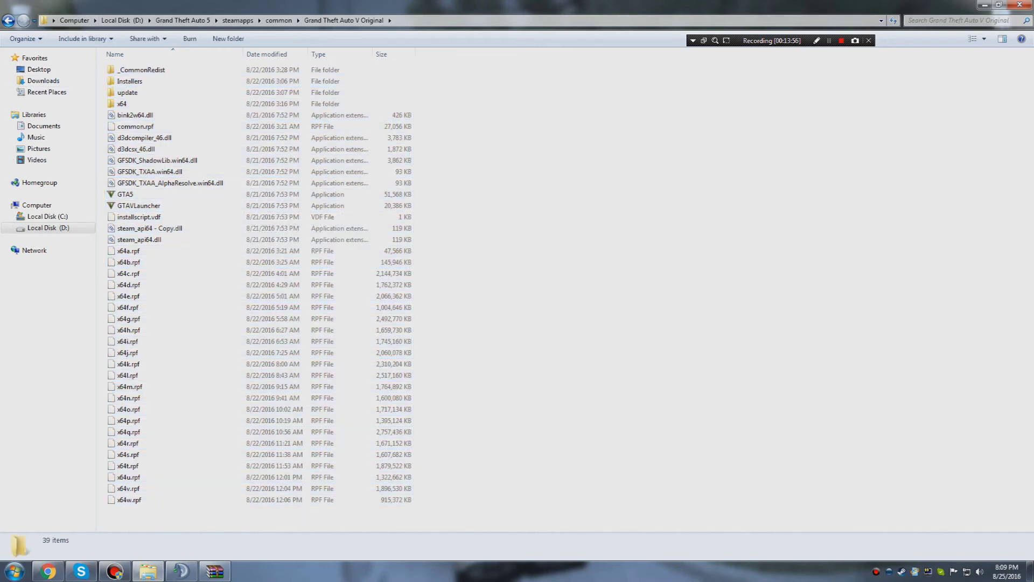
Check the Grand Theft Auto V Original - Copy (2) folder and compare the original and copied game folders in common
left_click(8, 20)
double_click(171, 92)
left_click(8, 20)
key("shift+Up")
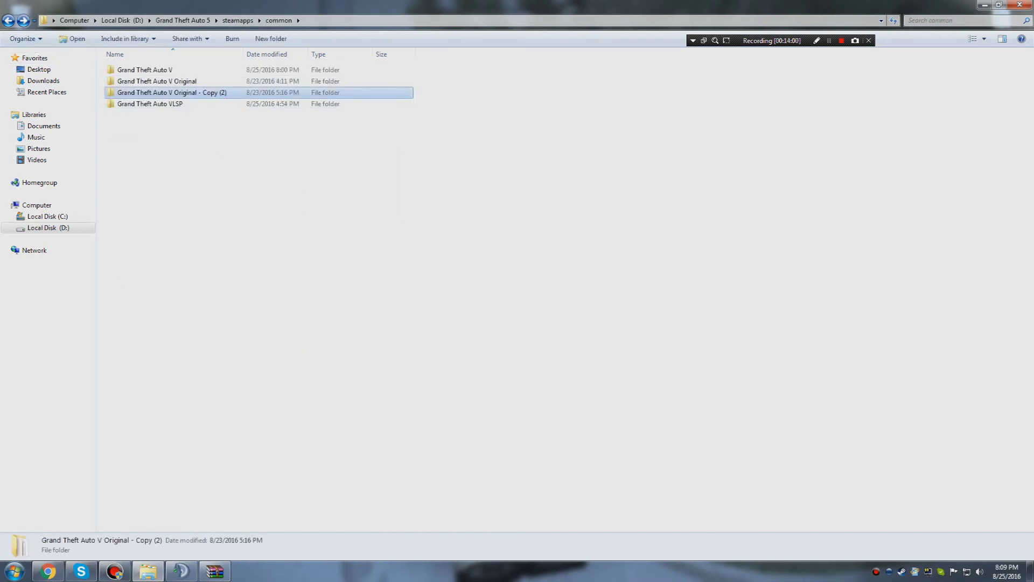
key("shift+Up")
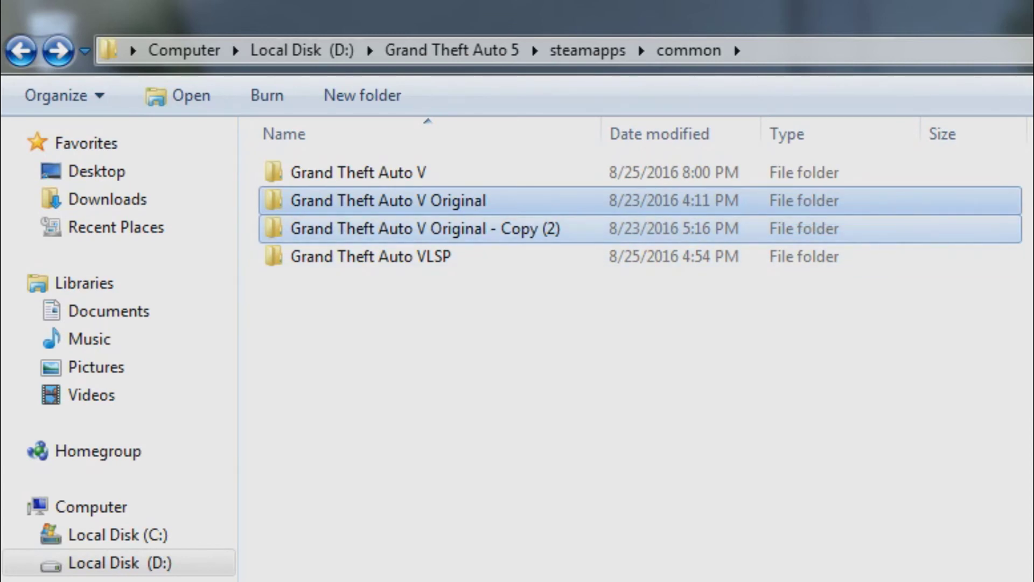
key("Up")
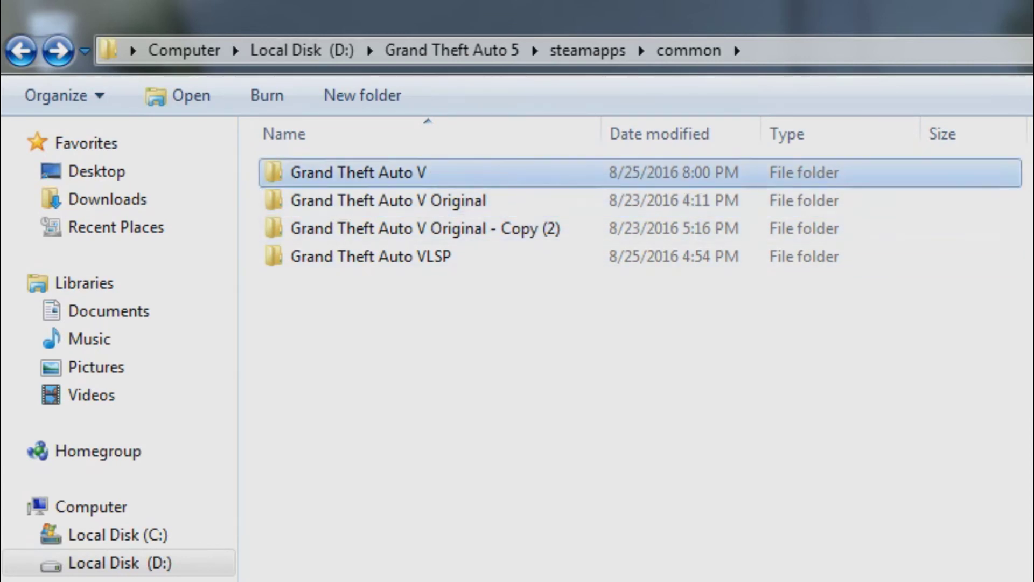
left_click(388, 201)
left_click(388, 228)
left_click(388, 200)
left_click(388, 228)
left_click(388, 200)
Look through the files of the Grand Theft Auto VLSP folder and return to the common folder
key("Down")
key("Down")
key("Return")
scroll(636, 351, "down", 12)
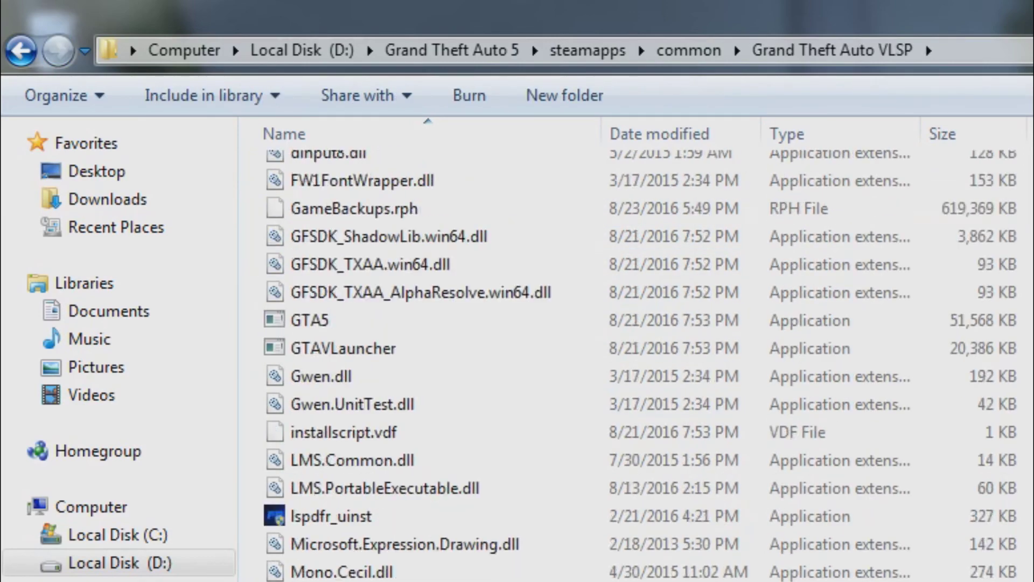
scroll(636, 351, "up", 10)
left_click(21, 50)
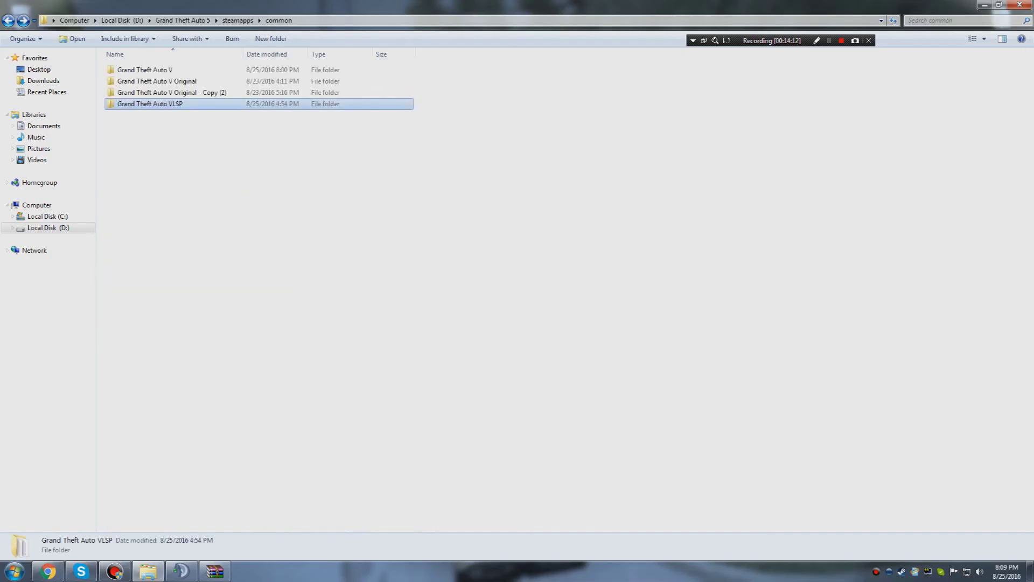
Open the Grand Theft Auto V game folder and snap its window to half the screen beside the archive
key("Up")
key("Up")
key("Up")
key("Return")
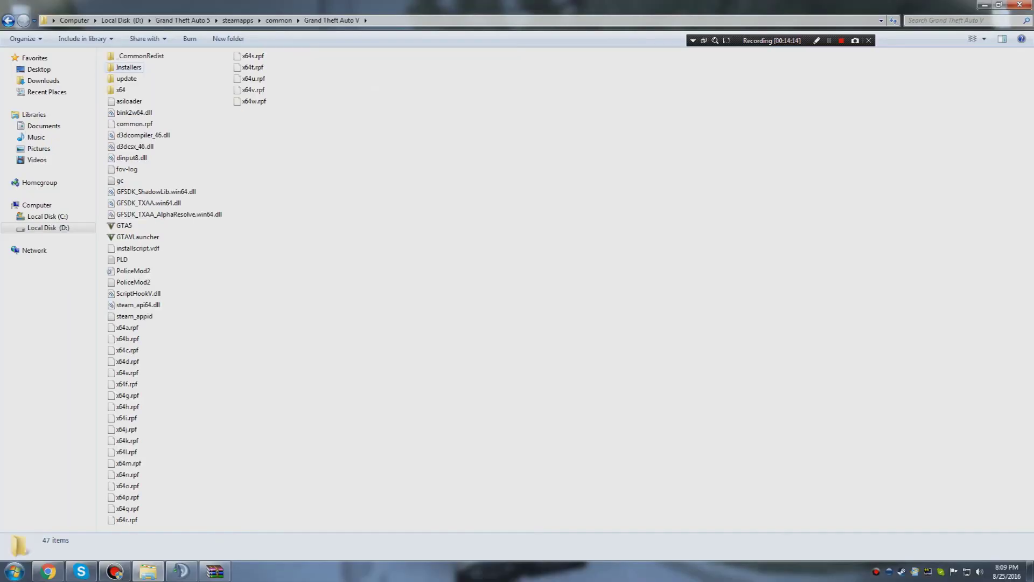
left_click_drag(328, 344, 98, 48)
left_click_drag(397, 55, 105, 530)
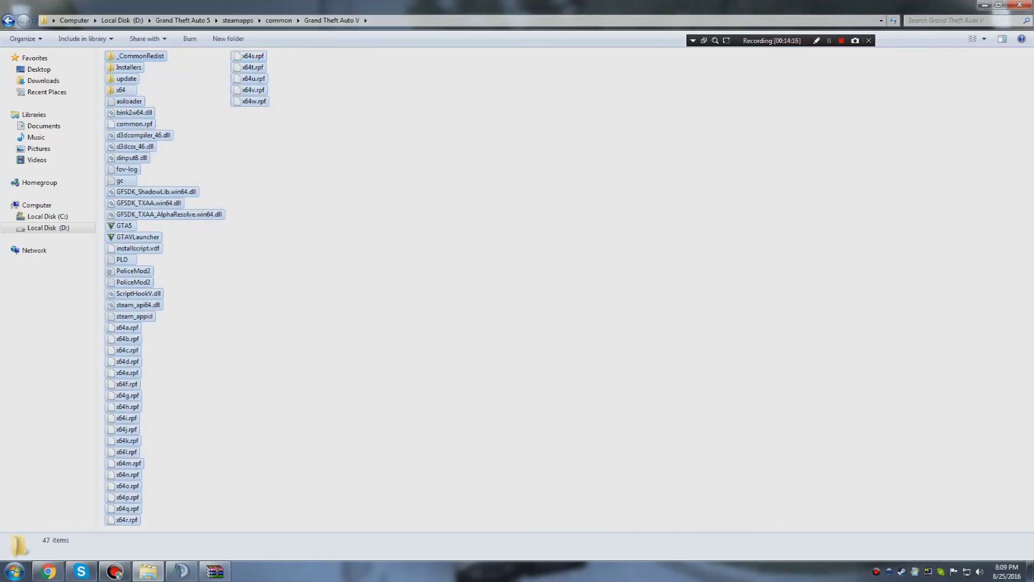
left_click(265, 323)
key("super+Left")
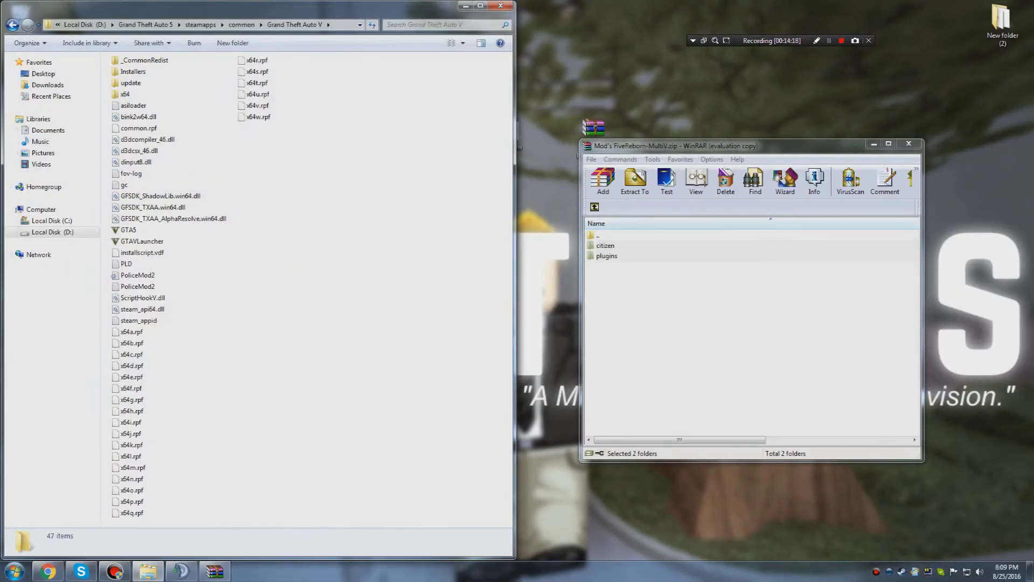
Show the files in the archive's GTAV Root Directory and move the Grand Theft Auto V window next to WinRAR
double_click(598, 235)
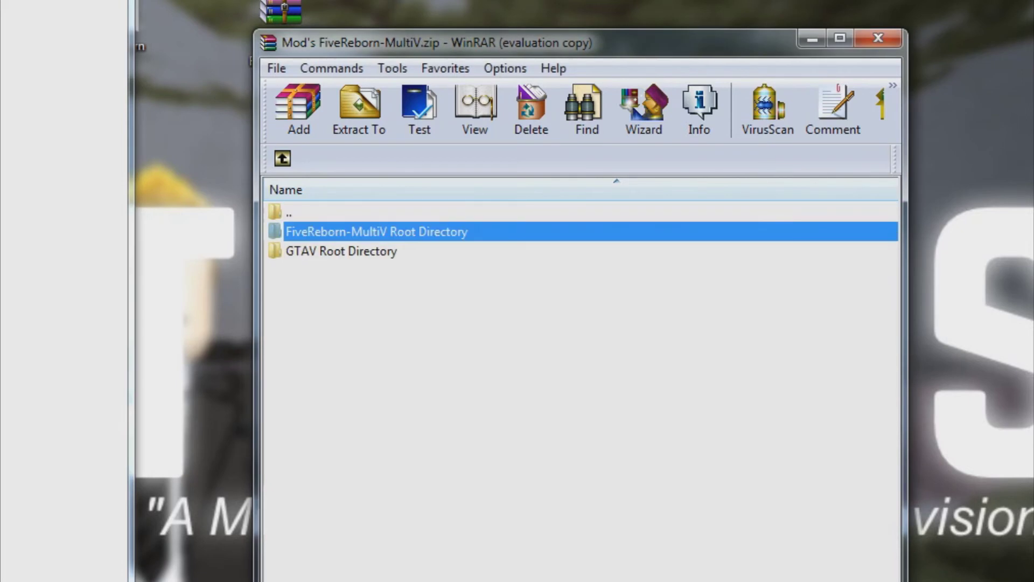
key("Return")
left_click_drag(357, 314, 320, 232)
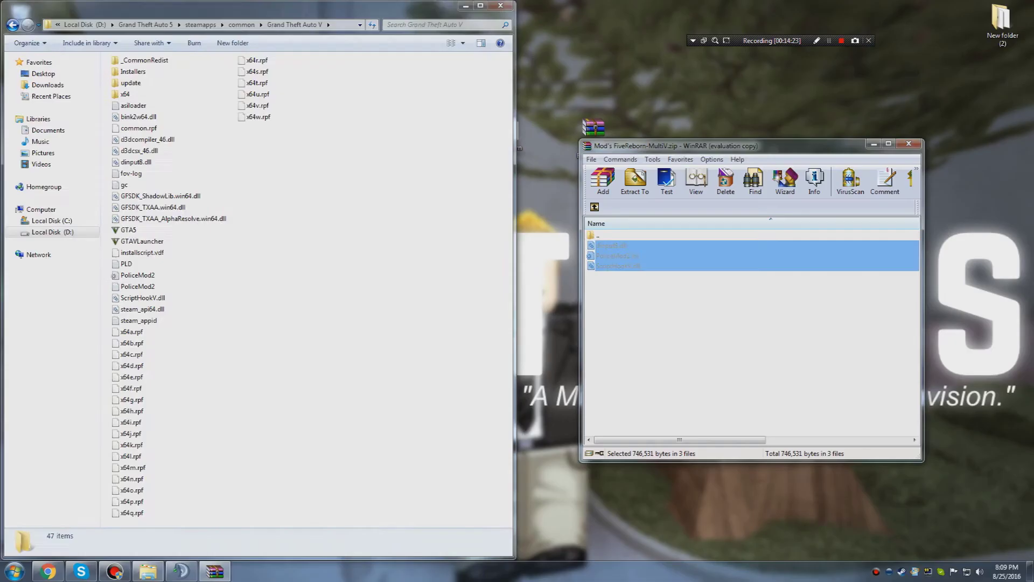
left_click_drag(270, 7, 338, 143)
Return to the archive's two root directory folders and narrow the Grand Theft Auto V window
left_click(598, 235)
key("Return")
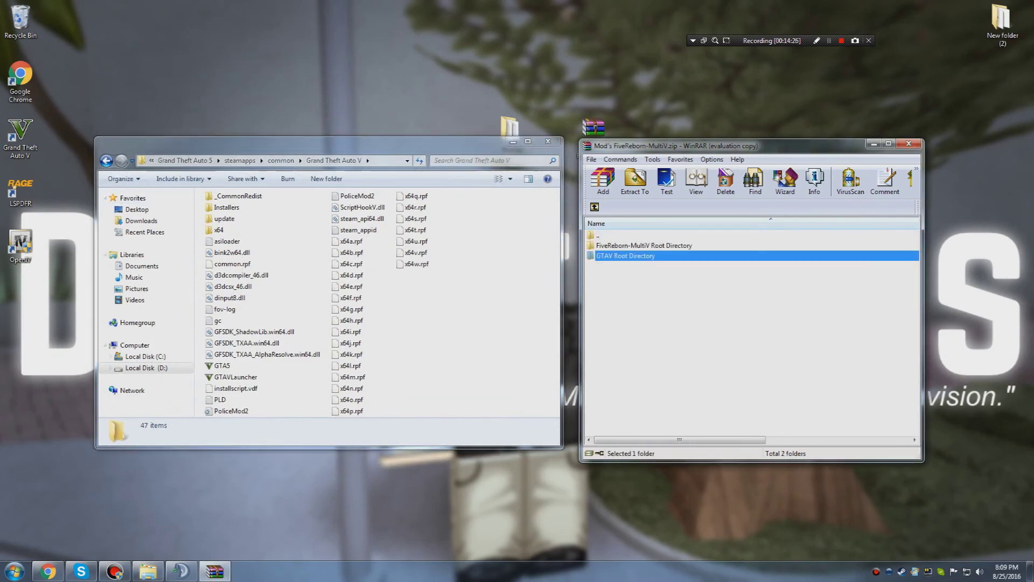
key("alt+Tab")
key("BackSpace")
key("Return")
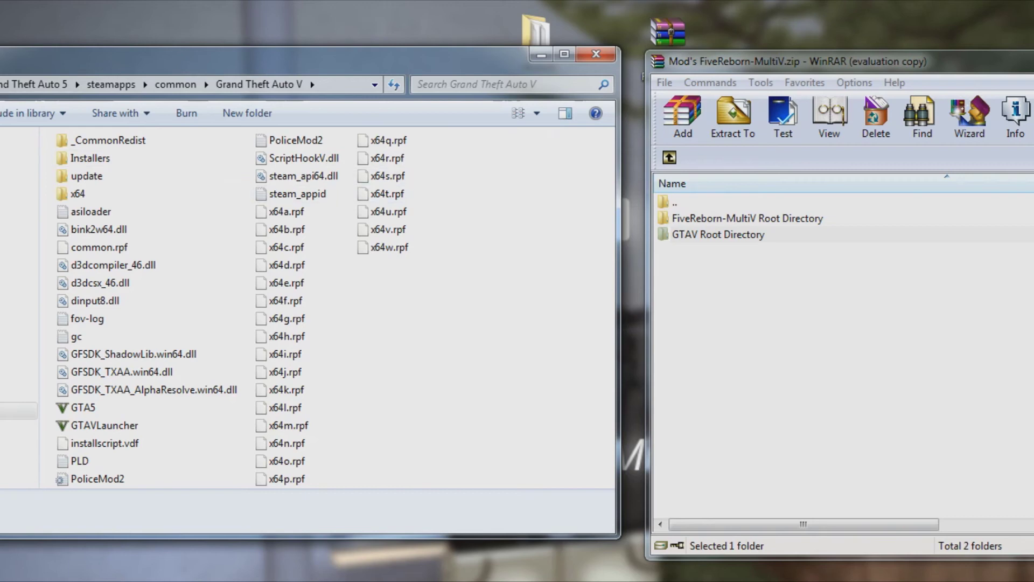
left_click_drag(0, 291, 66, 290)
key("alt+Tab")
Move dinput8.dll, PoliceMod2.ini and ScriptHookV.dll from the archive's GTAV Root Directory into the Grand Theft Auto V folder, replacing all existing copies
key("Return")
key("ctrl+a")
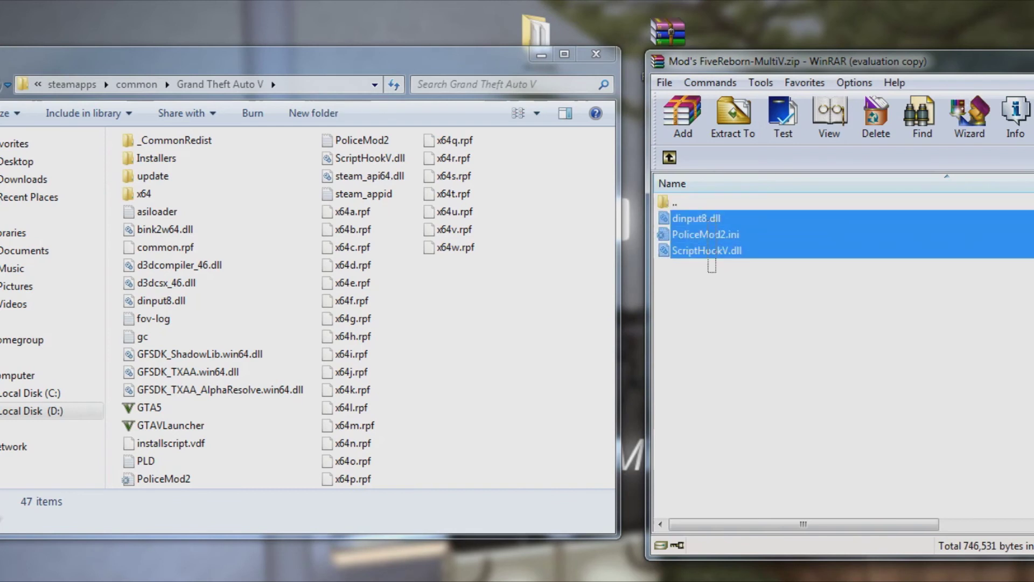
left_click(710, 280)
left_click(706, 234)
left_click(707, 251)
left_click(696, 219)
left_click_drag(710, 280, 711, 251)
key("ctrl+a")
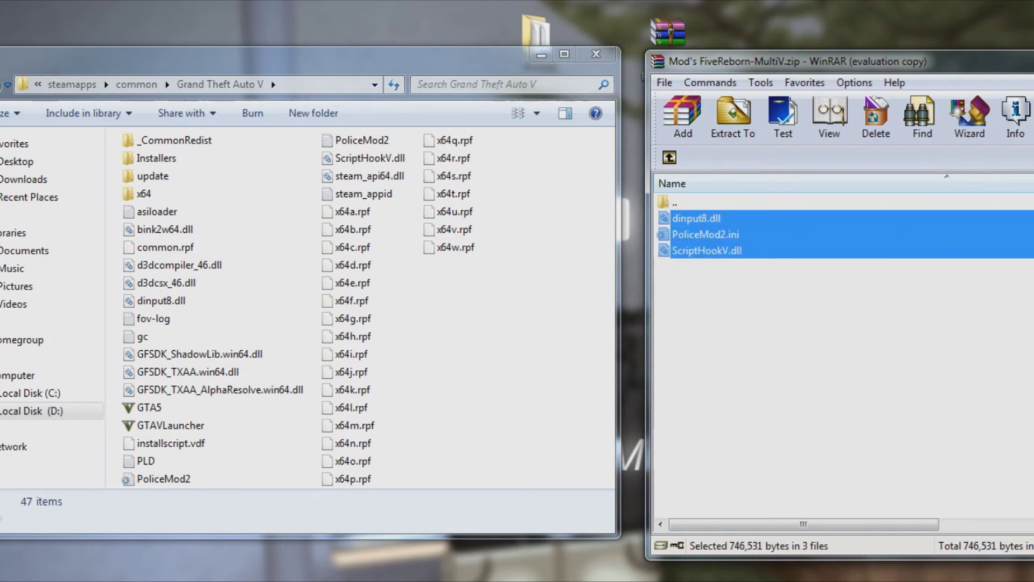
left_click_drag(705, 235, 511, 404)
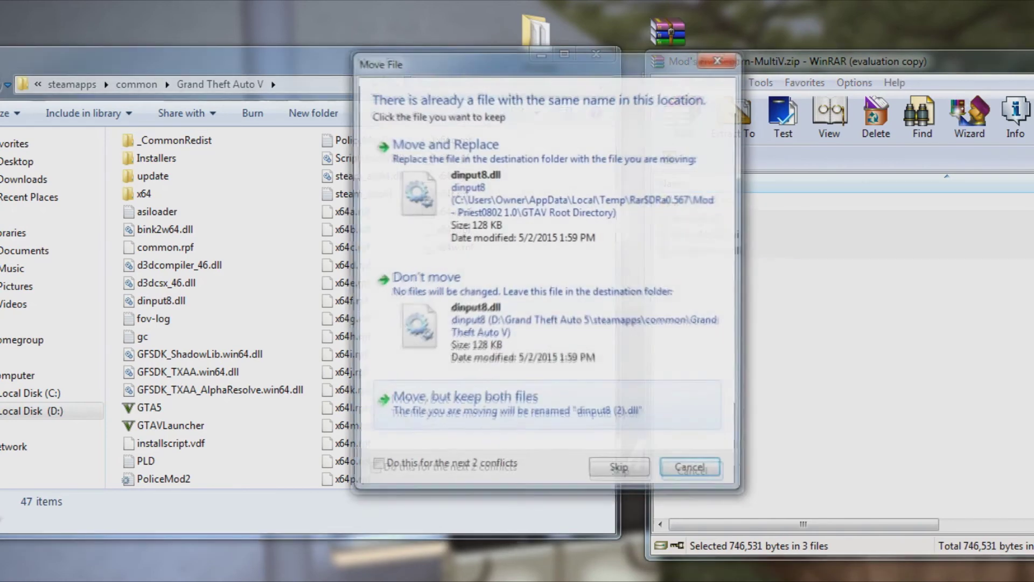
left_click(376, 467)
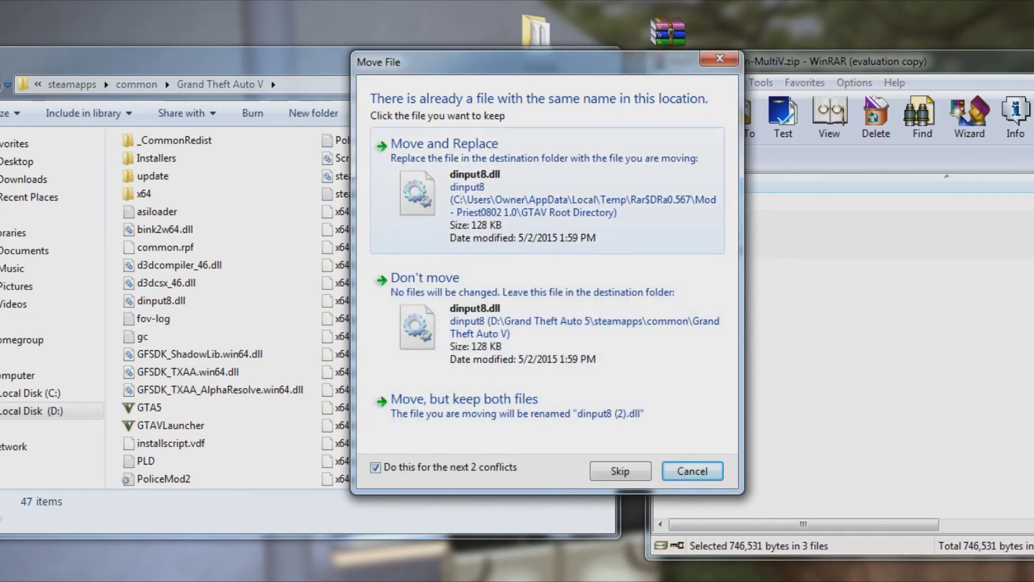
left_click(547, 190)
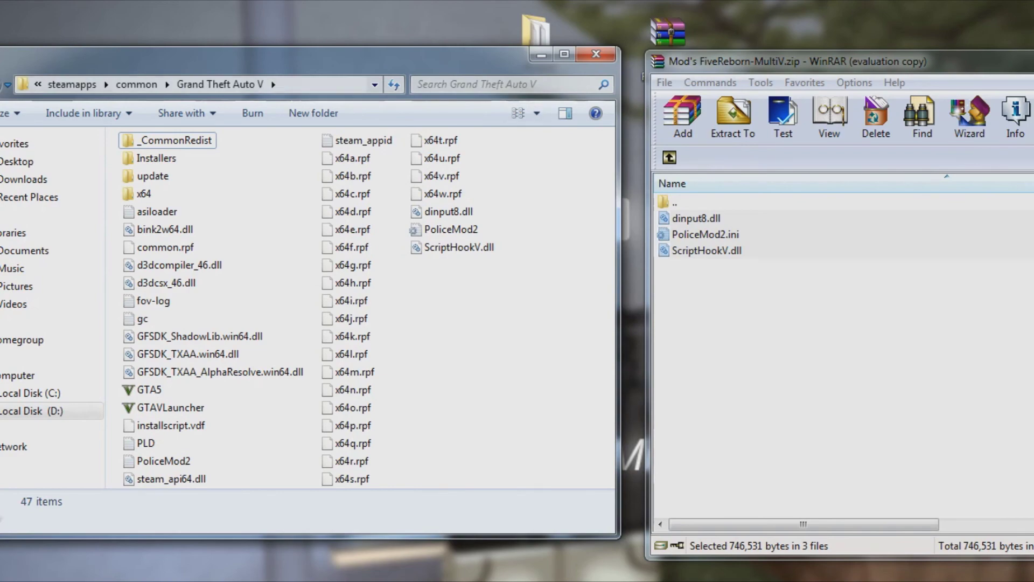
Maximize the Grand Theft Auto V folder window and check the moved dinput8.dll, PoliceMod2 and ScriptHookV.dll files
left_click_drag(1, 48, 1, 0)
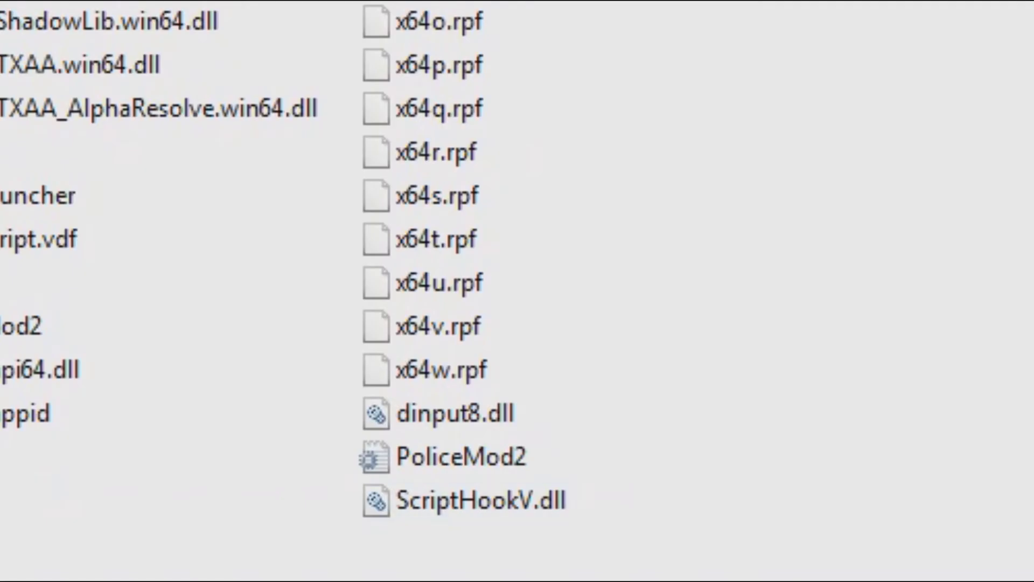
left_click_drag(344, 460, 231, 414)
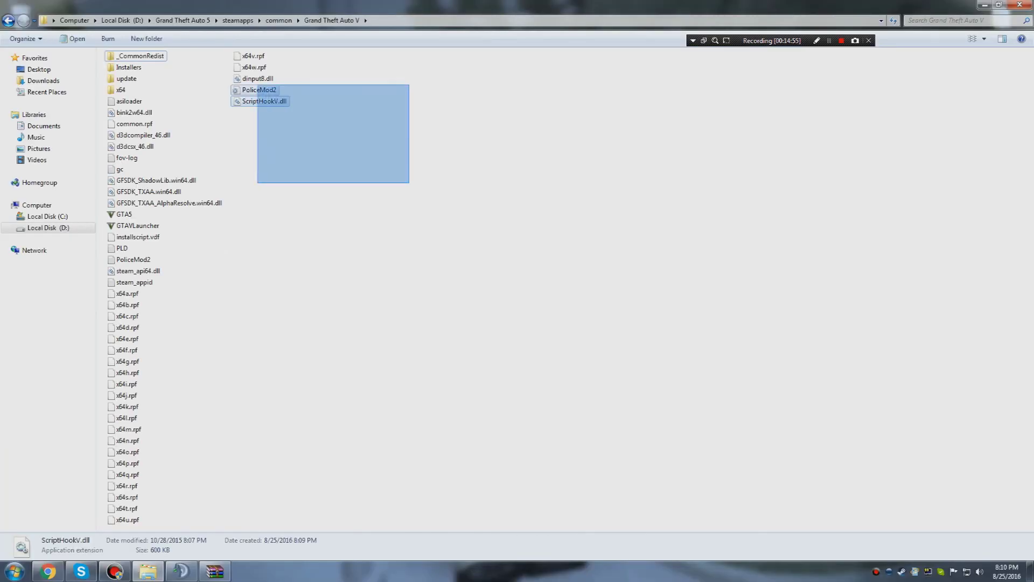
left_click_drag(242, 81, 231, 76)
left_click(231, 75)
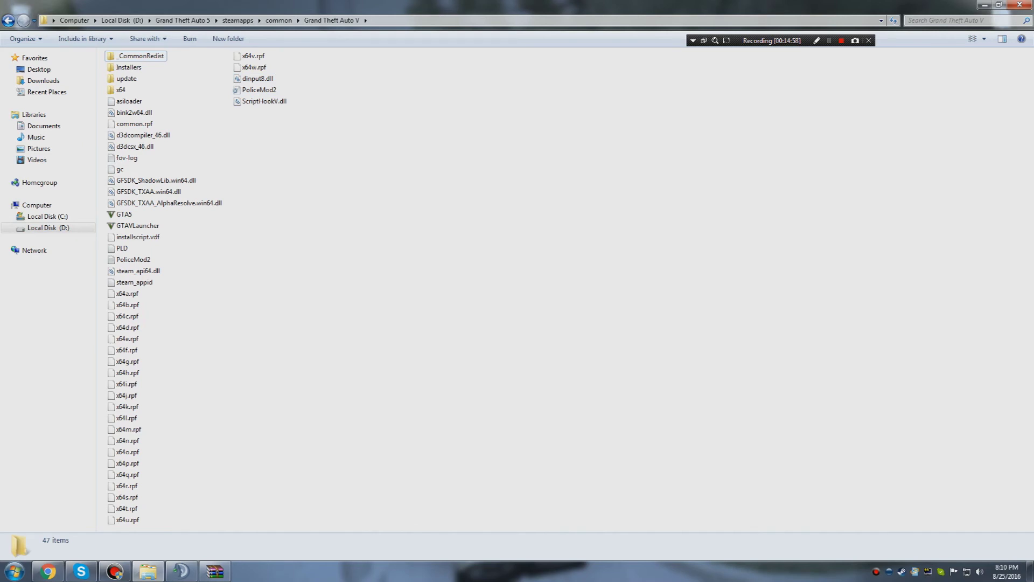
Close the Grand Theft Auto V folder, go back up through the archive's folders and close WinRAR
left_click(1019, 5)
left_click(889, 143)
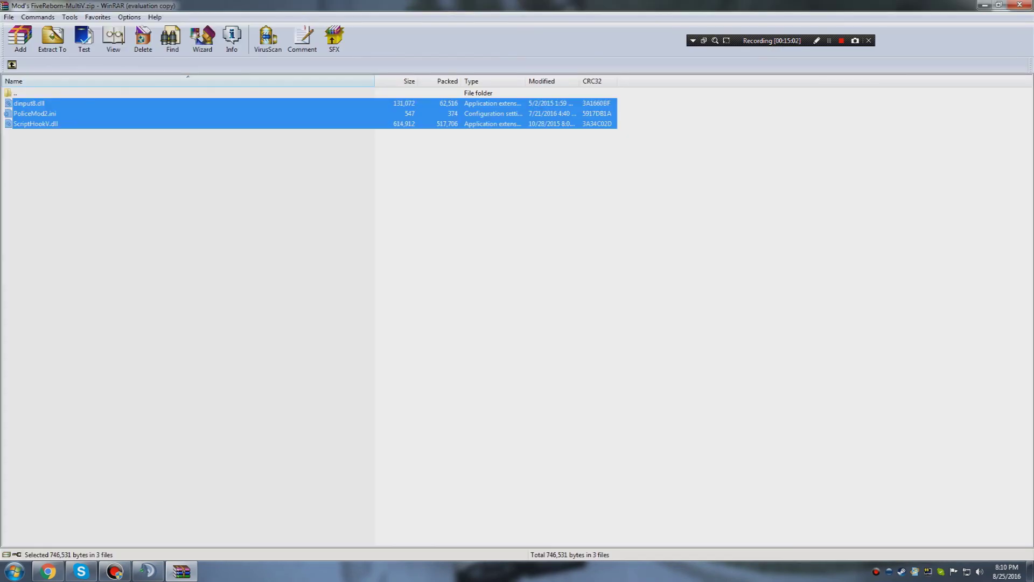
double_click(16, 93)
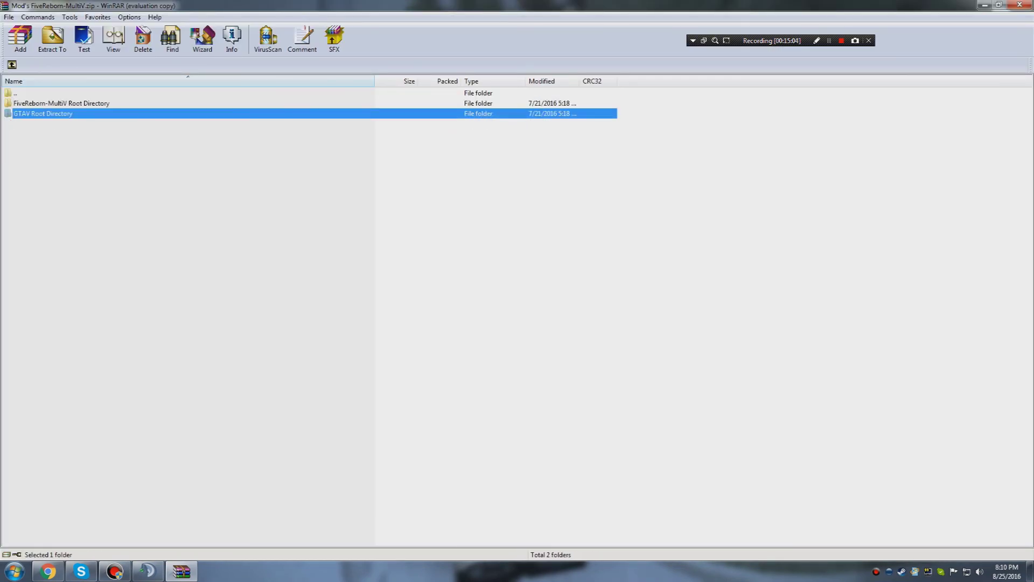
double_click(15, 92)
left_click(1019, 5)
Review the contents of the desktop's Reborn folder, close it, and revisit the Grand Theft Auto V folder inside common
left_click_drag(602, 108, 550, 291)
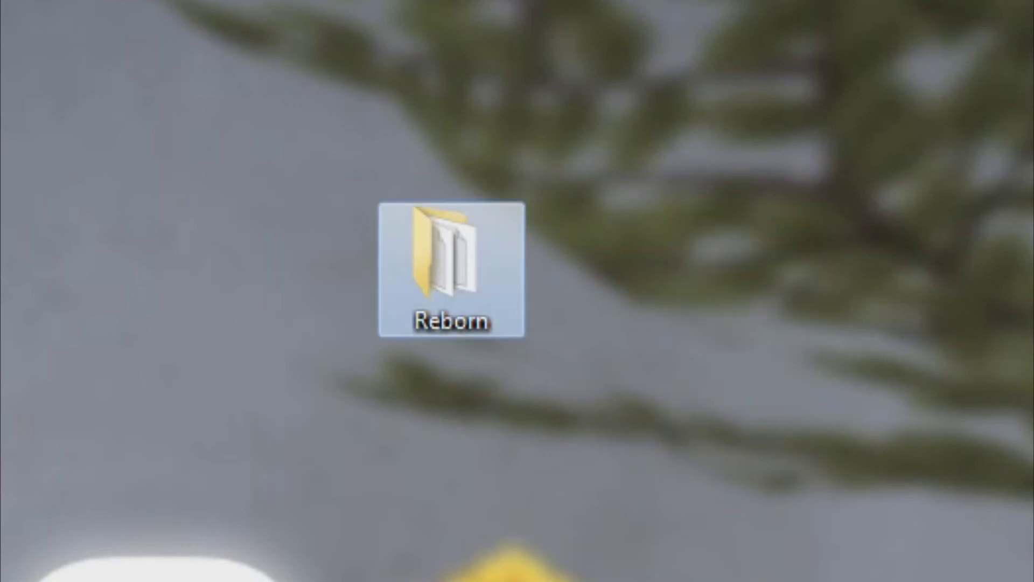
left_click_drag(155, 0, 879, 581)
left_click_drag(878, 290, 878, 291)
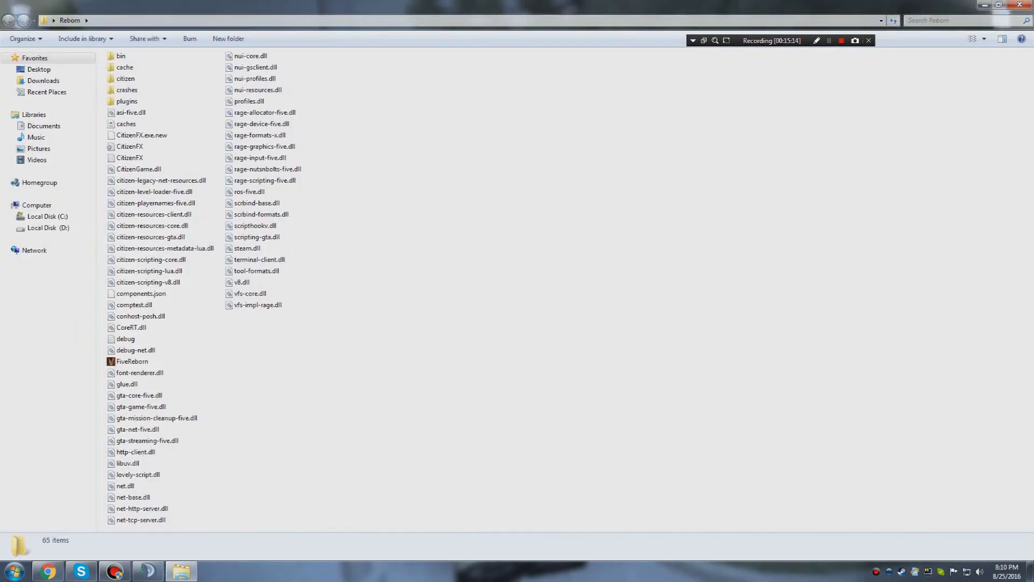
key("super+Down")
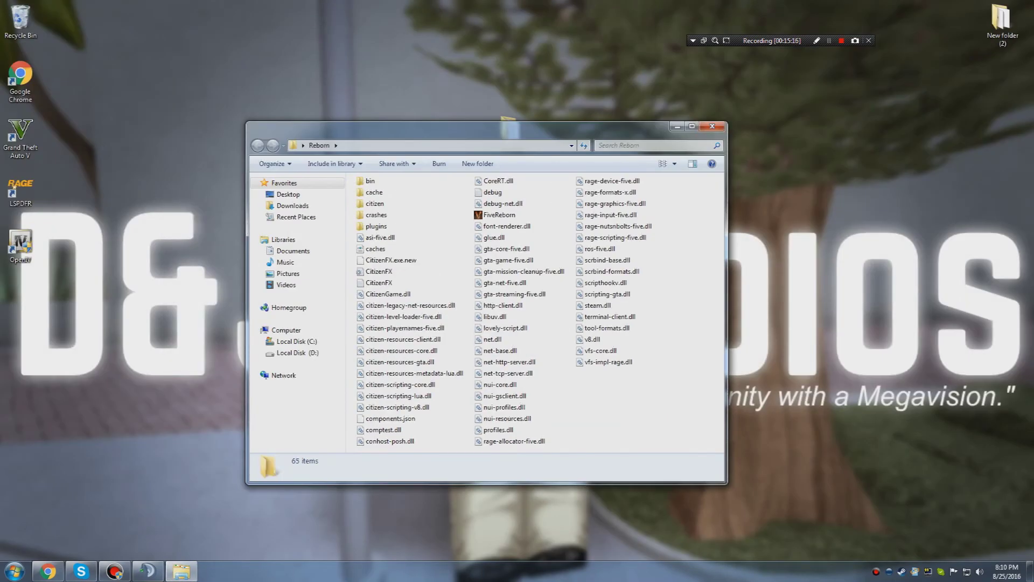
left_click(712, 126)
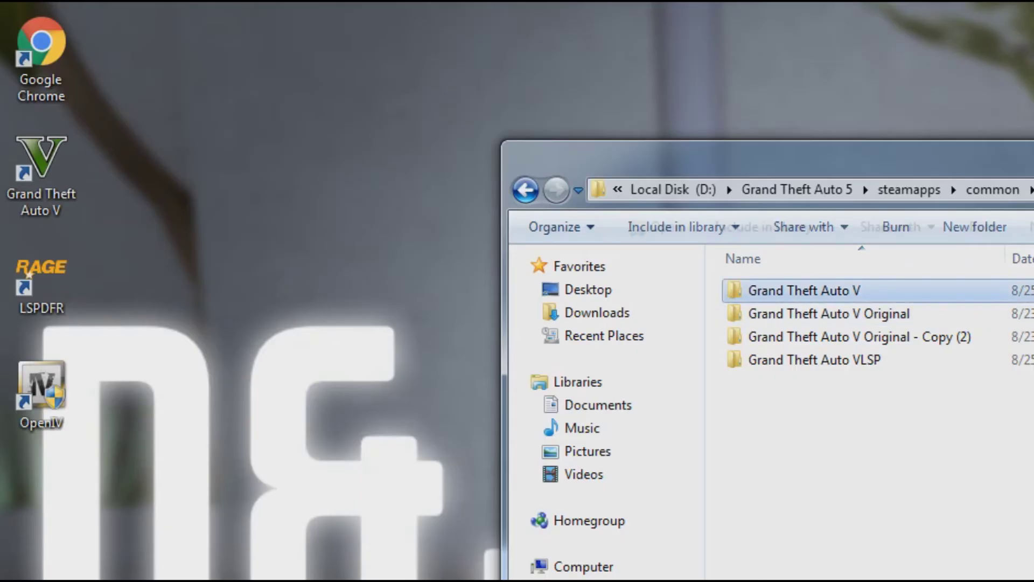
double_click(796, 288)
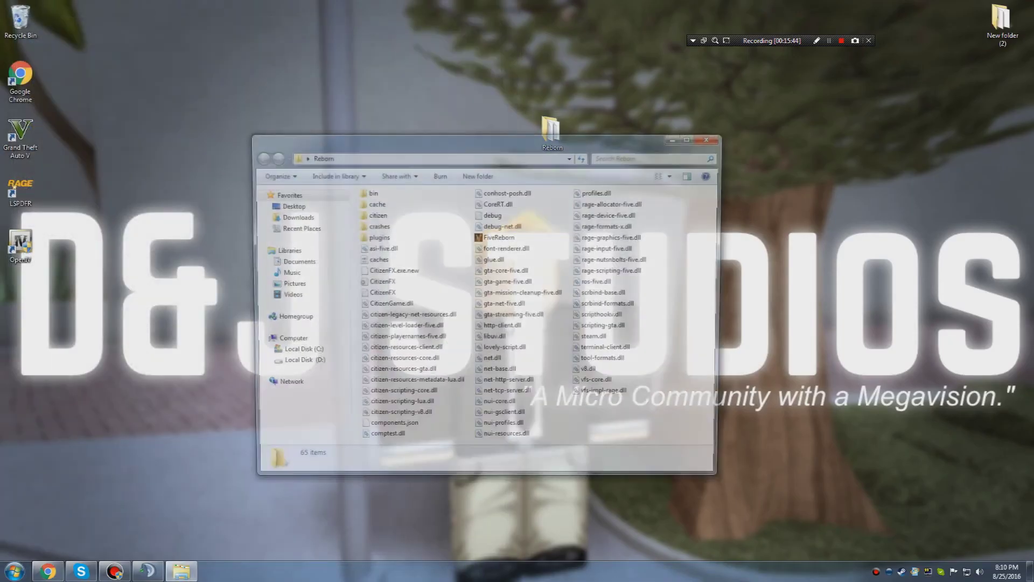
Create a desktop shortcut for the FiveReborn application in the Reborn folder
left_click(514, 238)
right_click(514, 238)
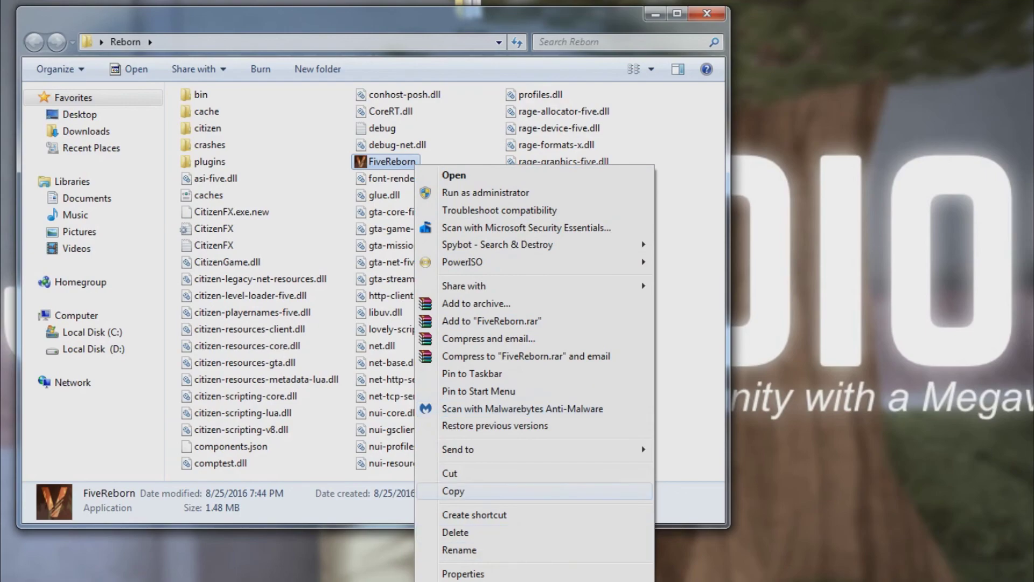
mouse_move(457, 449)
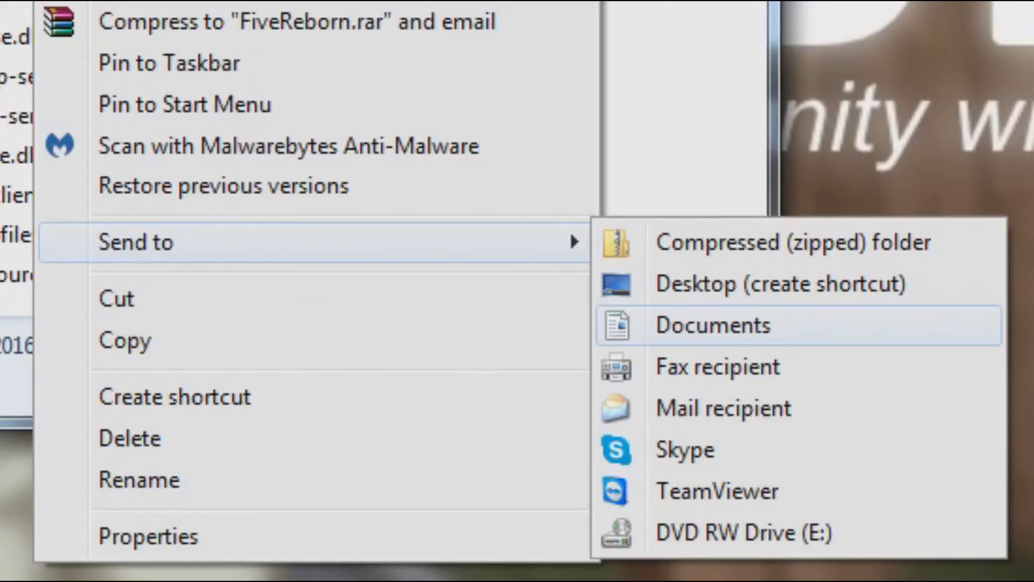
left_click(738, 467)
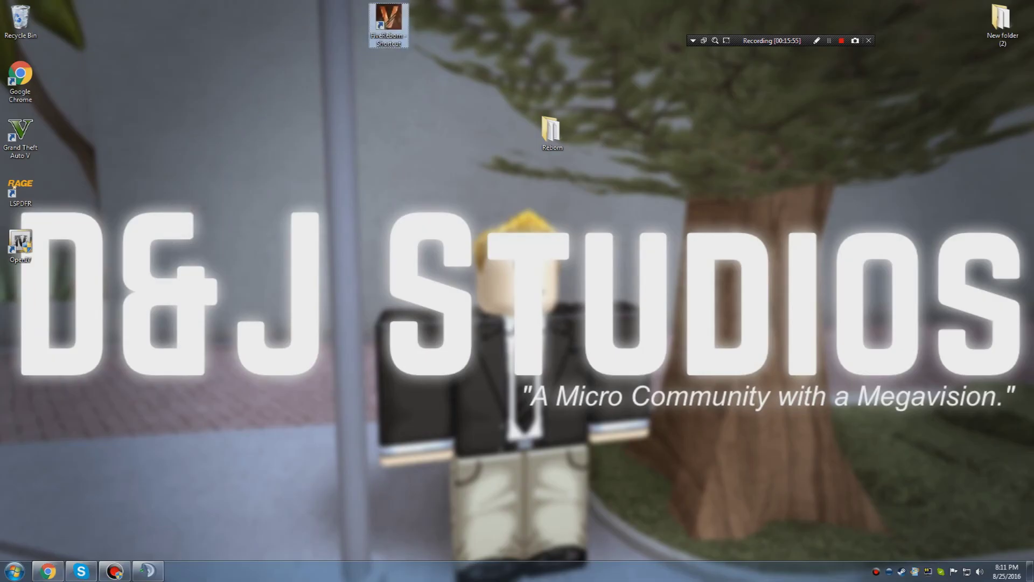
Rearrange the desktop, placing the Reborn folder beside New folder (2) and the FiveReborn shortcut where the Reborn folder was
left_click_drag(393, 131, 472, 190)
mouse_move(474, 139)
left_mouse_down()
mouse_move(479, 164)
mouse_move(470, 133)
left_mouse_up()
left_click(506, 162)
mouse_move(552, 132)
left_mouse_down()
mouse_move(536, 202)
mouse_move(917, 27)
mouse_move(962, 22)
left_mouse_up()
left_click_drag(520, 94, 383, 216)
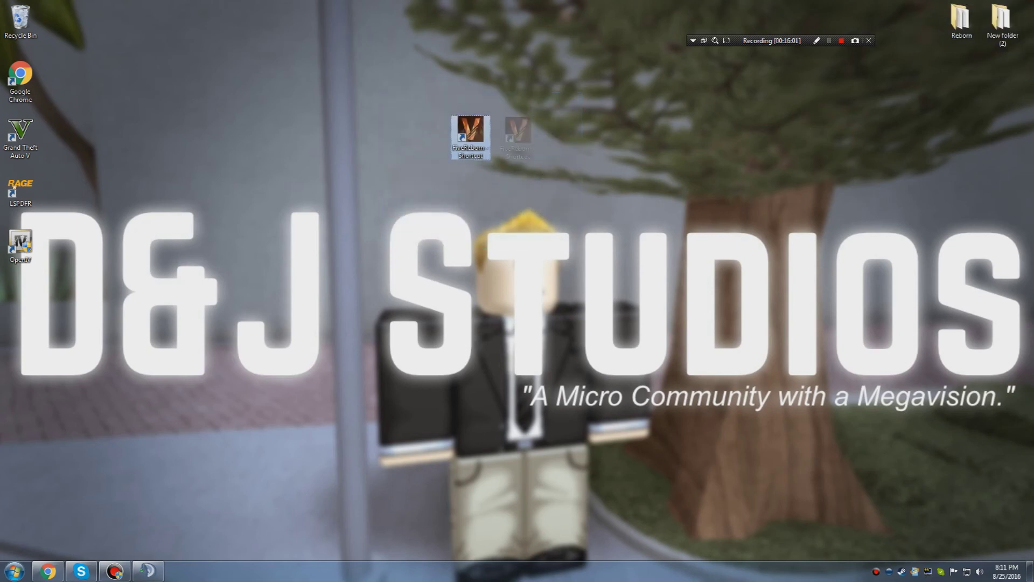
left_click_drag(470, 135, 552, 134)
Rename the desktop shortcut to FiveReborn and place it beneath the OpenIV shortcut
right_click(558, 153)
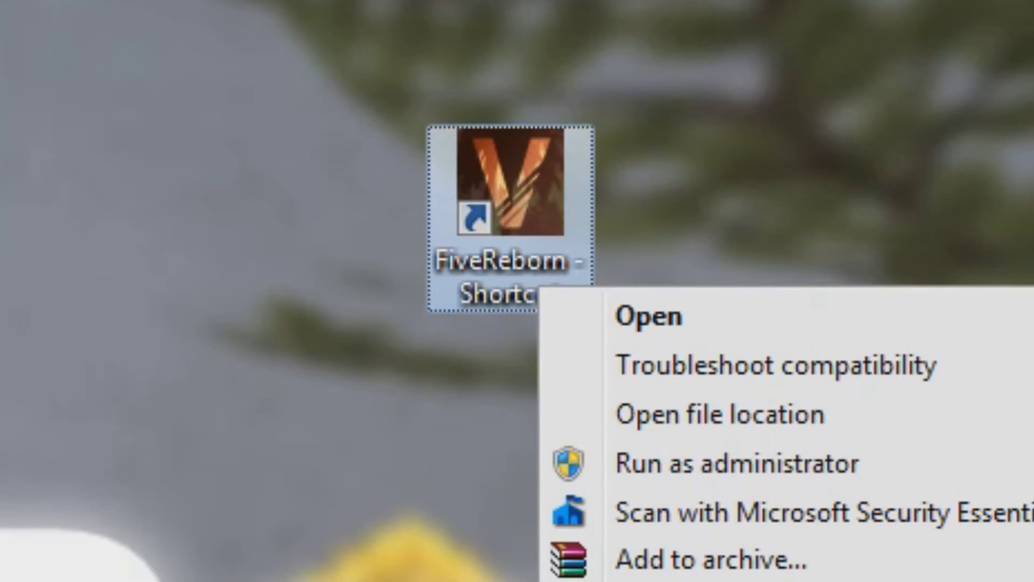
key("m")
left_click_drag(563, 297, 552, 263)
key("BackSpace")
key("Return")
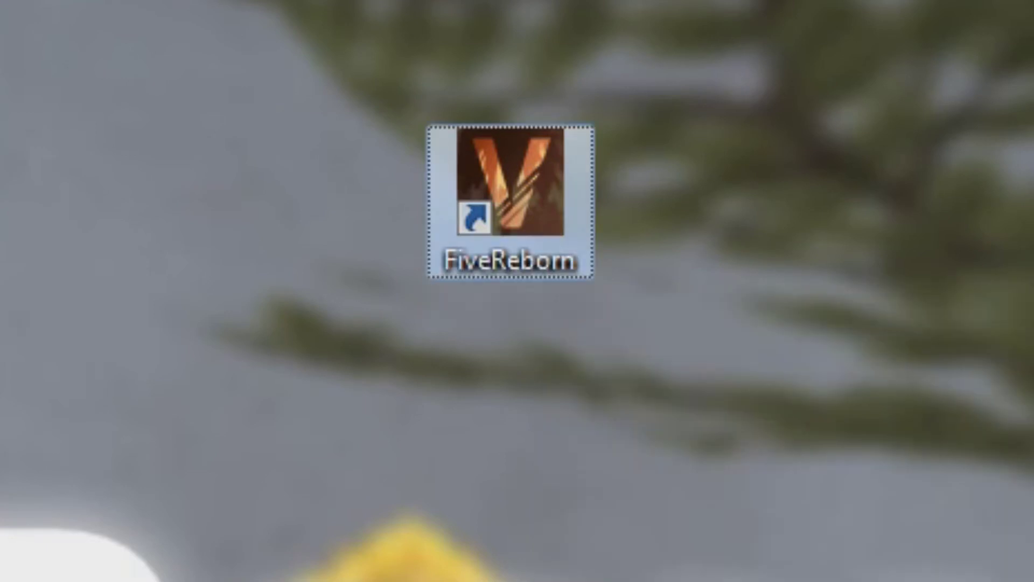
left_click_drag(510, 199, 22, 296)
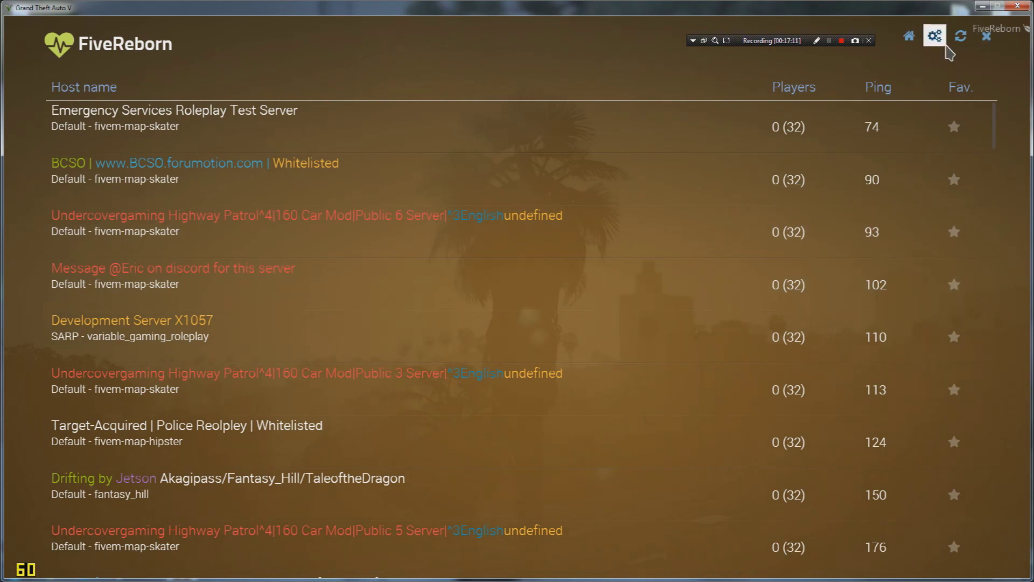
Change the username to the player's name in the FiveReborn settings and return to the server list
left_click(941, 46)
left_click(508, 297)
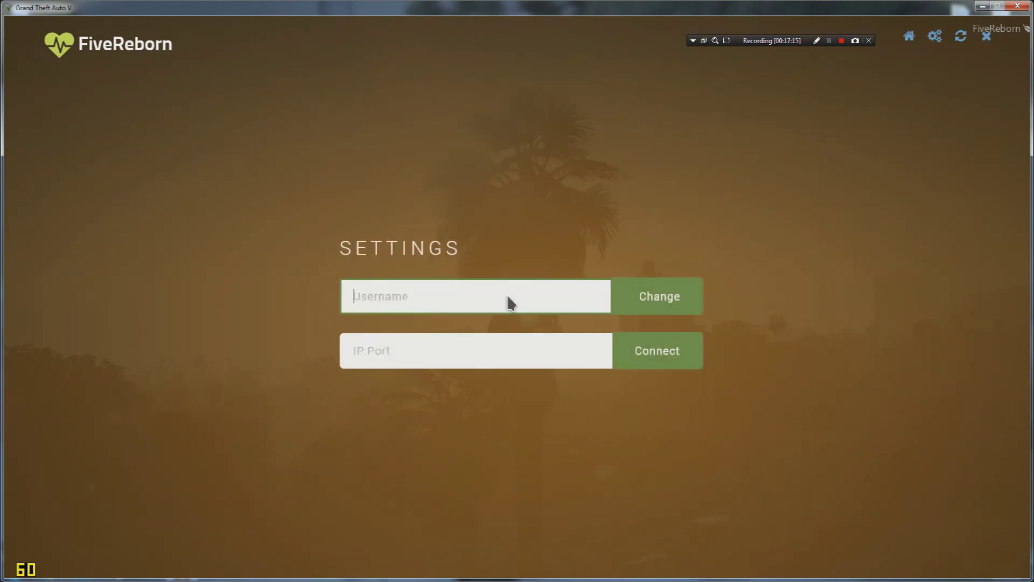
type("Mcleod BA")
key("BackSpace")
type("arfield")
left_click(640, 310)
left_click(908, 37)
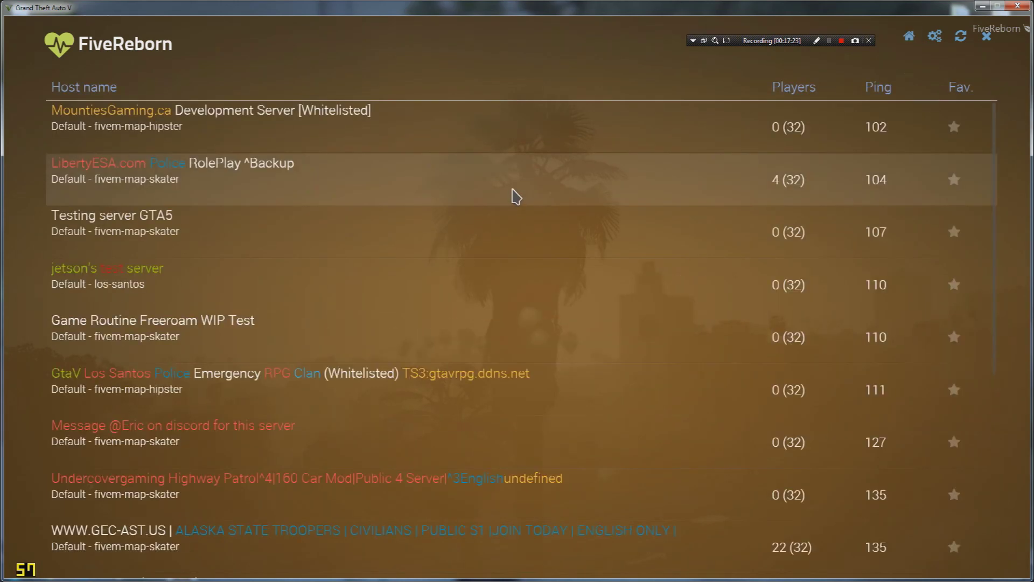